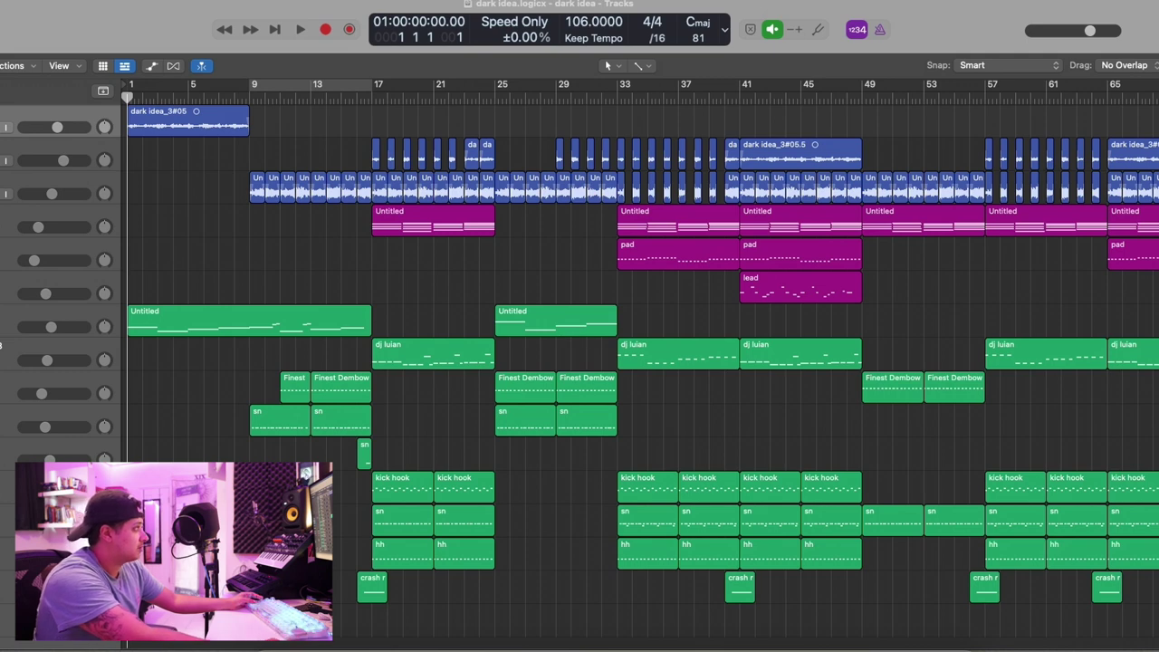
Show the TAL-Filter-2 plug-in window and audition the Audio 2 track soloed from bar 1, ending with solo off.
key("v")
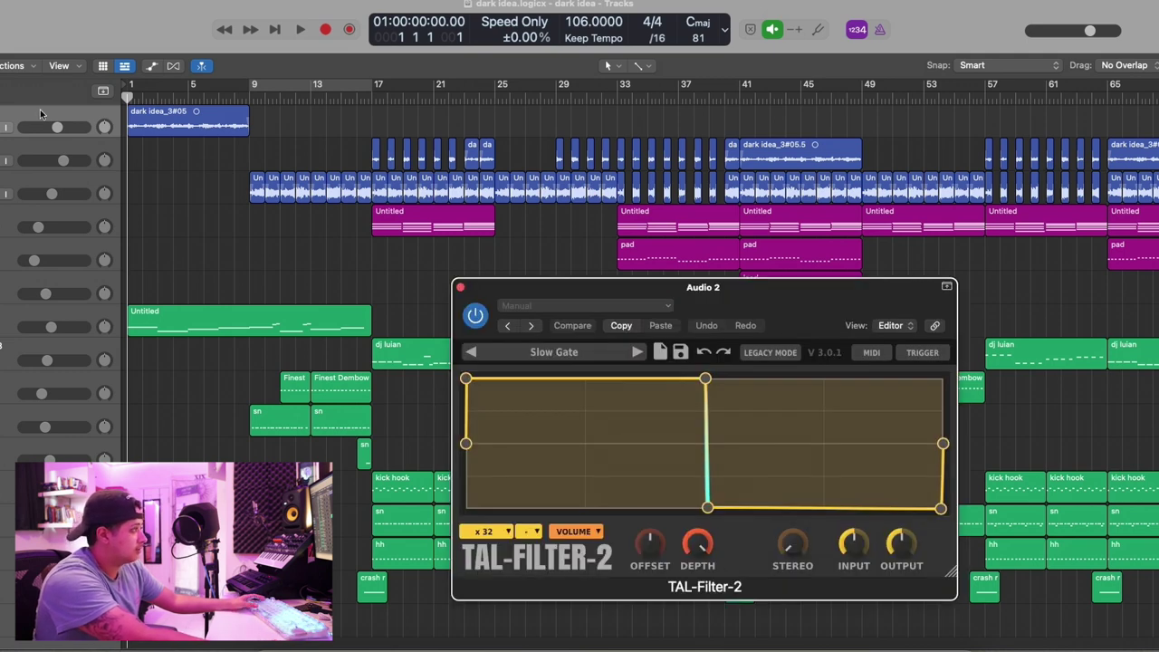
key("s")
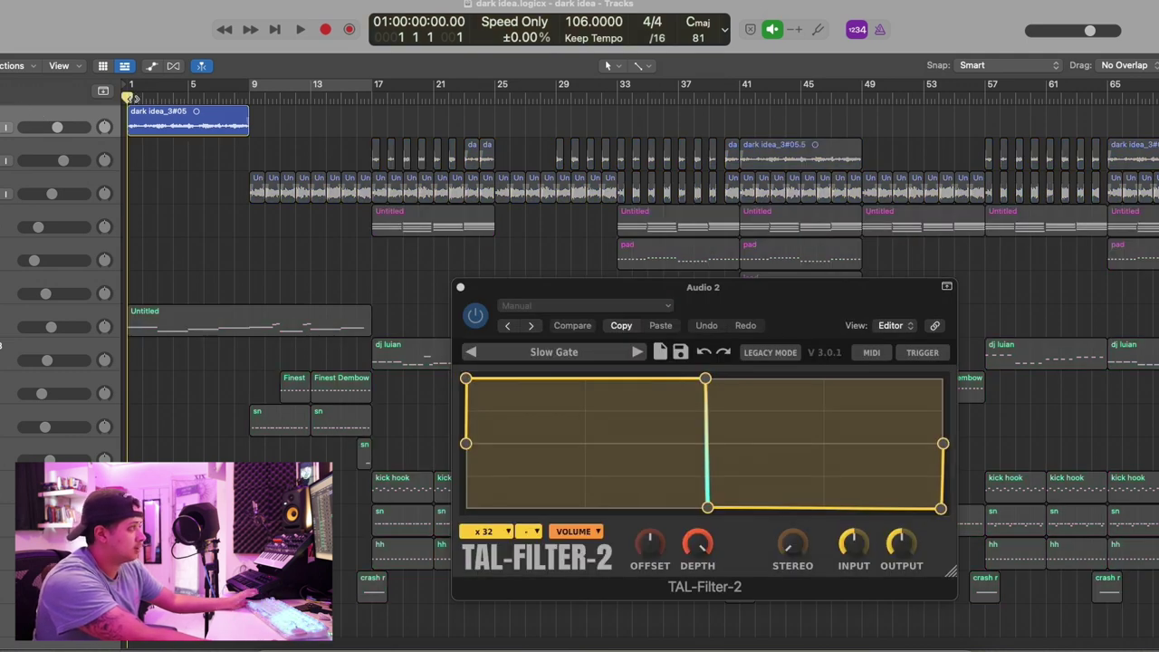
key("space")
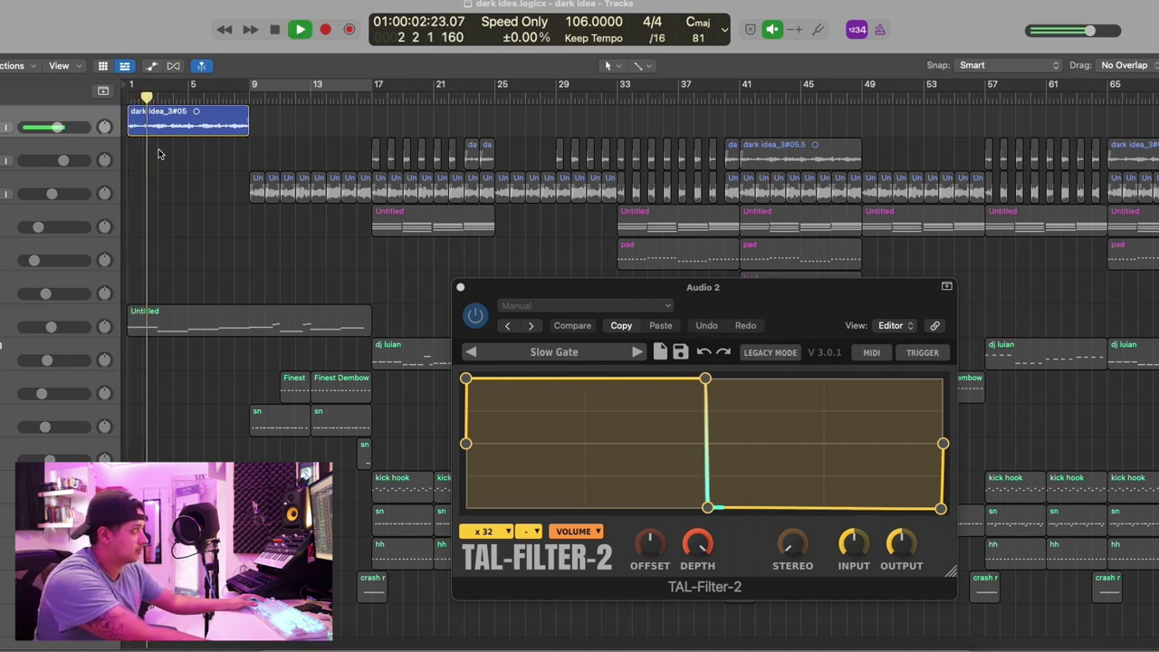
key("space")
key("s")
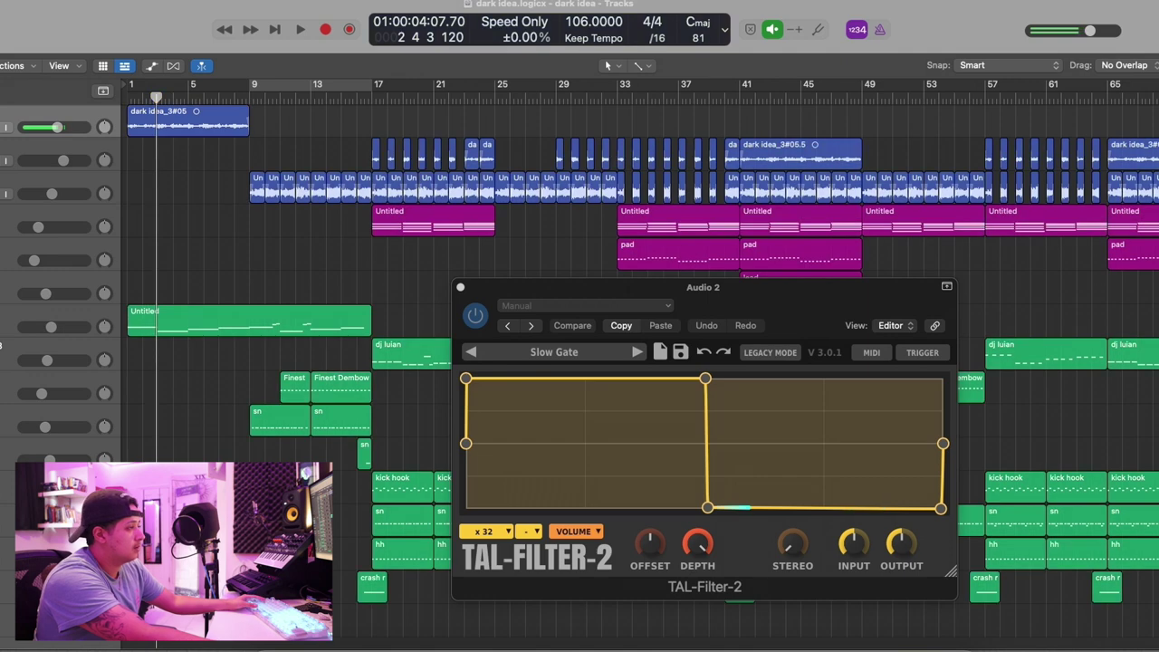
left_click(217, 153)
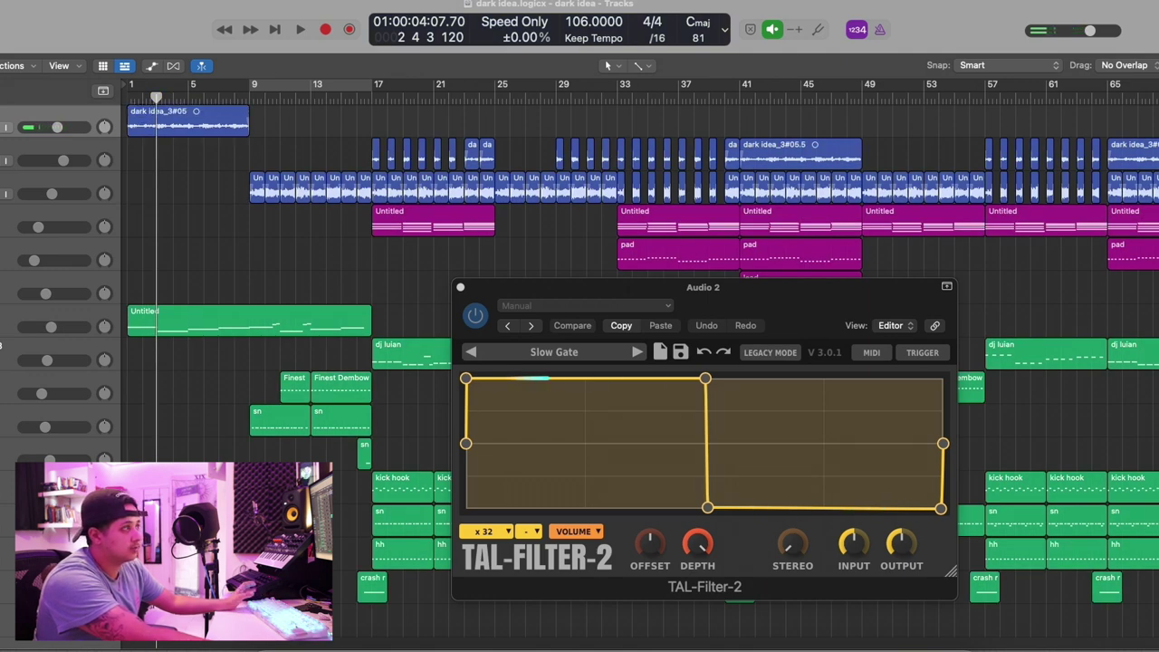
Play the arrangement from bar 41, audition the Audio 3 track soloed, and close the TAL-Filter-2 window.
left_click_drag(277, 142, 809, 165)
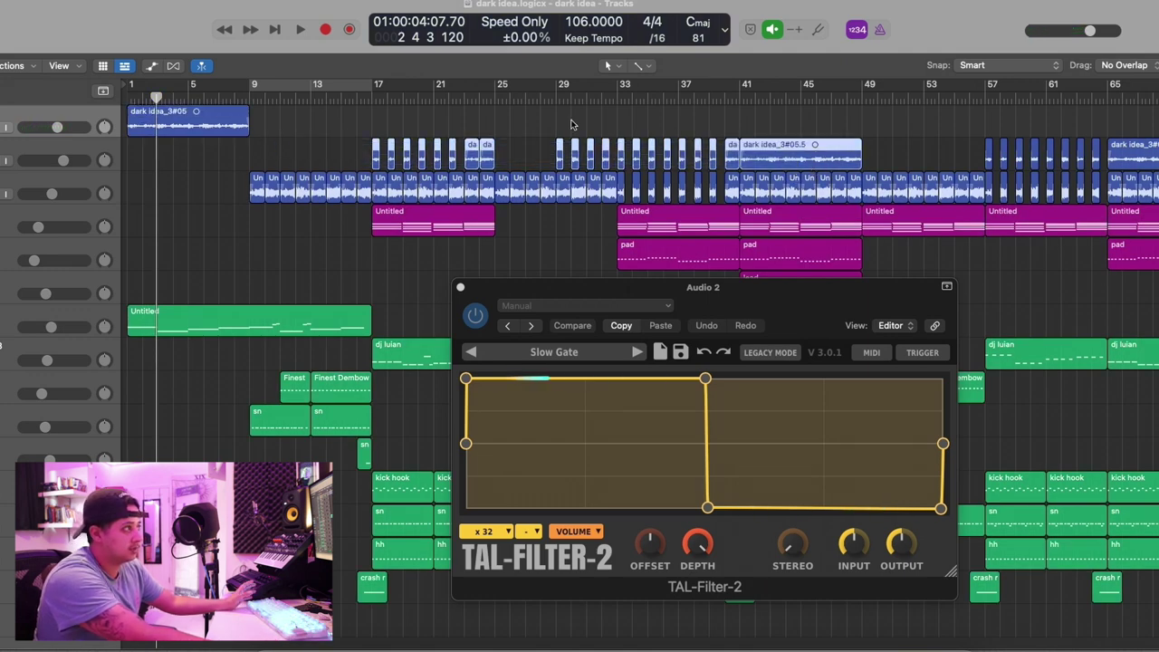
left_click(741, 97)
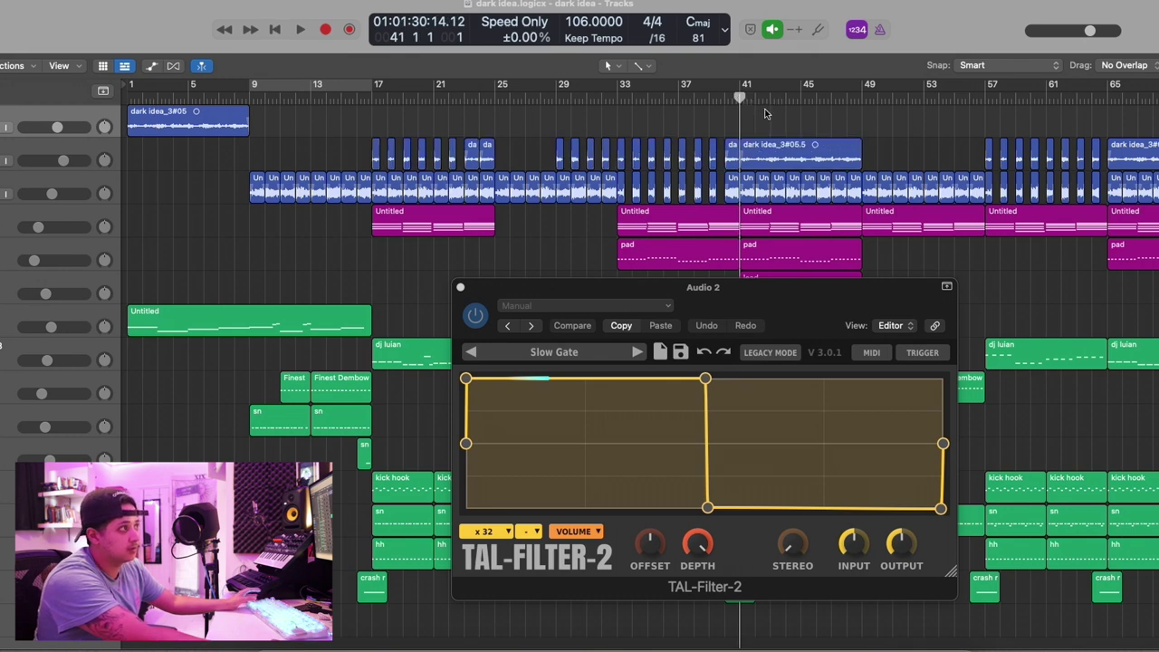
key("space")
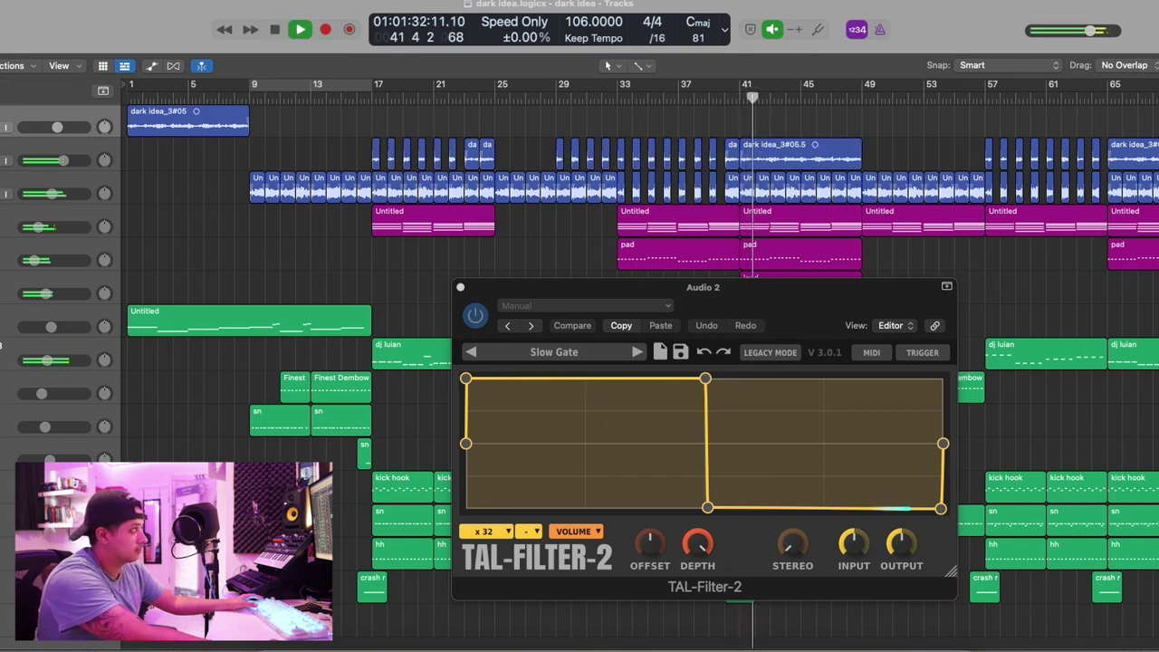
key("s")
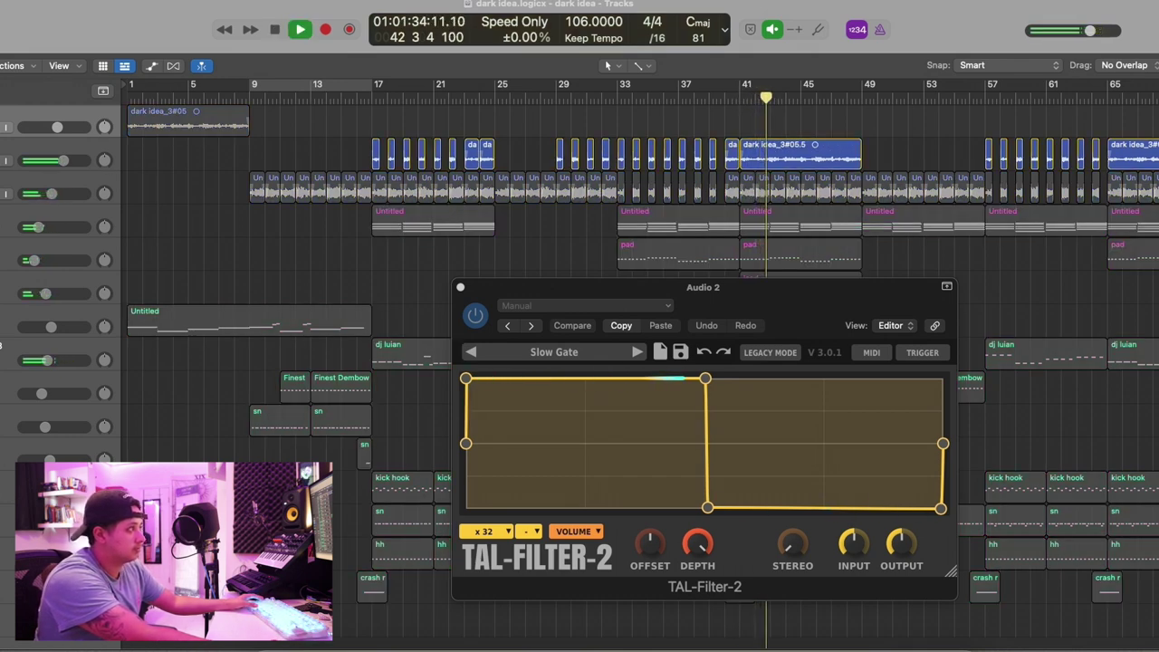
key("s")
key("space")
left_click(460, 288)
Audition the Audio 1 track soloed from bar 9 with its STFU plug-in open.
left_click(249, 97)
left_click(73, 177)
left_click(219, 162)
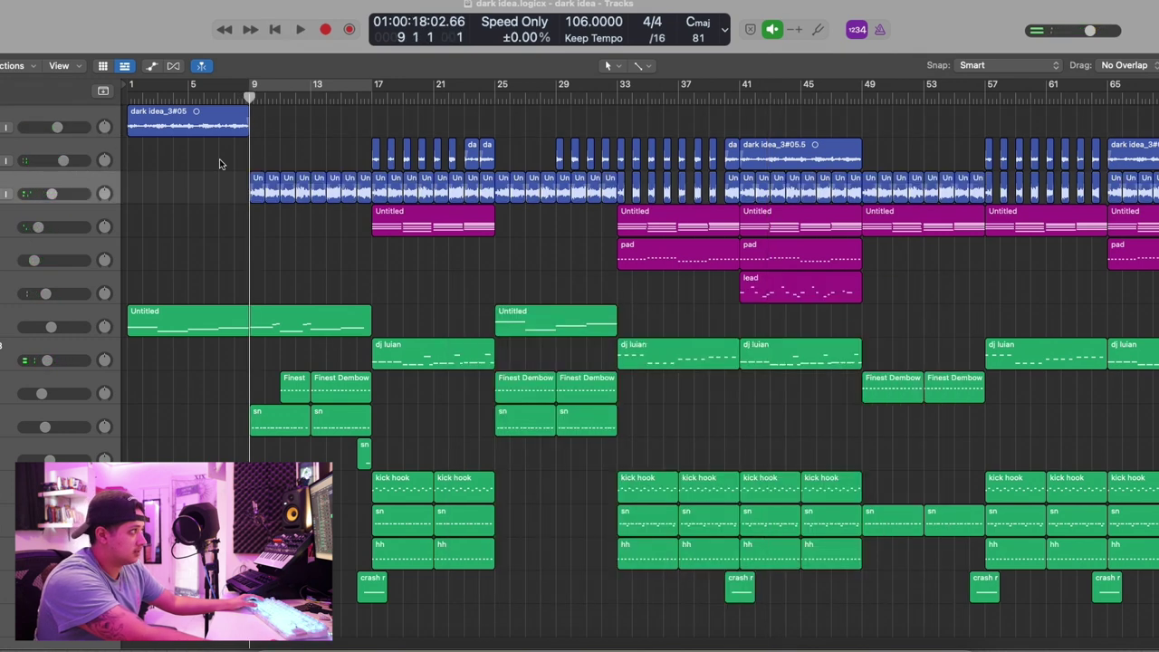
left_click(211, 125)
left_click(226, 163)
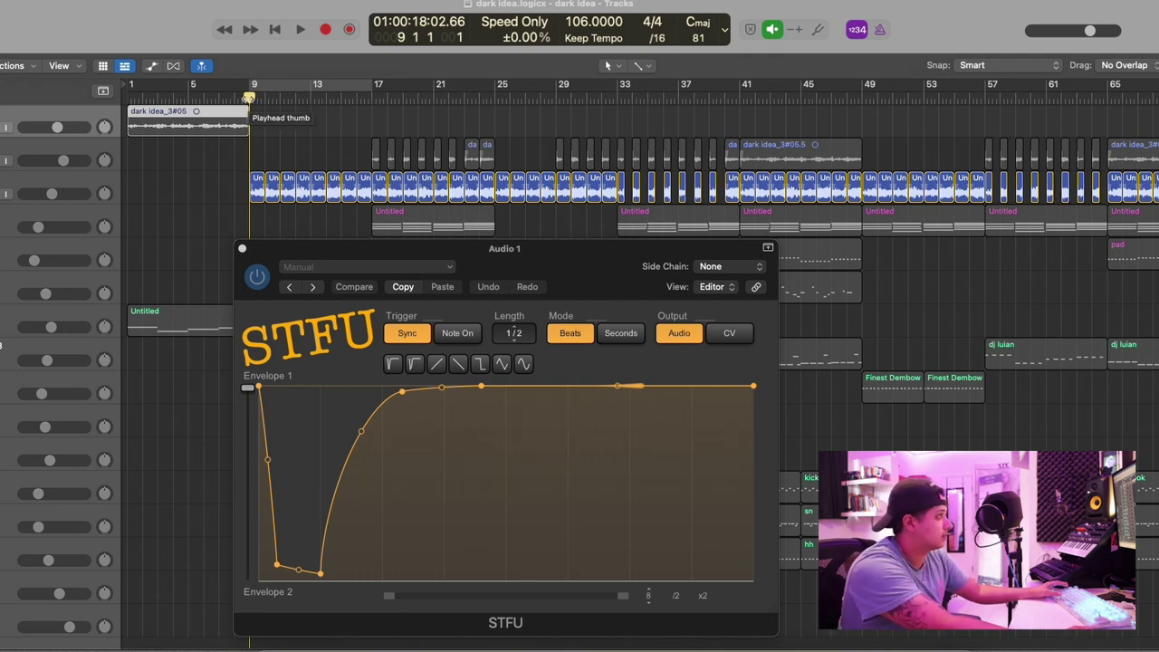
key("space")
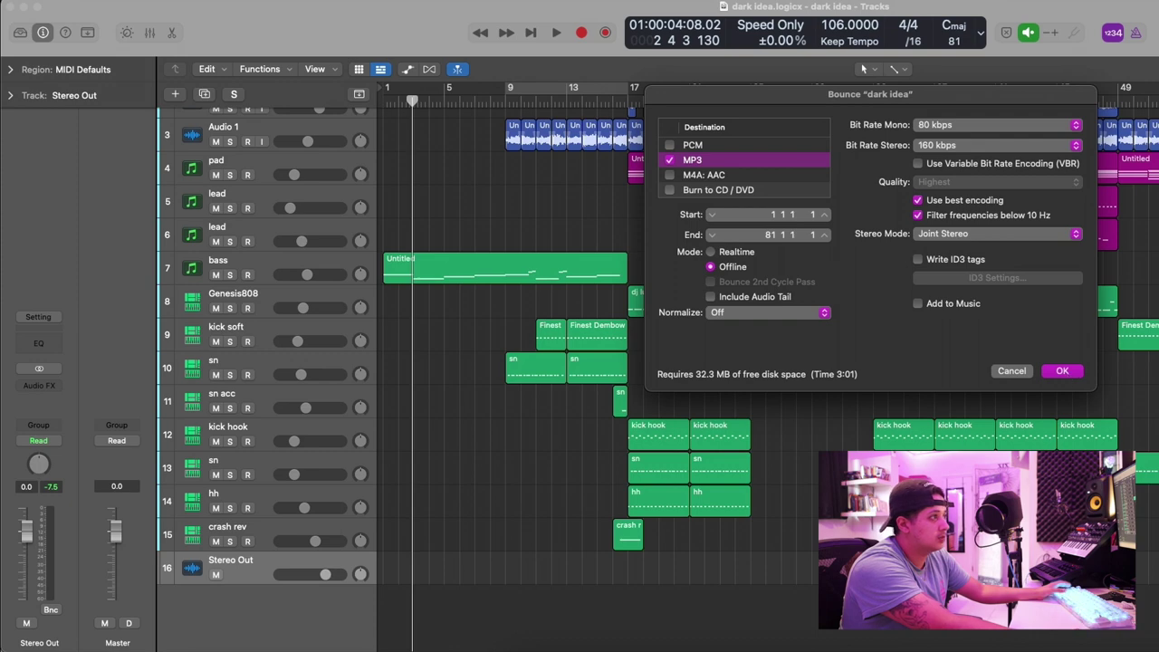
Bounce the full project offline as an MP3, covering bar 1 to bar 81.
left_click(1015, 372)
scroll(507, 465, "up", 3)
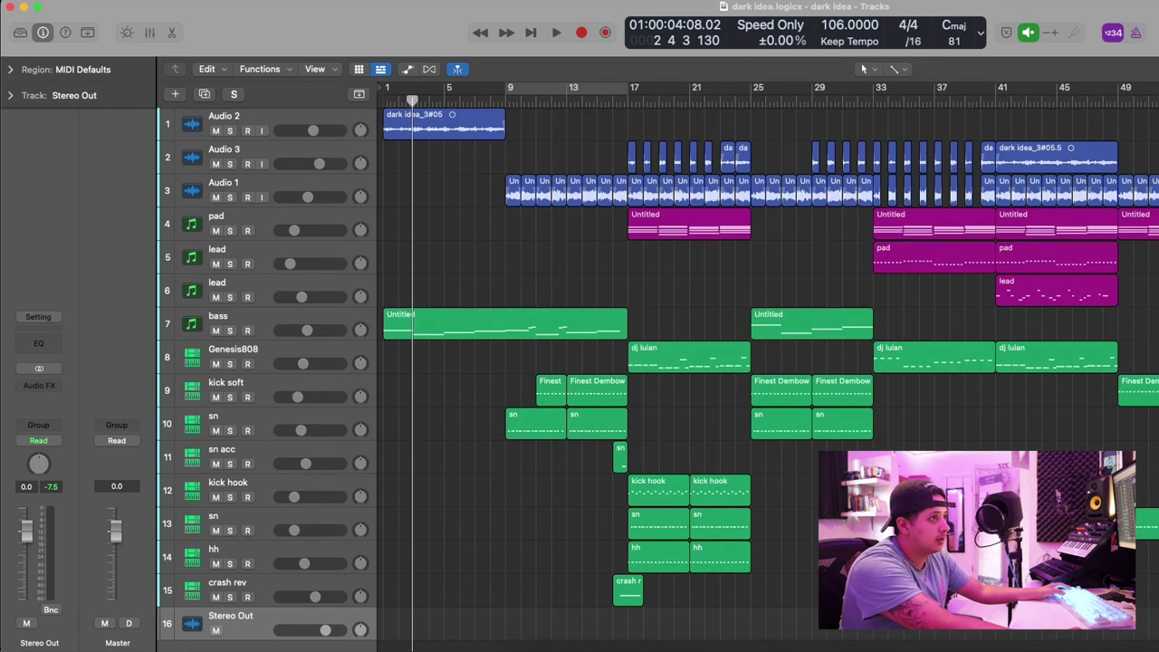
scroll(507, 466, "down", 3)
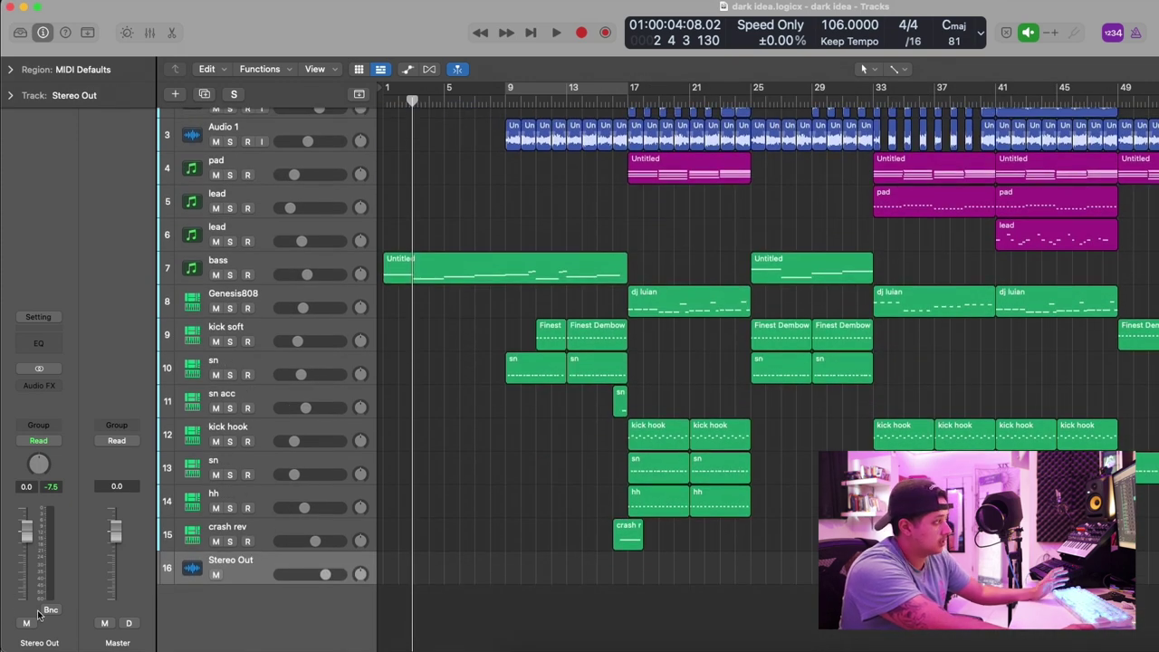
key("super+b")
left_click(707, 159)
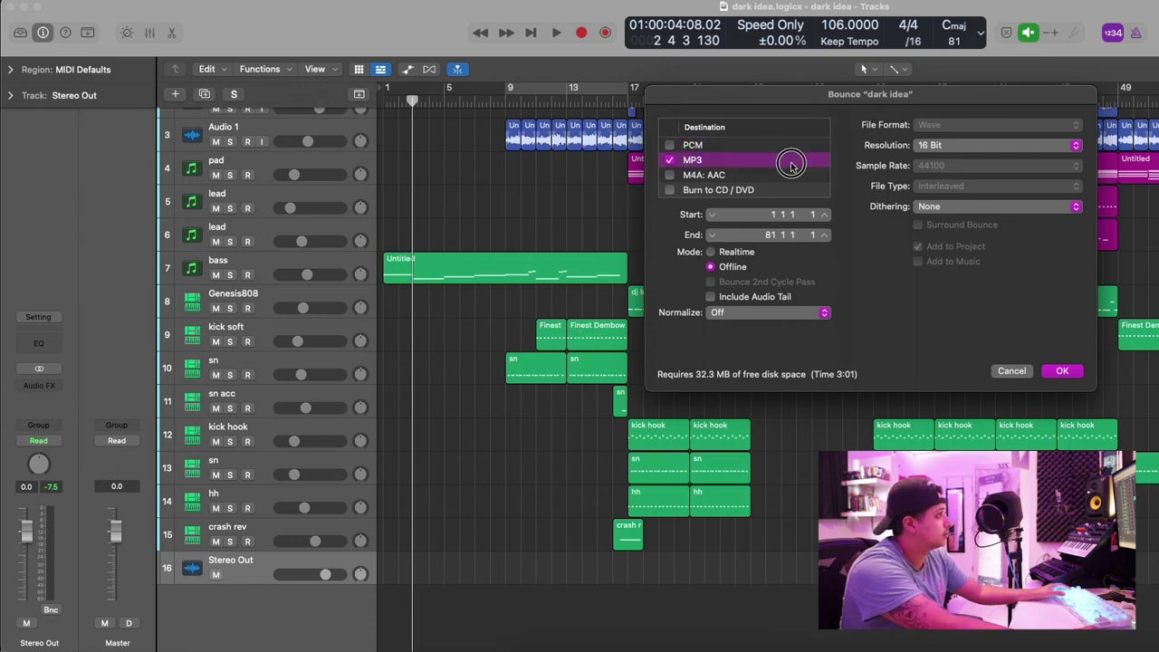
left_click(1056, 372)
key("Return")
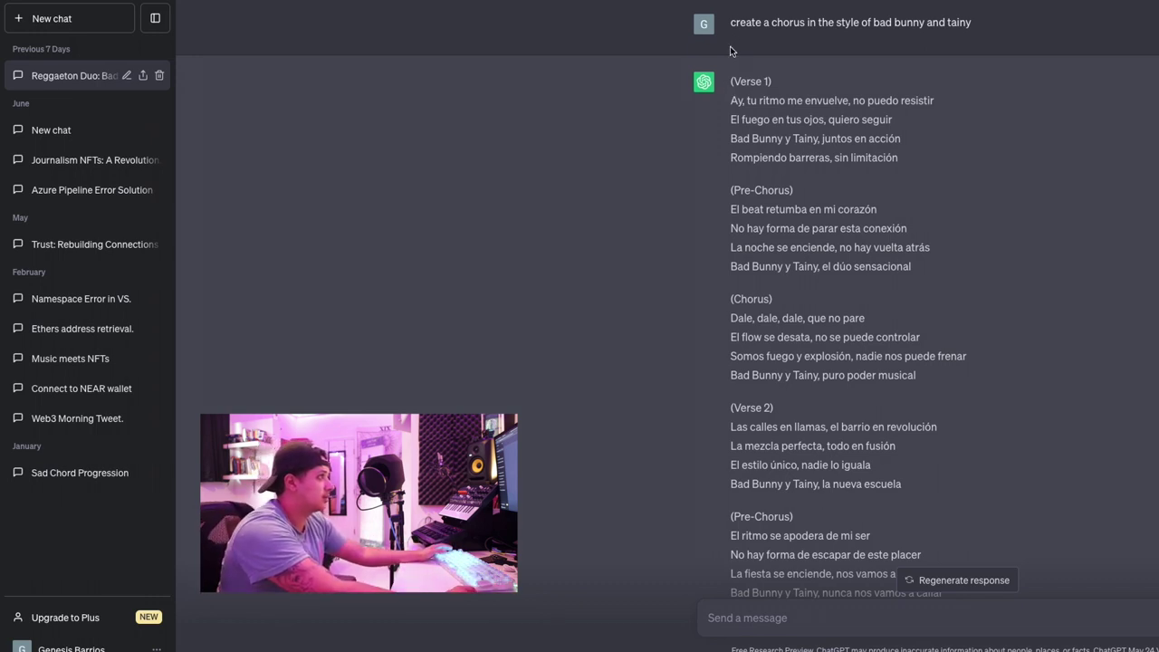
In ChatGPT, review the prompt for a chorus in the style of bad bunny and tainy and the resulting first verse.
left_click_drag(732, 22, 983, 29)
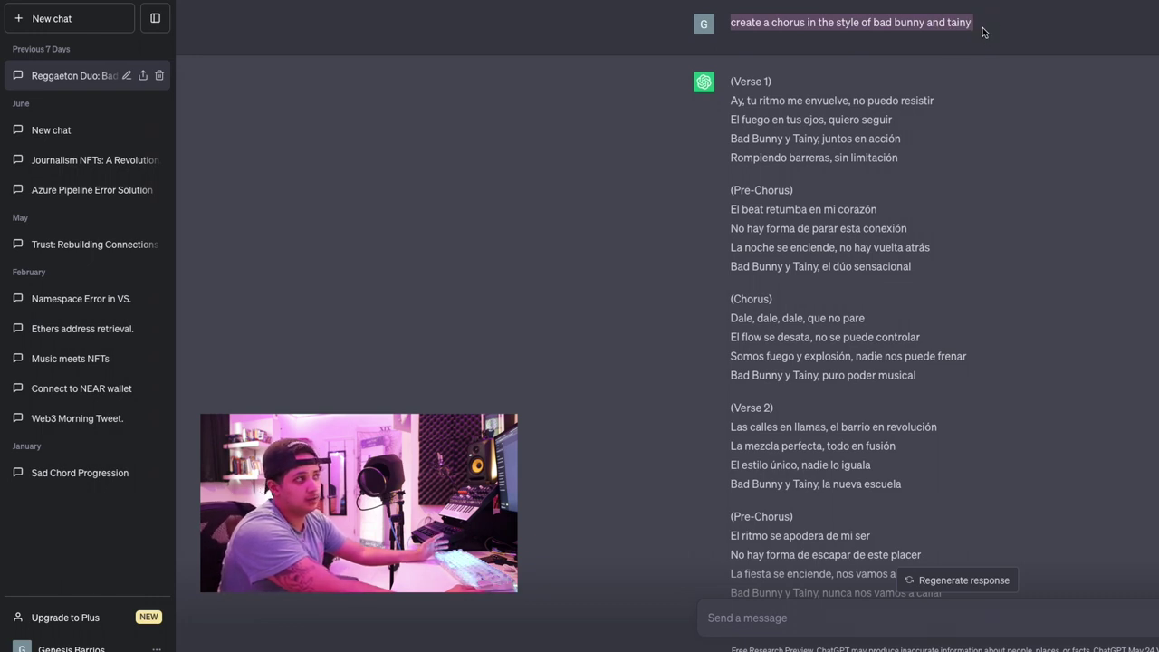
left_click(983, 28)
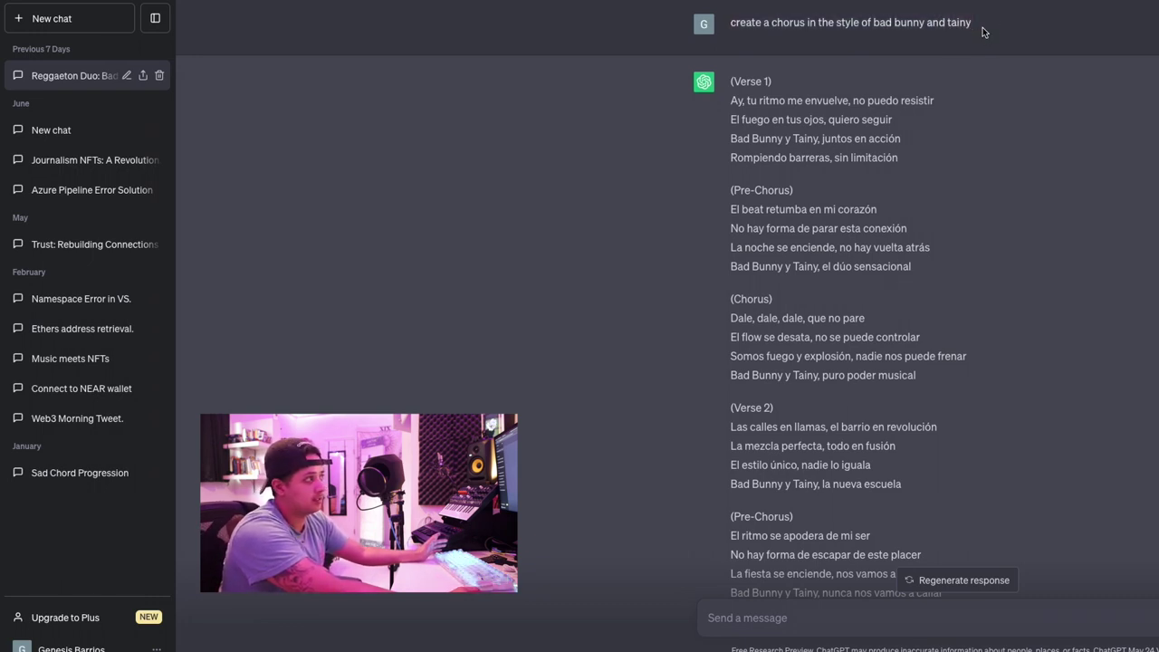
left_click_drag(728, 81, 932, 499)
left_click(796, 97)
left_click_drag(730, 95, 926, 121)
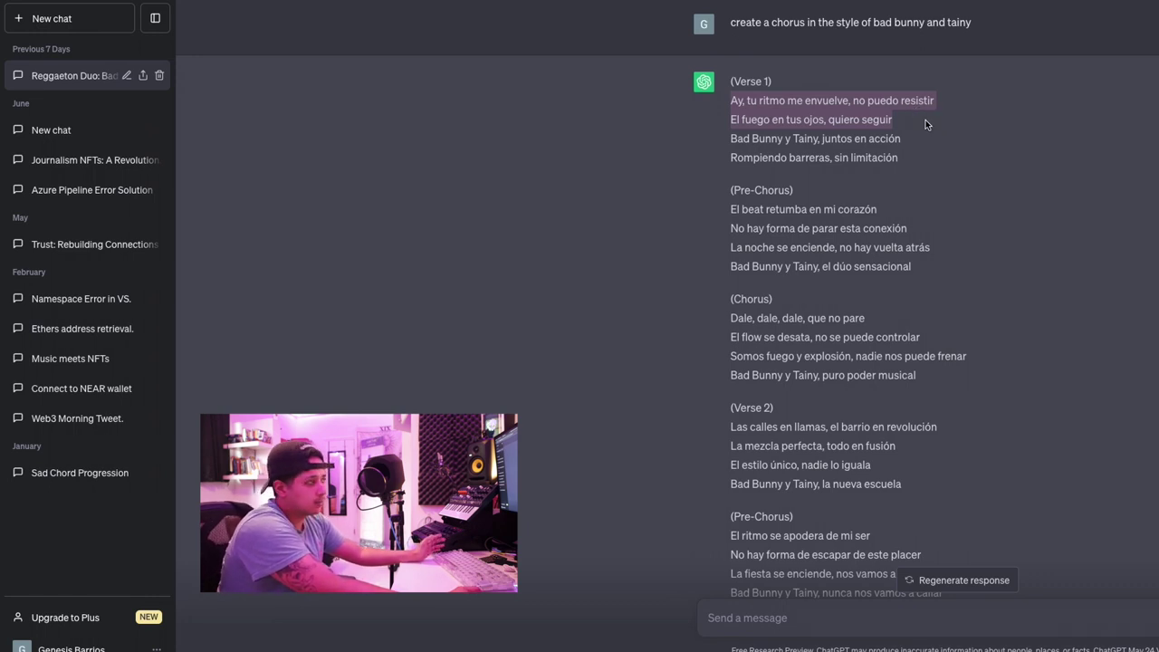
left_click_drag(730, 138, 903, 171)
left_click(905, 174)
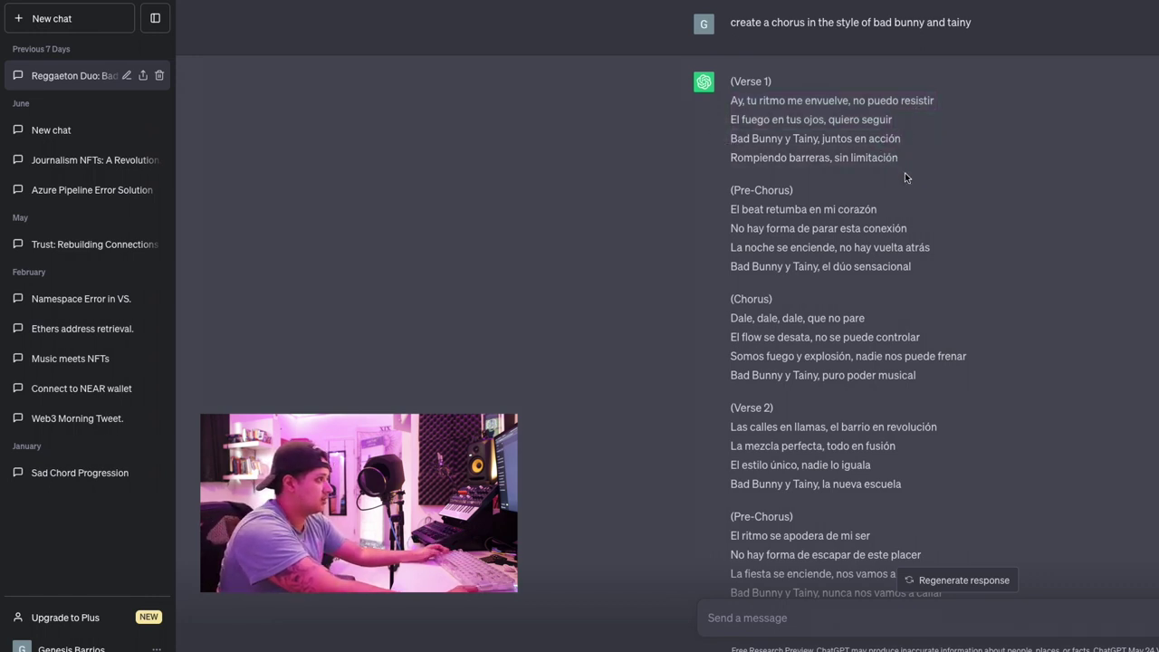
Read through the second pre-chorus and the remaining sections of the generated lyrics.
scroll(874, 261, "down", 3)
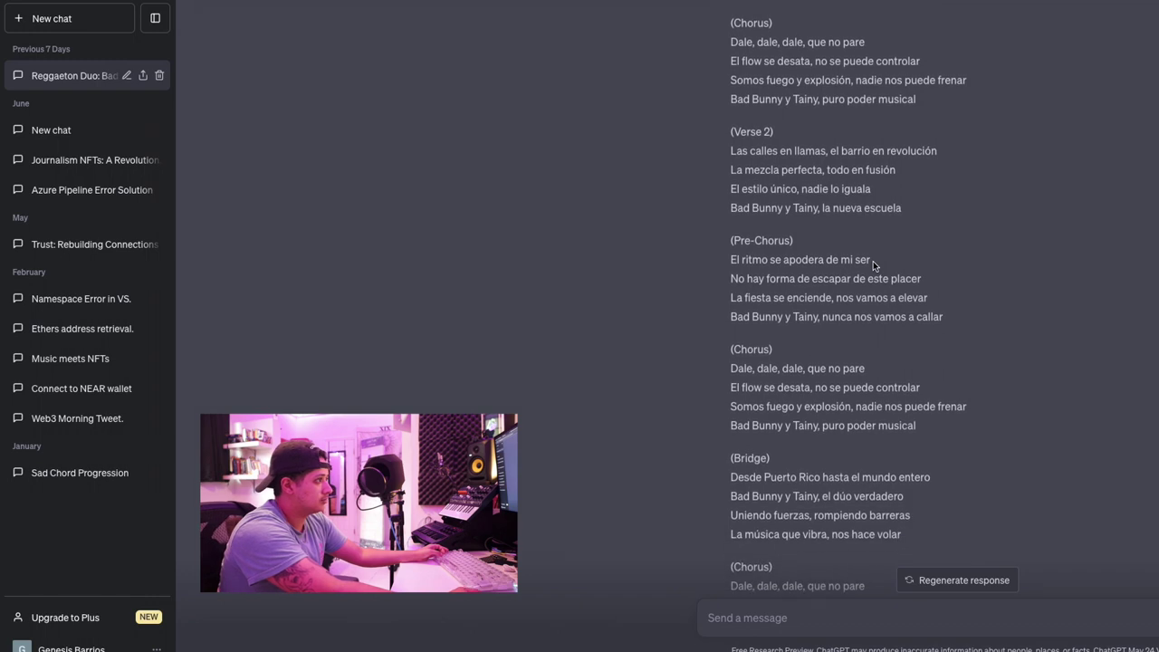
left_click_drag(731, 260, 902, 264)
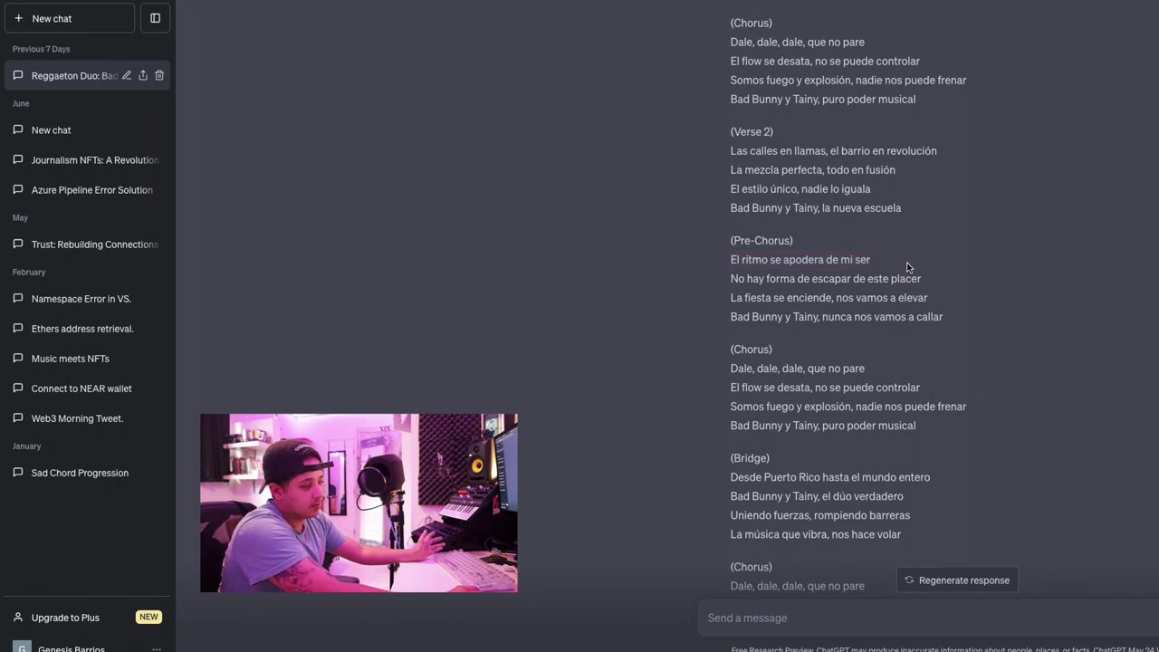
left_click_drag(731, 296, 960, 305)
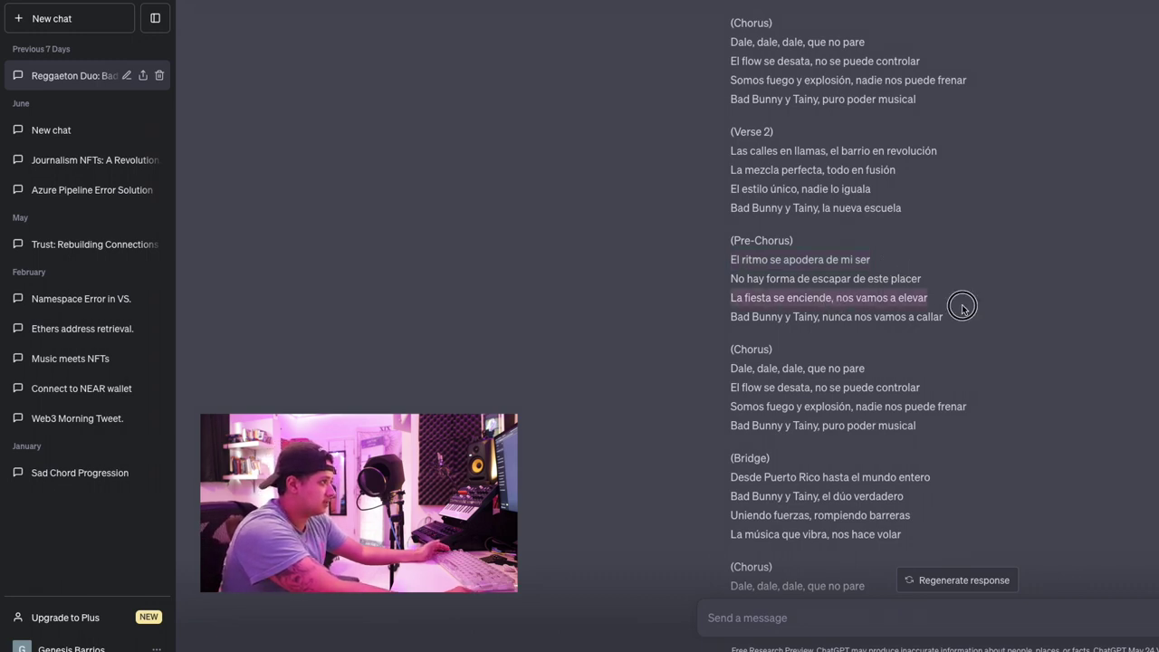
left_click_drag(724, 320, 926, 331)
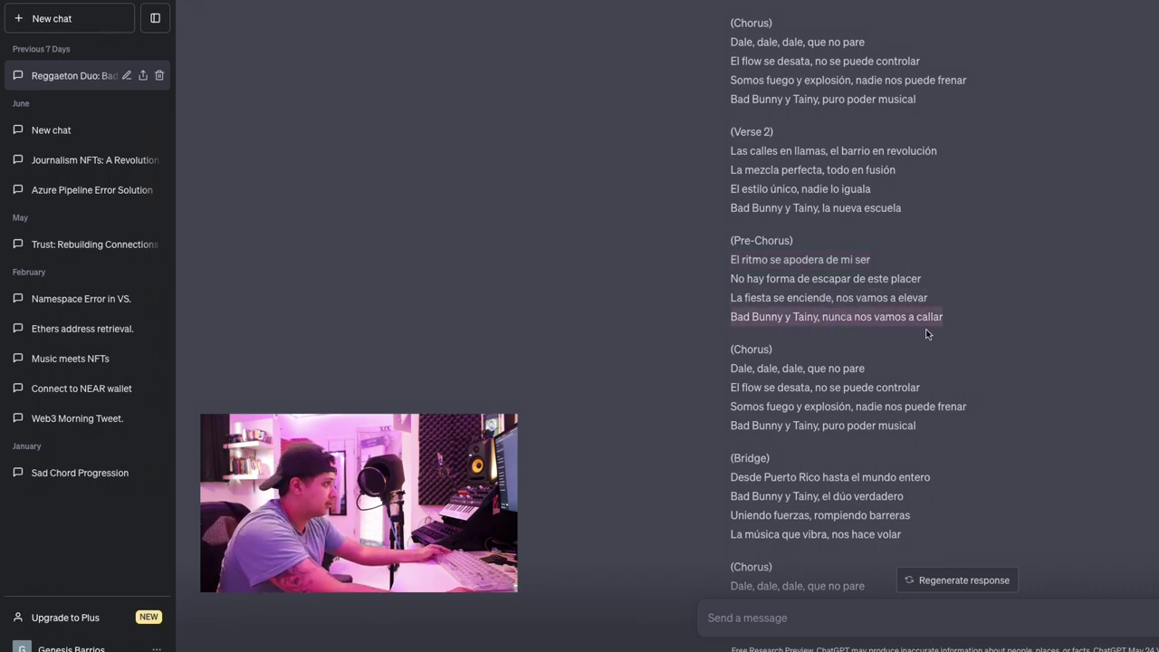
scroll(926, 329, "down", 2)
left_click_drag(725, 155, 945, 160)
left_click(965, 171)
Ask ChatGPT to "generate a song in the style of bad bunny about being positive".
scroll(965, 169, "down", 2)
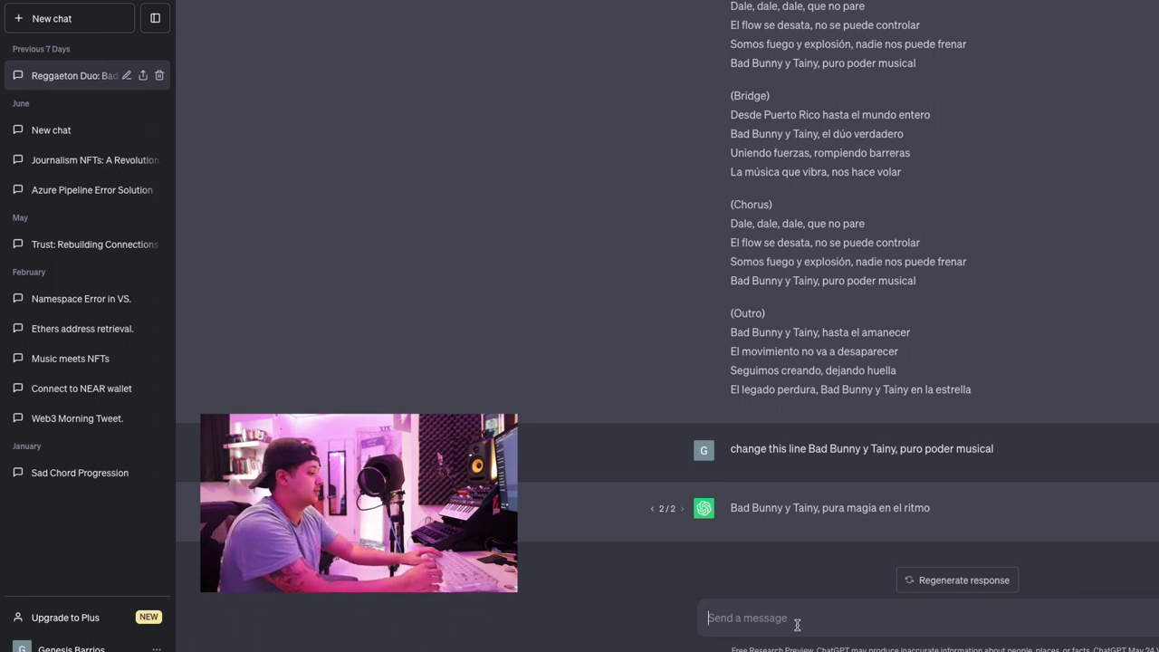
type("ge")
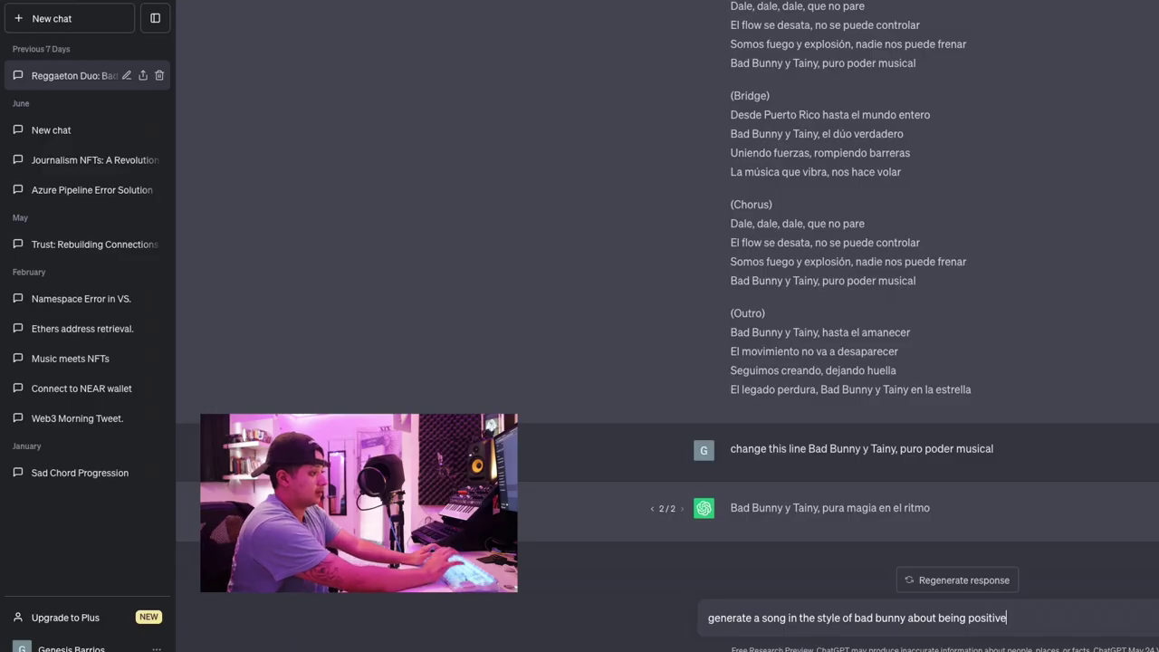
key("Return")
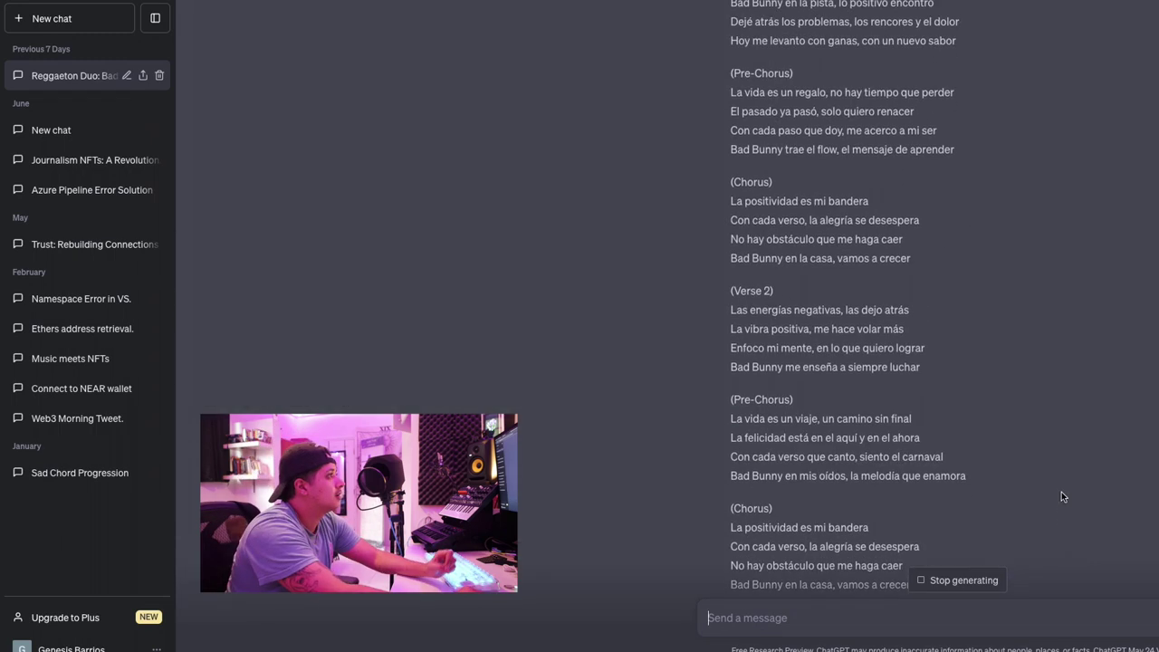
scroll(1061, 491, "up", 1)
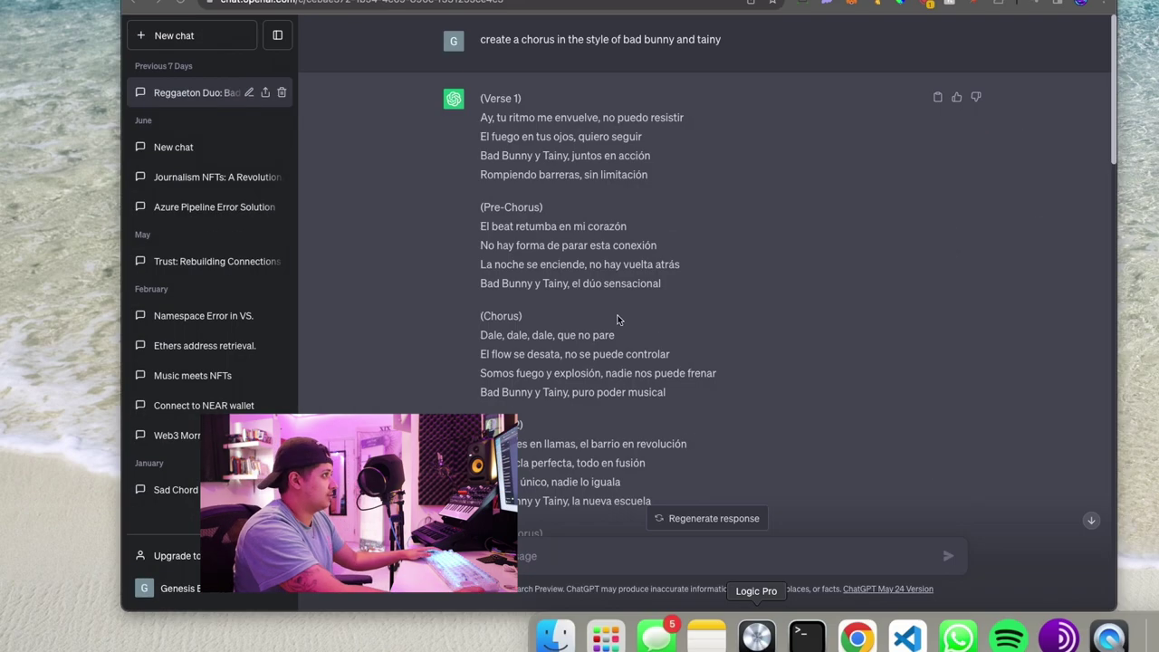
Switch to Logic Pro and start a new project with an Audio track.
left_click(98, 0)
left_click(109, 0)
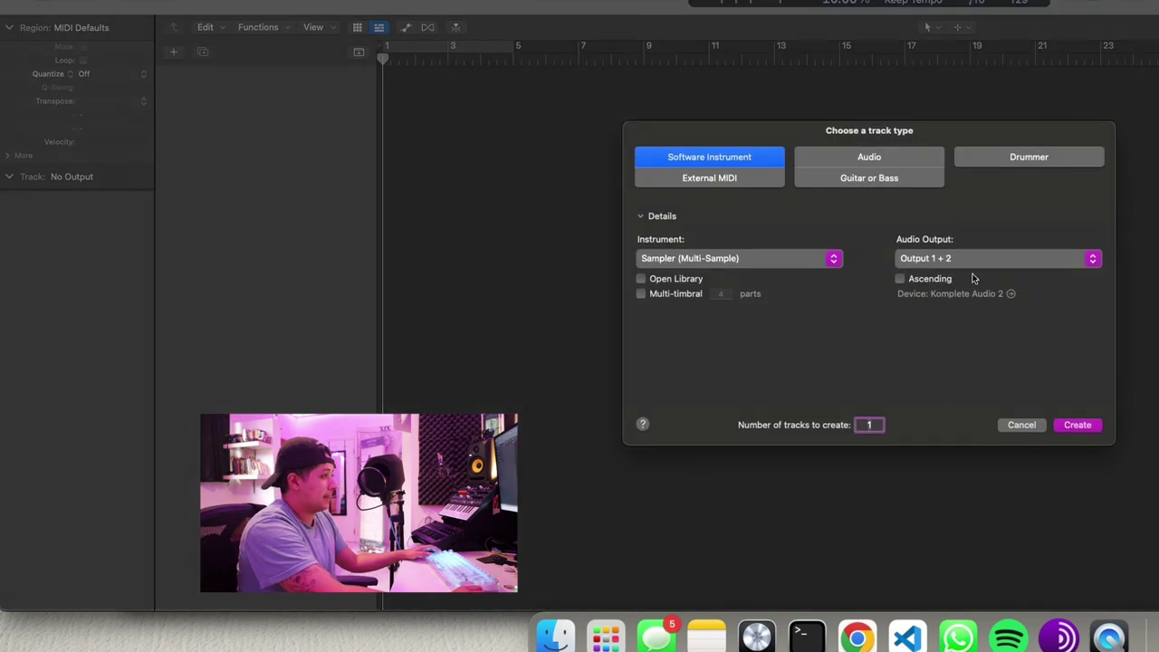
left_click(863, 161)
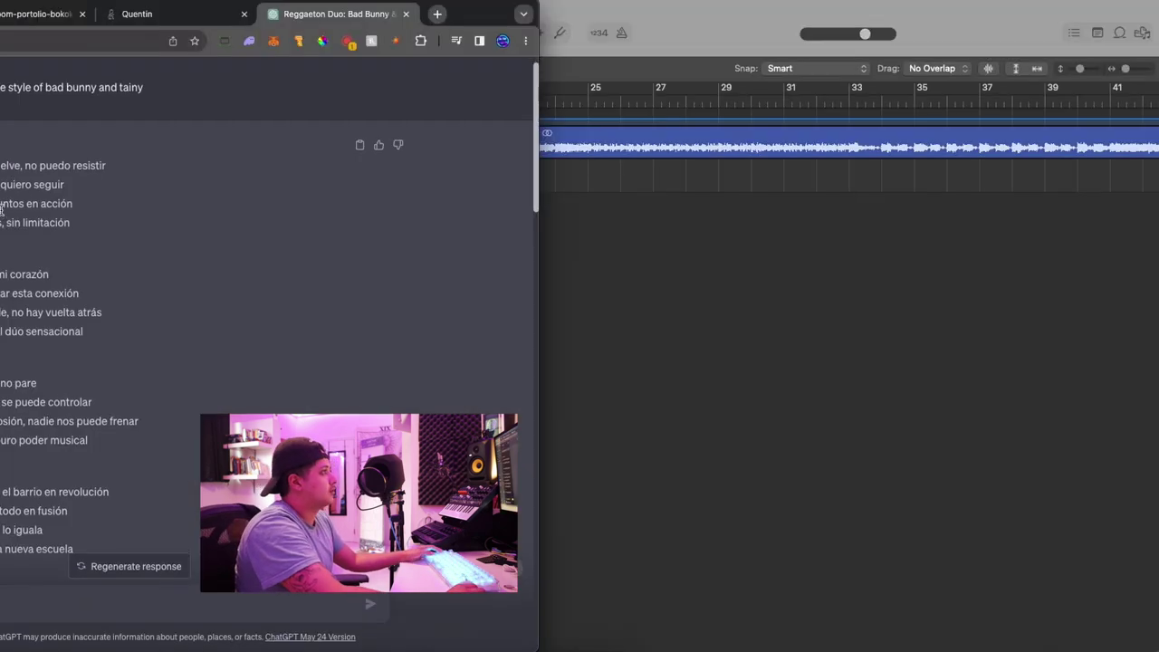
Copy the first set of lyrics from ChatGPT and paste them into the Logic Pro project notes.
left_click_drag(0, 160, 88, 557)
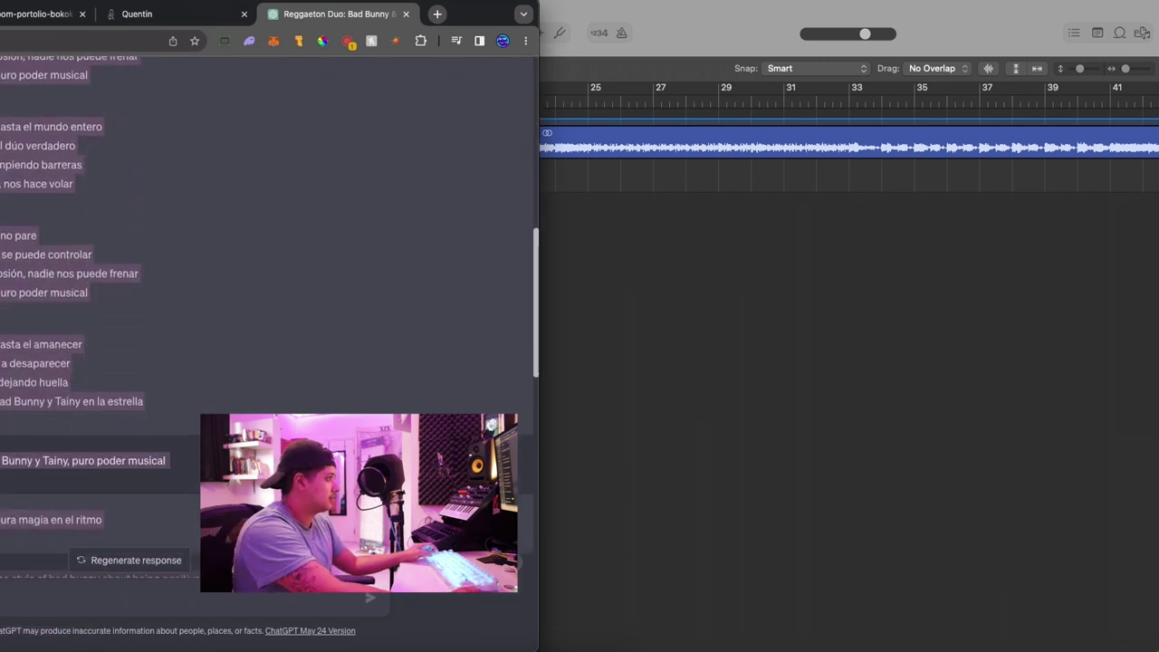
left_click(1098, 33)
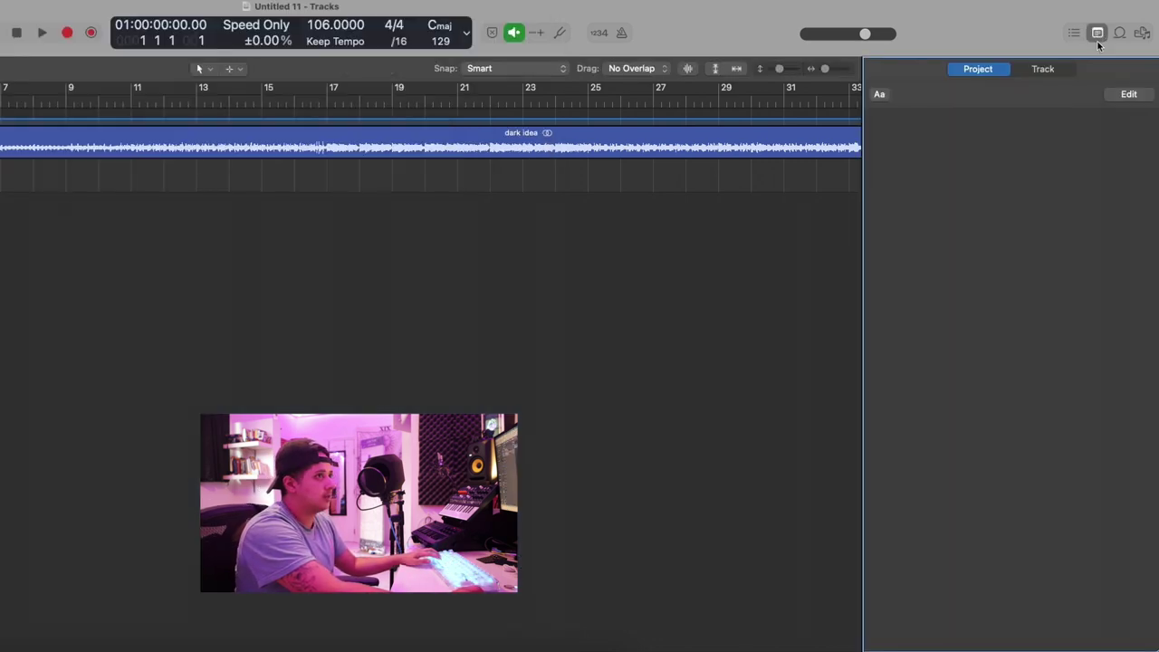
left_click(1119, 97)
key("super+v")
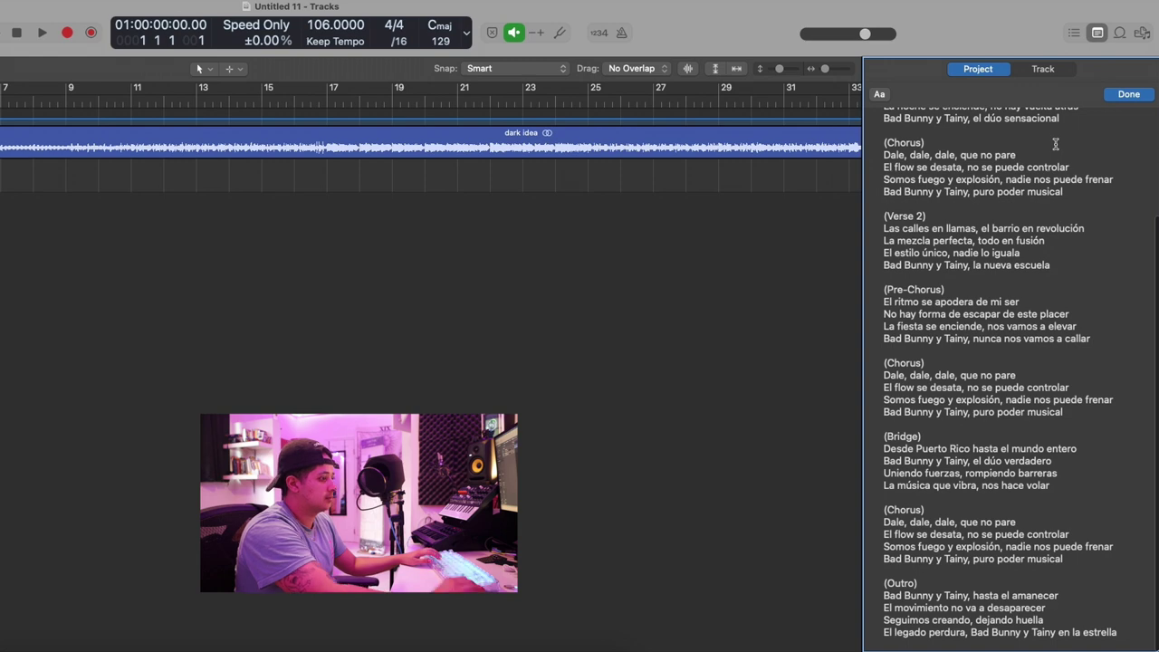
scroll(1056, 144, "down", 1)
Copy the lyrics about being positive from ChatGPT and paste them after the first lyrics in the Logic Pro project notes.
left_click(279, 645)
scroll(272, 317, "down", 10)
left_click(361, 284)
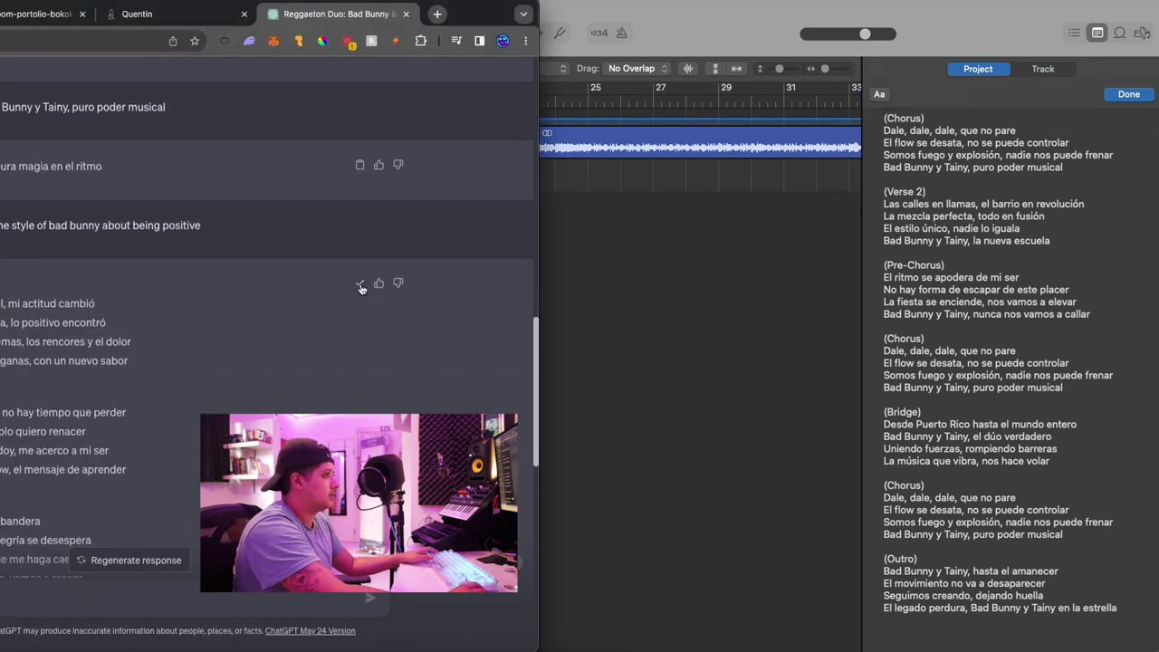
left_click(1127, 612)
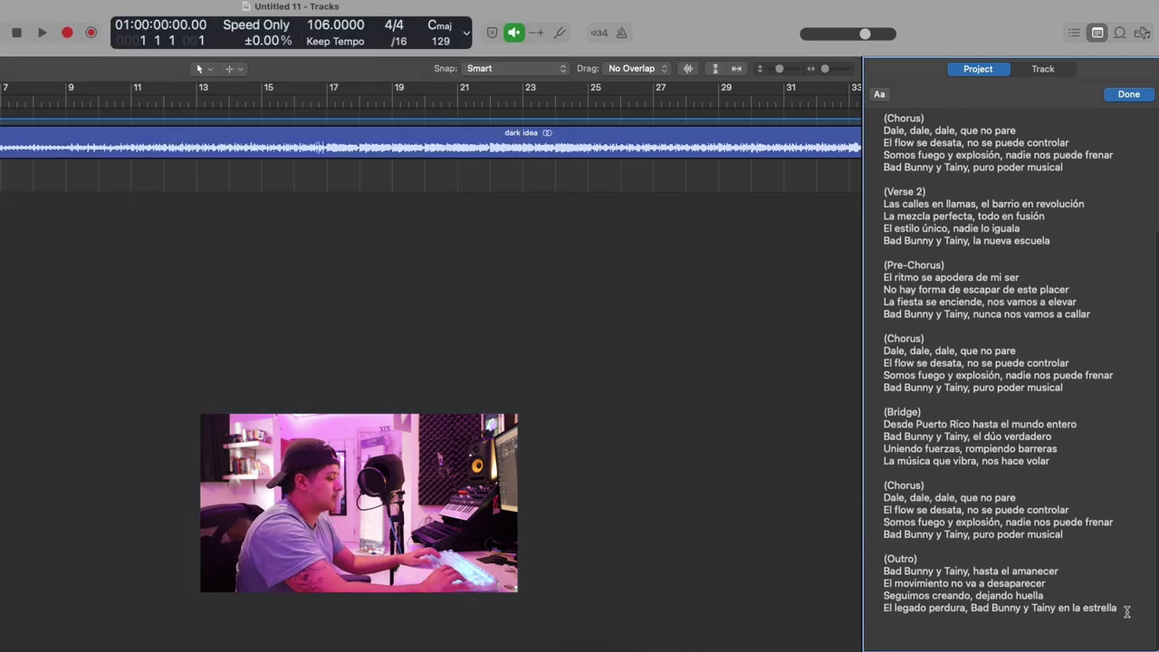
key("super+a")
key("super+v")
key("Return")
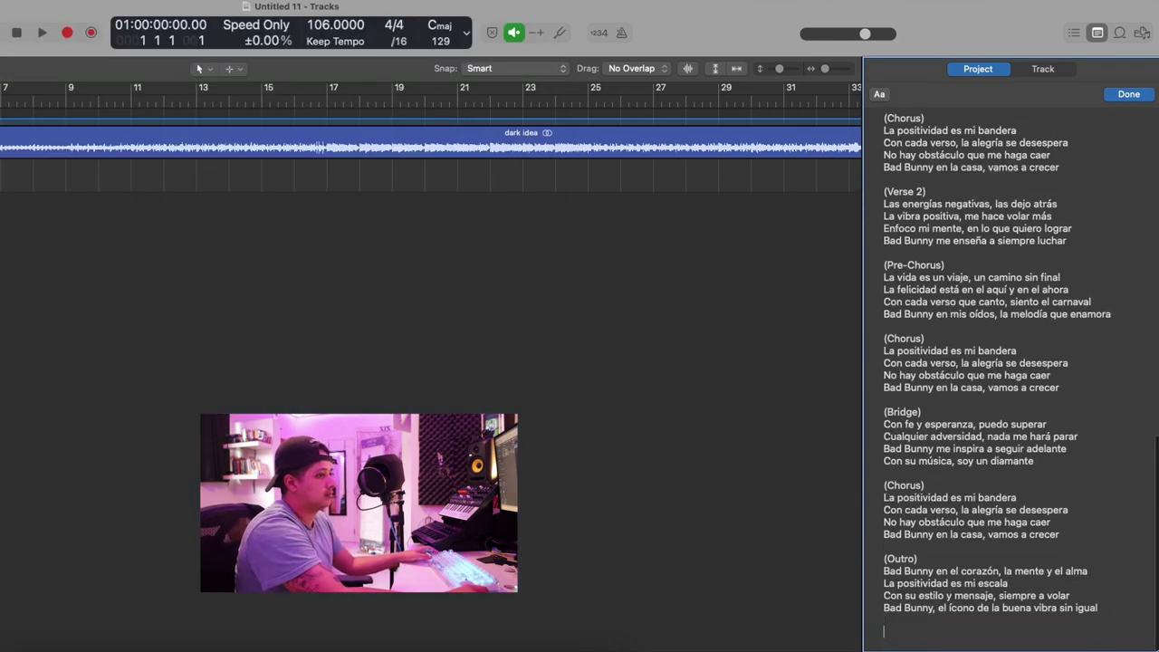
Regenerate the ChatGPT response, copy the new positive lyrics, and paste them at the end of the Logic Pro project notes.
key("super+Tab")
left_click(282, 559)
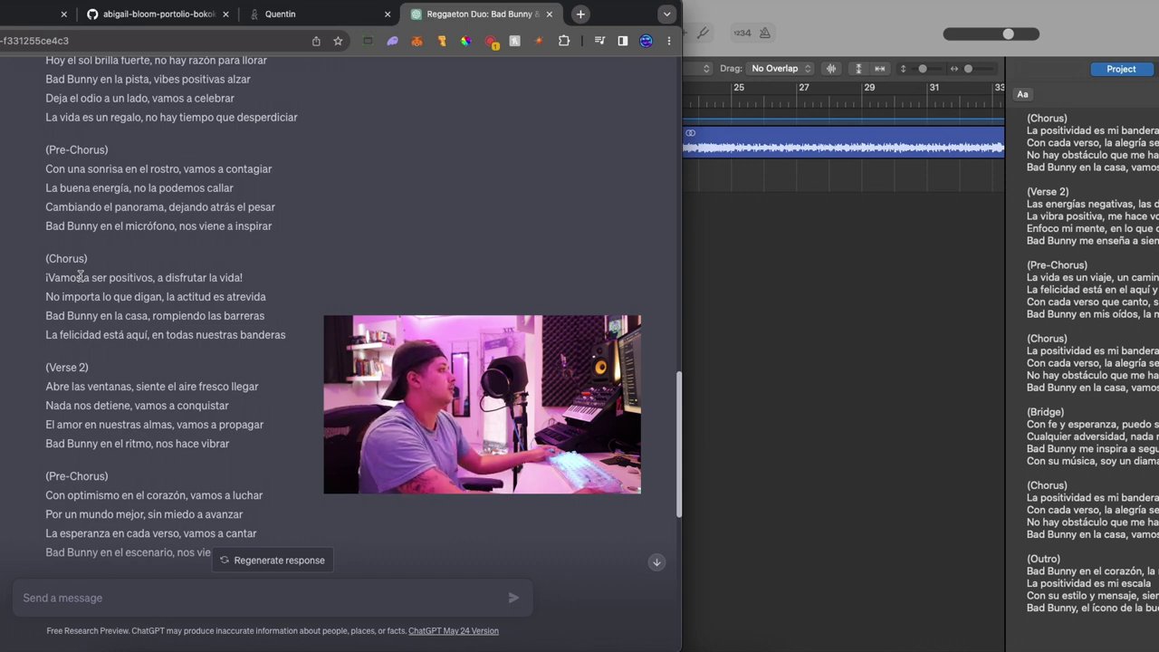
scroll(56, 239, "up", 3)
left_click_drag(47, 176, 234, 592)
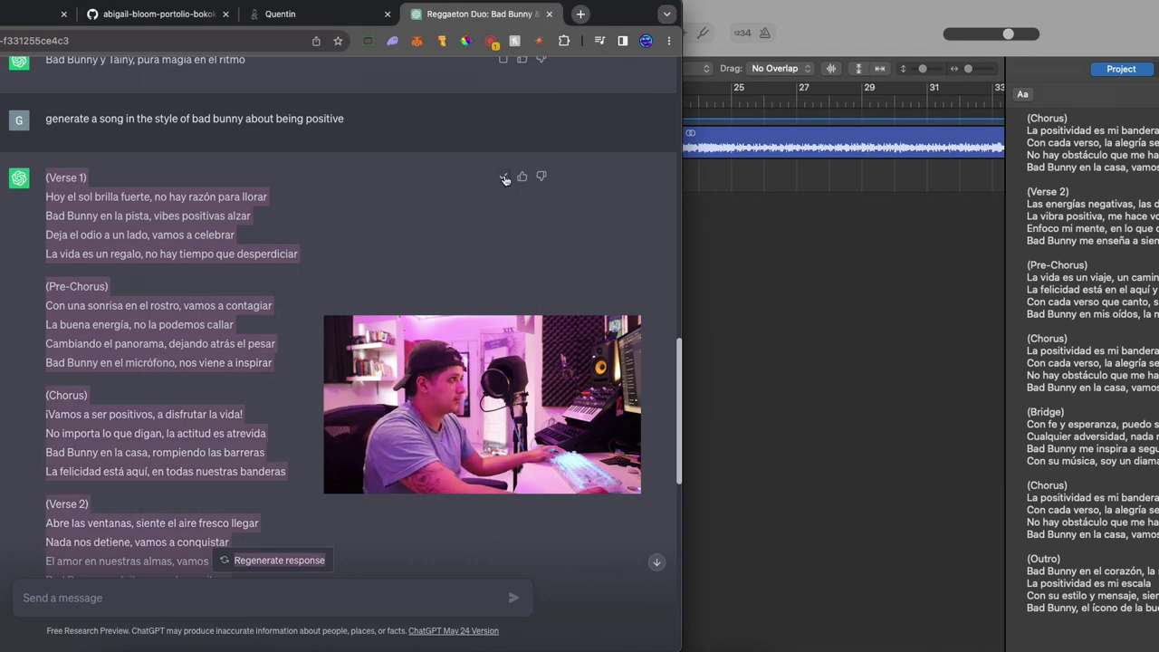
left_click(797, 287)
left_click(1145, 362)
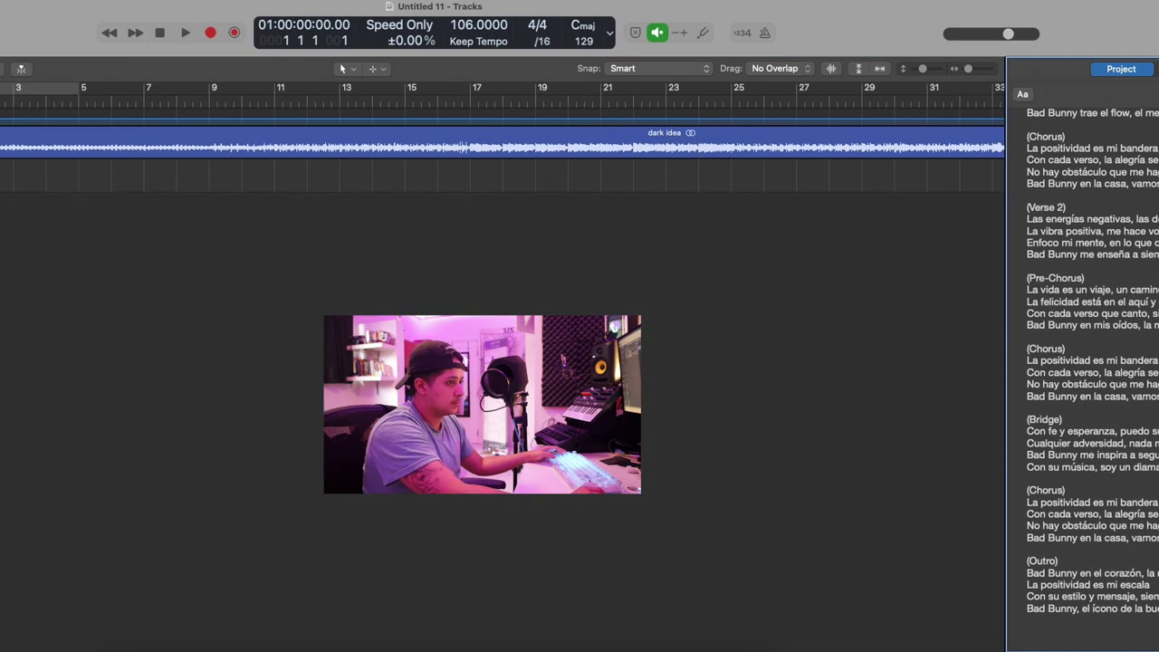
key("super+v")
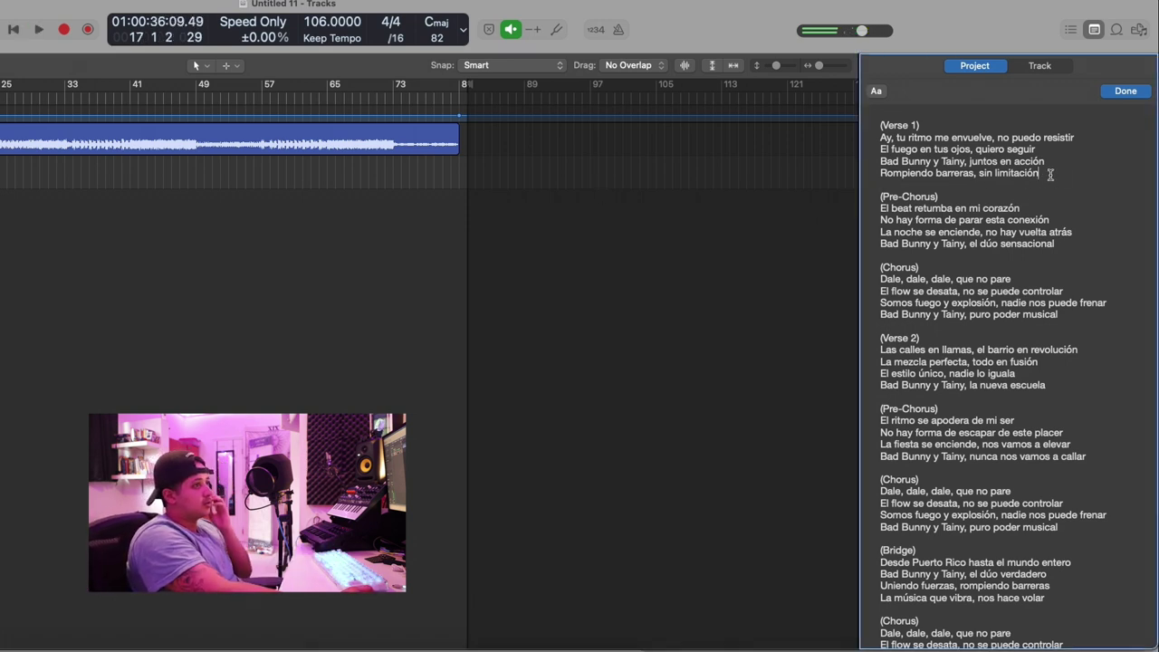
Delete the first verse's last two lines and the first "(Verse 1)" and "(Pre-Chorus)" headings from the notes.
left_click_drag(1053, 173, 876, 161)
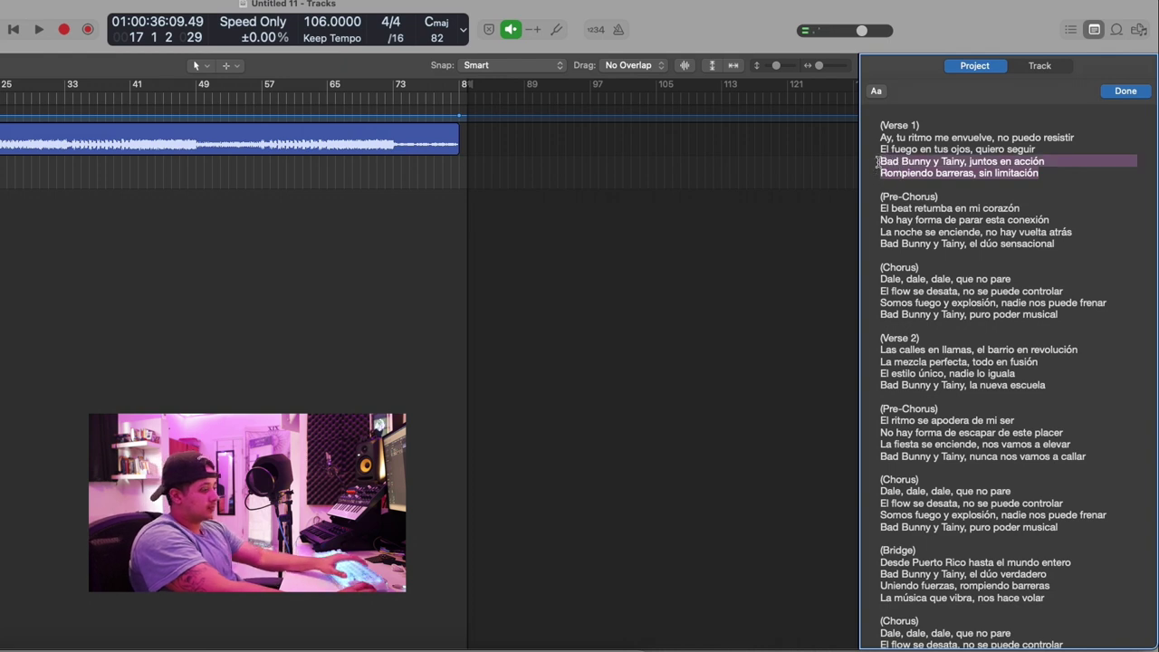
key("BackSpace")
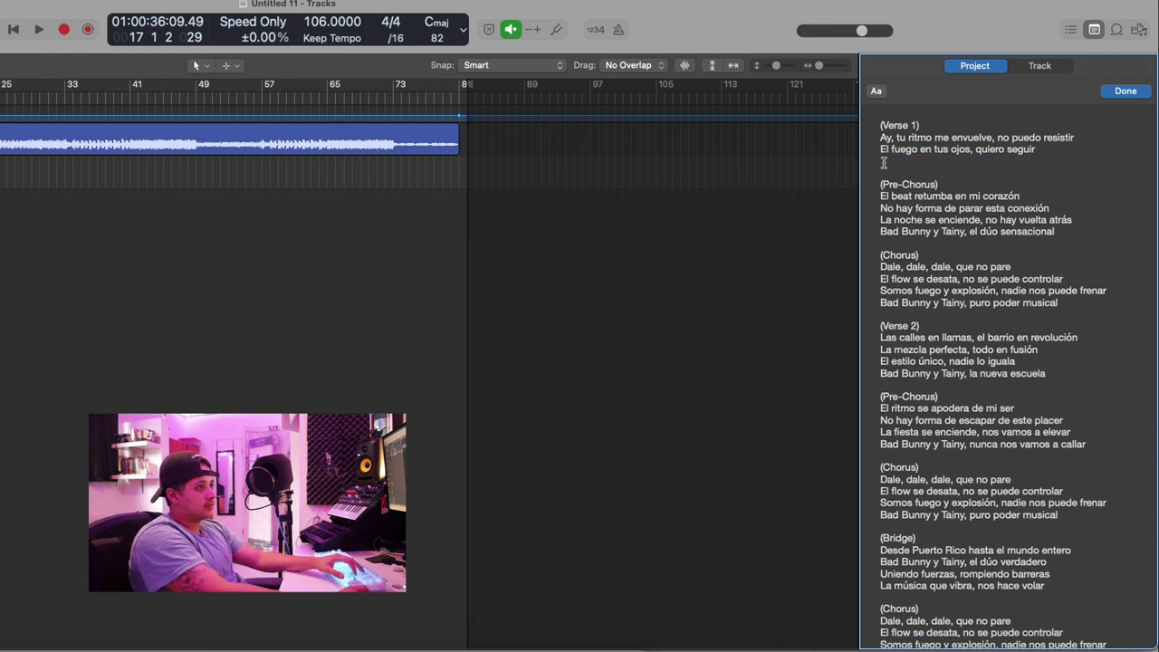
left_click_drag(942, 125, 859, 127)
key("BackSpace")
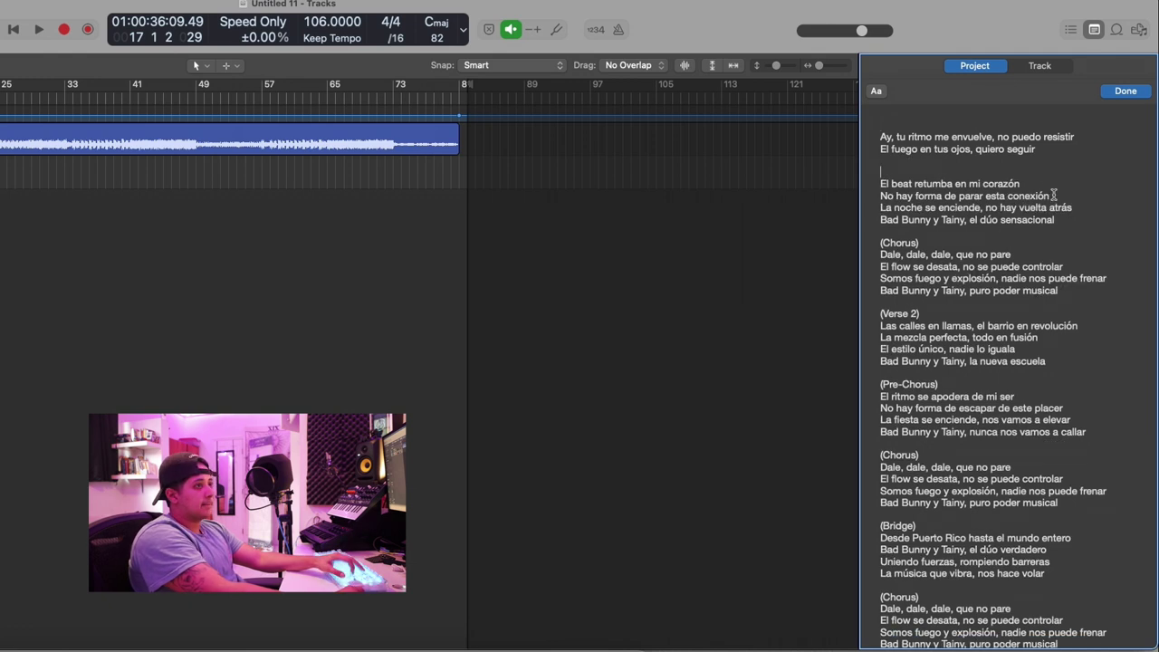
Delete the first pre-chorus's opening two lines and close the gap so its remaining lines follow "El fuego en tus ojos, quiero seguir".
left_click_drag(1053, 197, 878, 182)
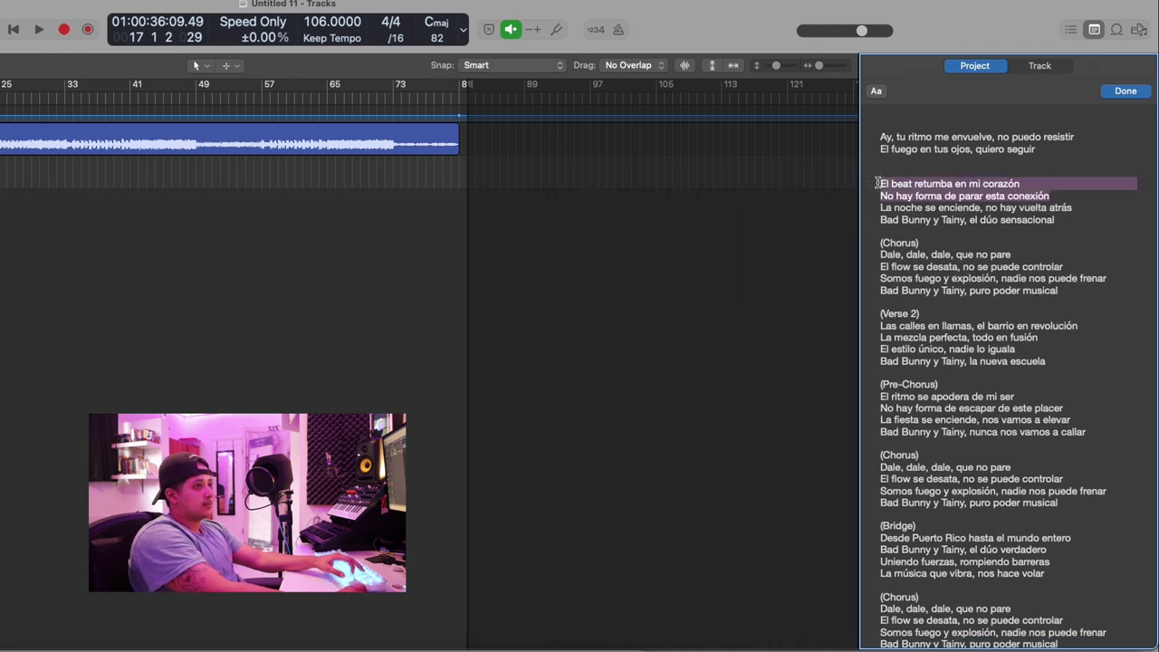
key("BackSpace")
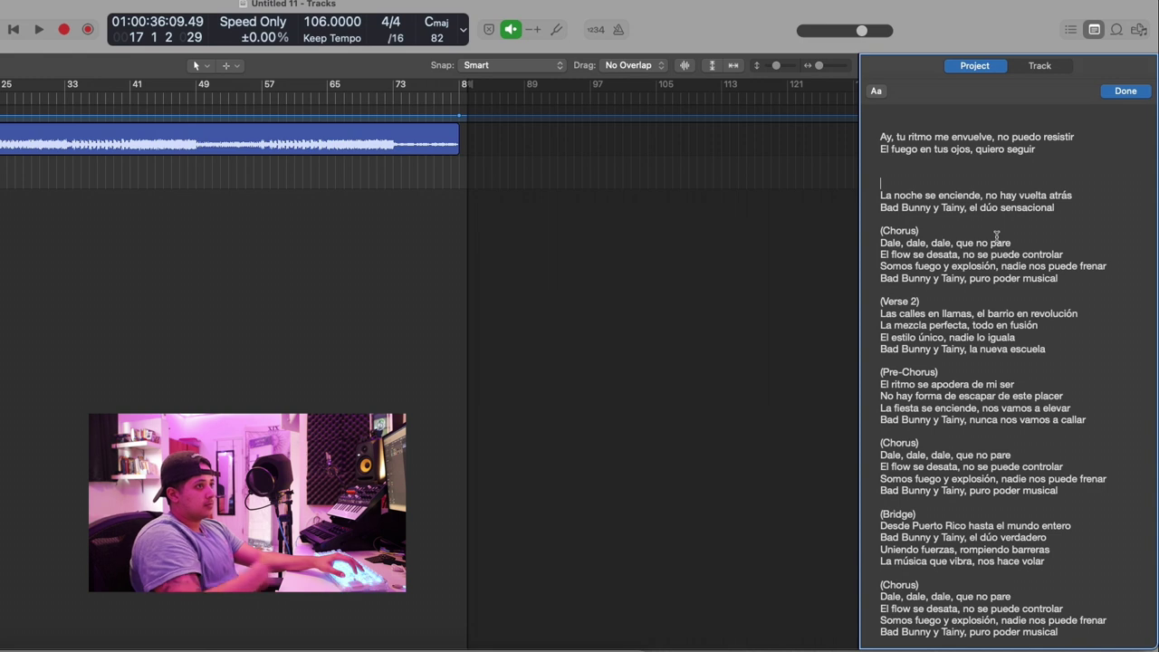
key("BackSpace")
key("BackSpace")
key("BackSpace")
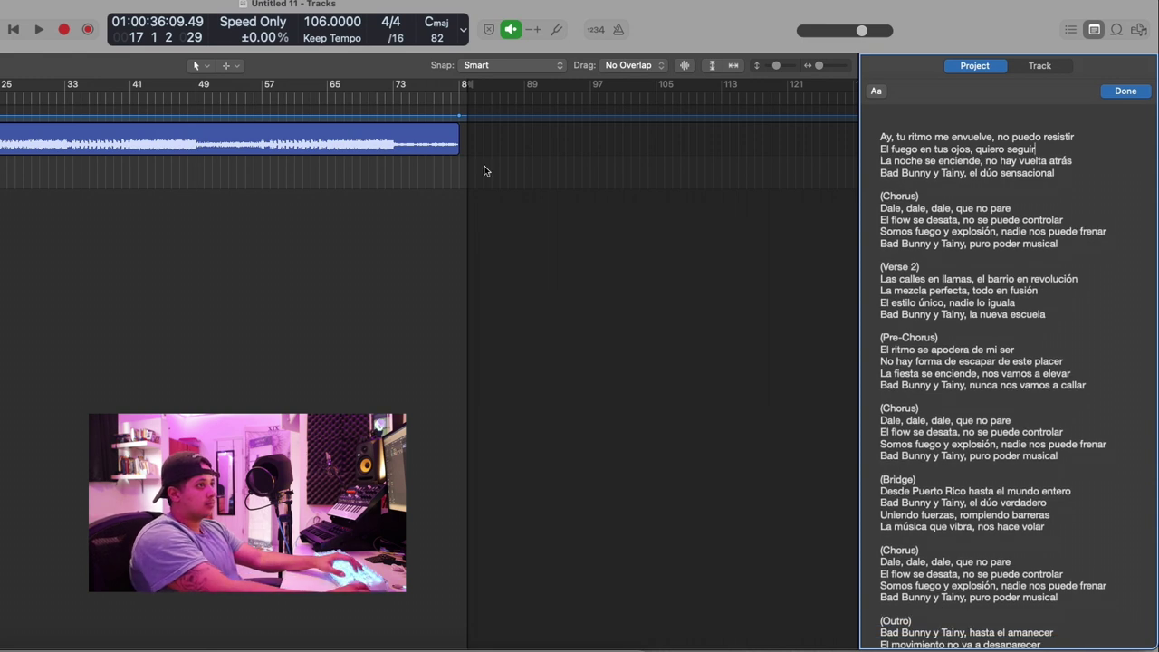
Play the beat briefly around bars 16 and 17 to hear it against the shortened lyrics.
left_click(133, 212)
key("space")
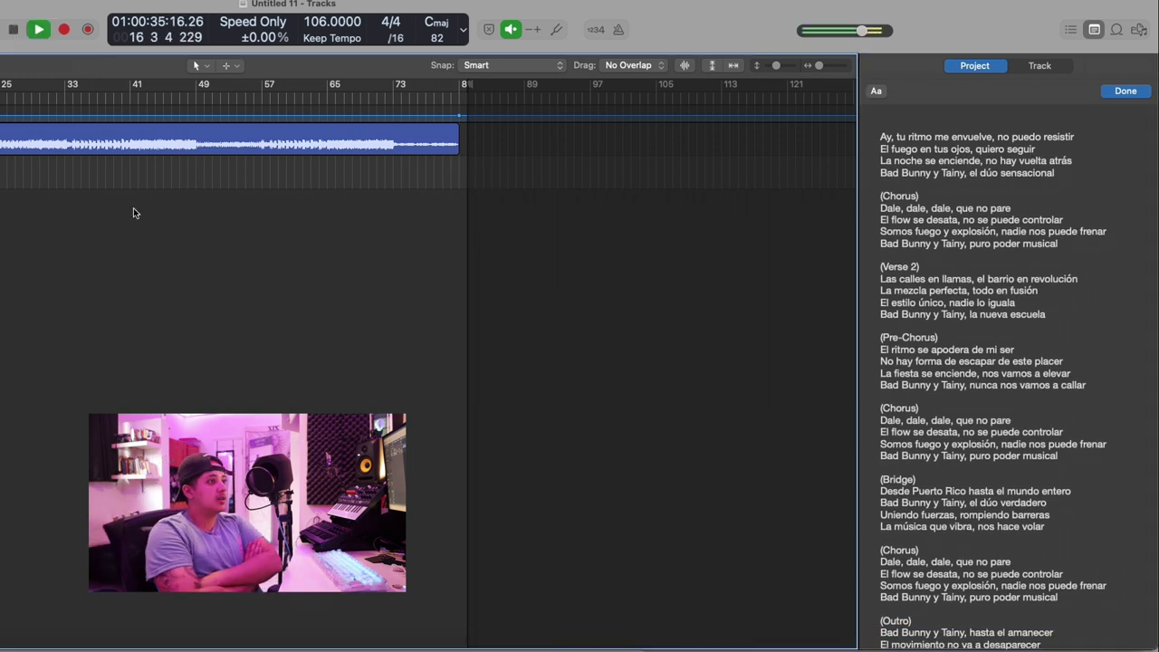
left_click(93, 197)
key("space")
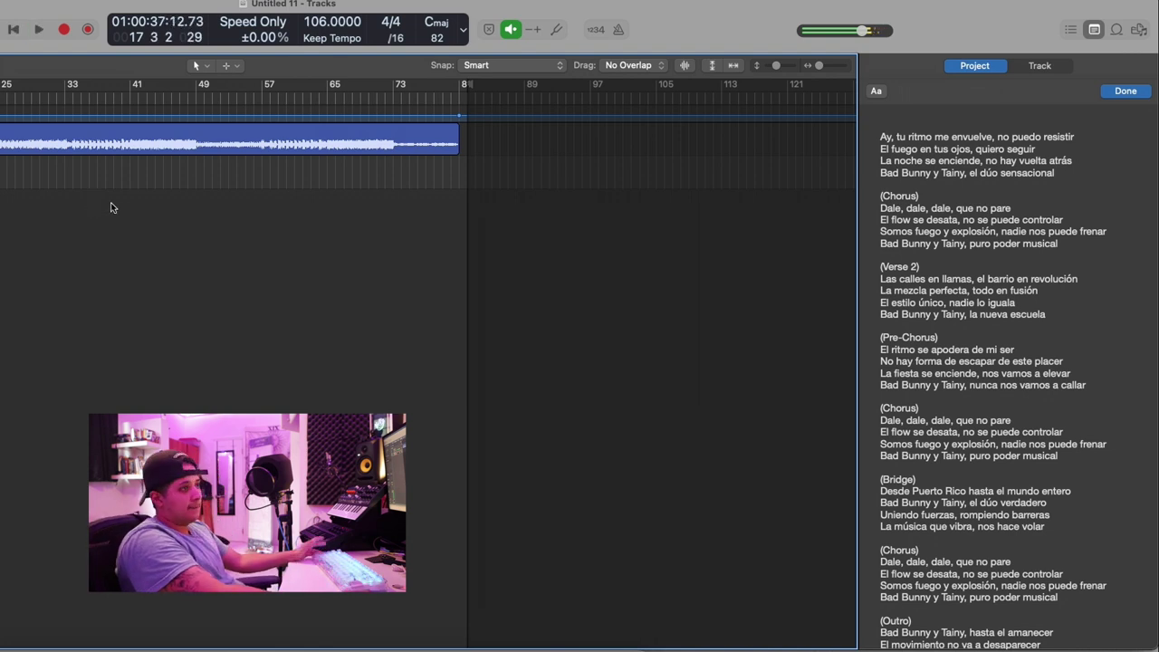
Delete the first "(Chorus)" heading and that chorus's opening two lines, closing the empty lines left behind.
left_click(1034, 187)
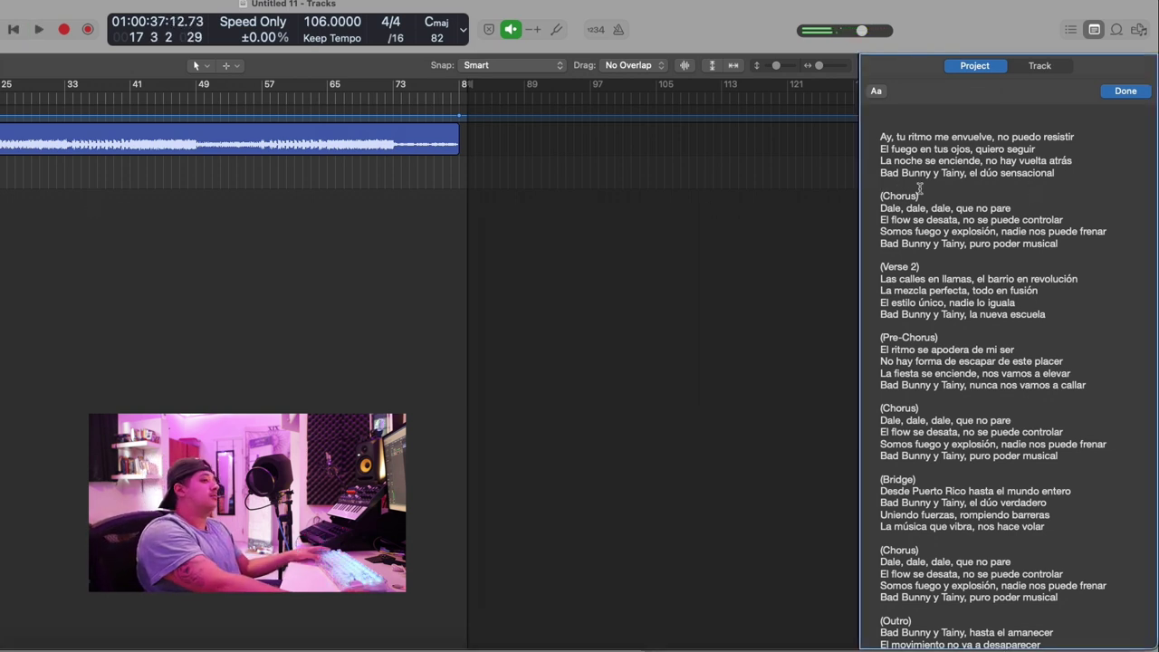
left_click_drag(924, 194, 874, 195)
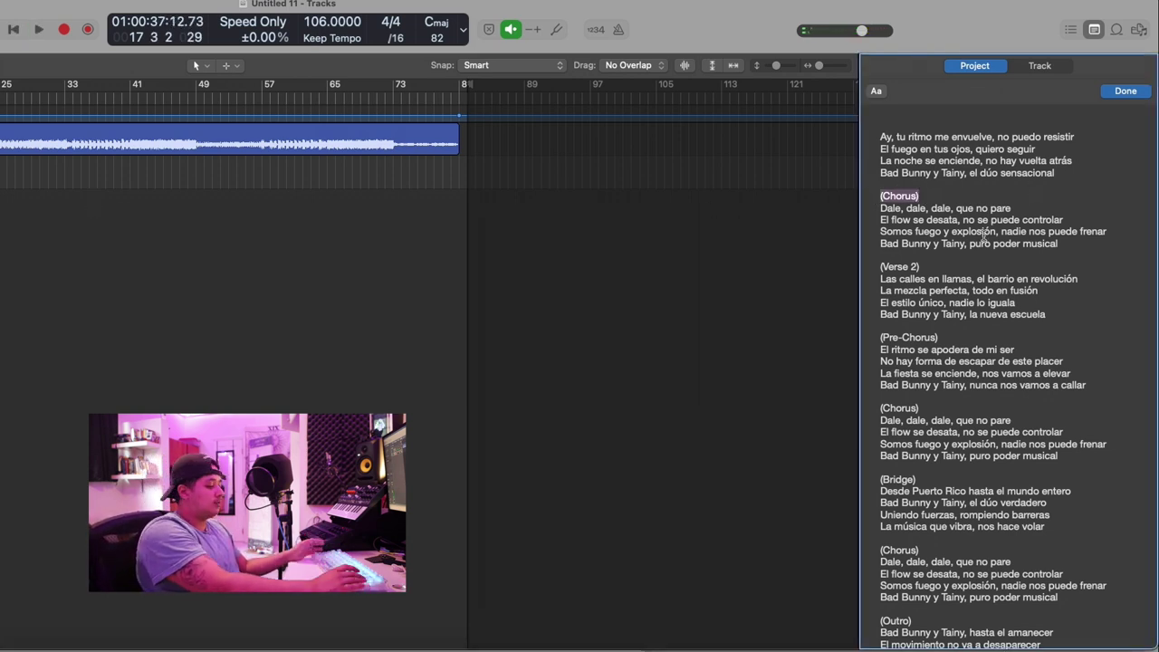
key("BackSpace")
key("BackSpace")
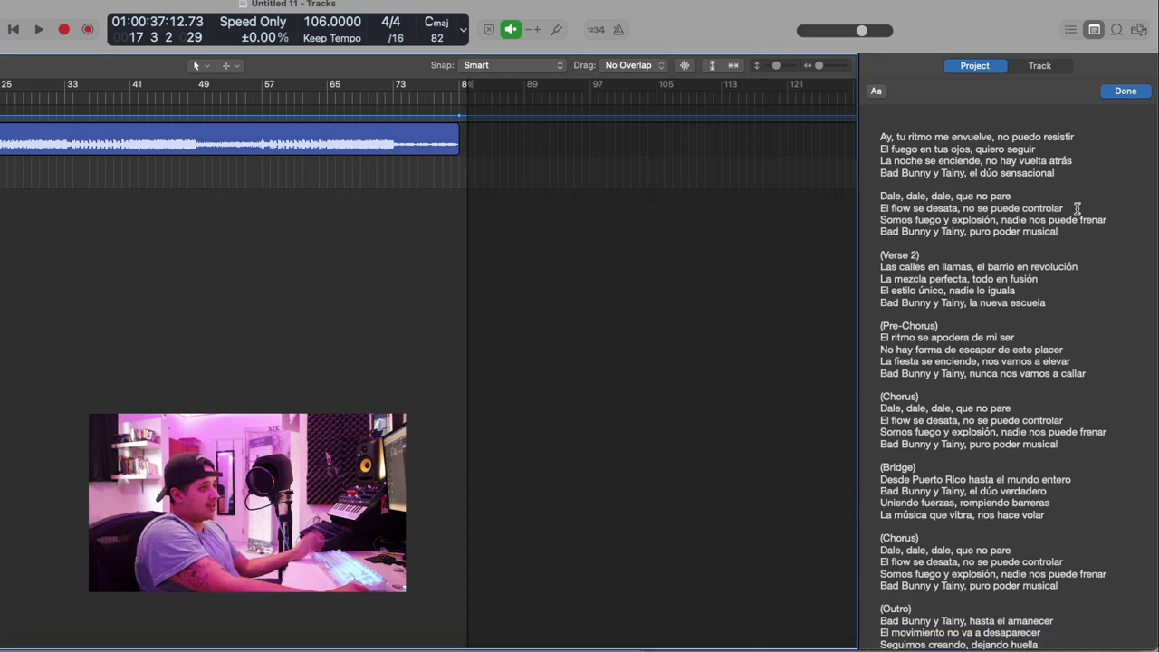
left_click_drag(1041, 198, 872, 200)
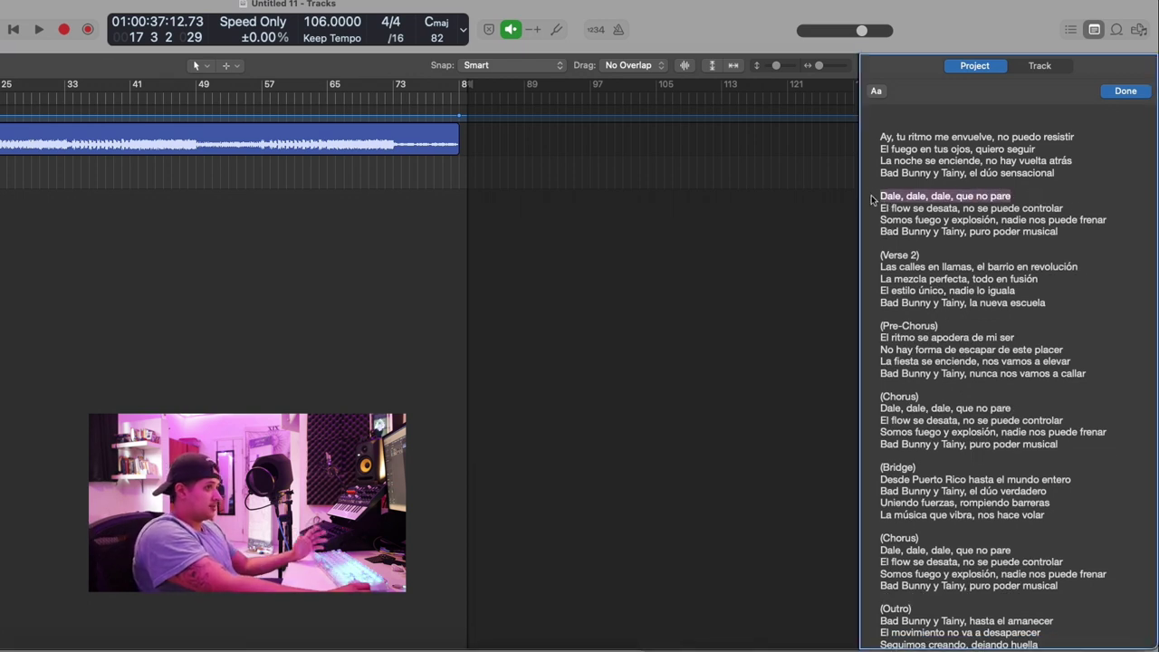
key("BackSpace")
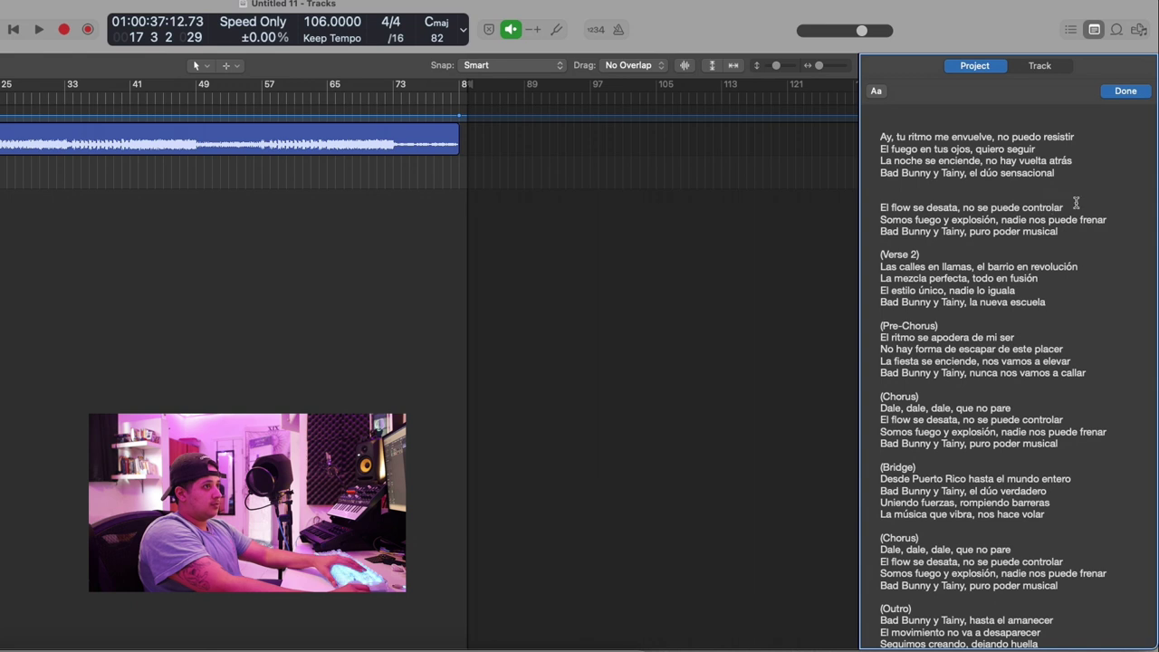
left_click_drag(1078, 205, 873, 208)
key("BackSpace")
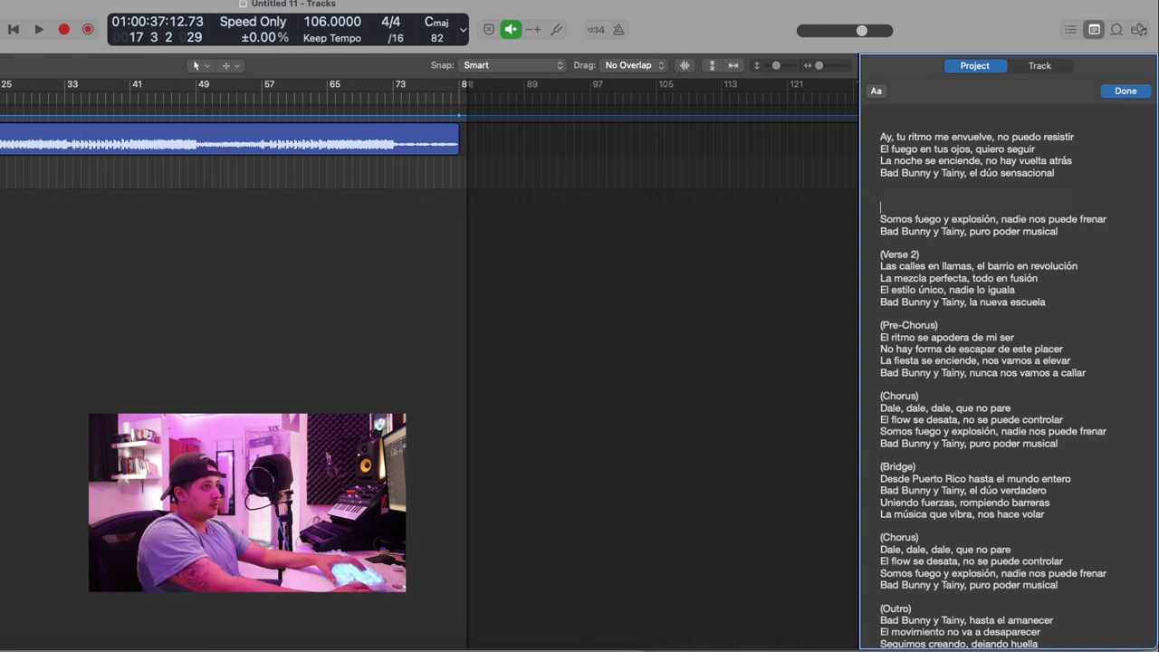
key("BackSpace")
key("BackSpace")
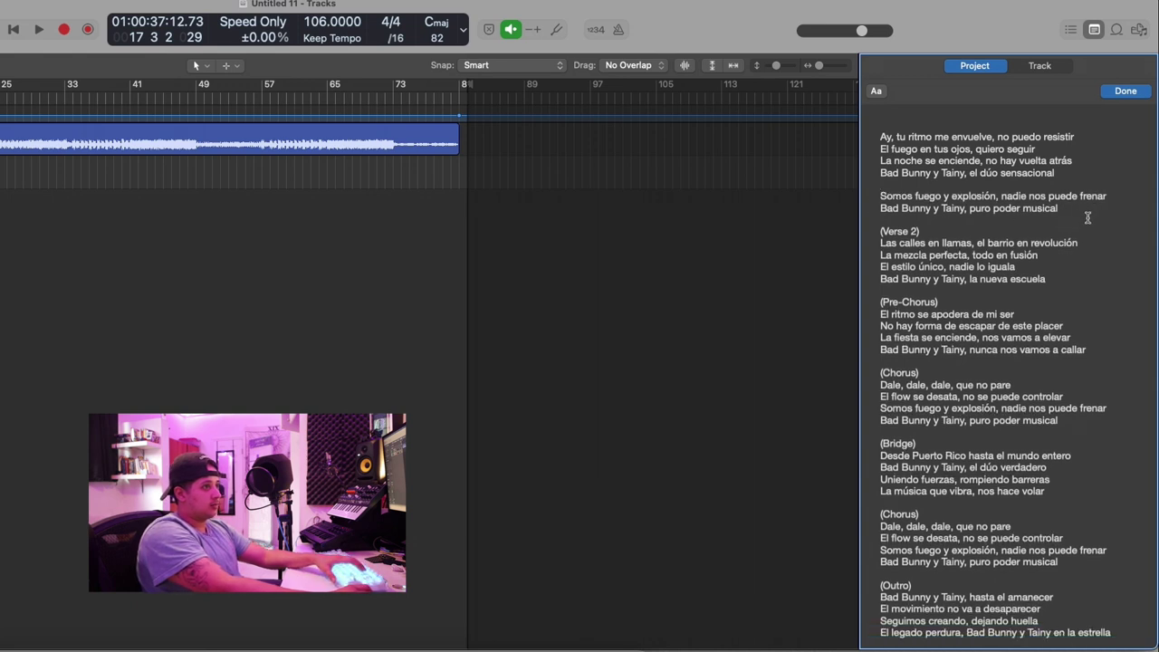
Delete the first chorus's remaining lines, "Bad Bunny y Tainy, puro poder musical" and "Somos fuego y explosión, nadie nos puede frenar".
left_click_drag(1079, 208, 875, 210)
key("BackSpace")
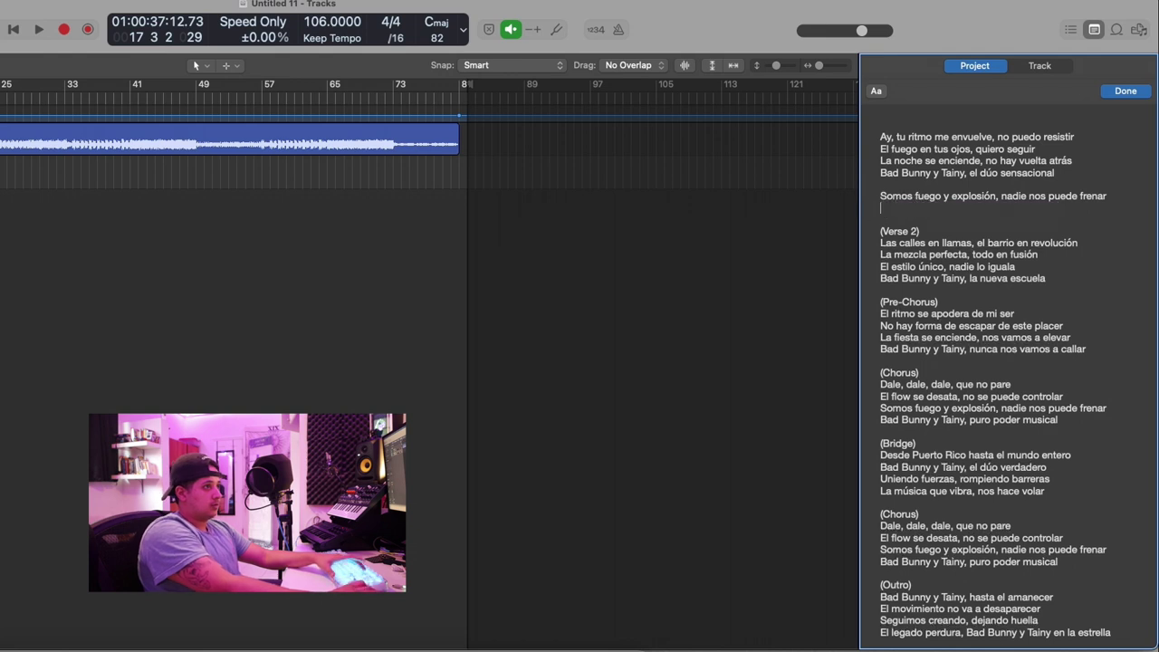
triple_click(917, 196)
key("BackSpace")
key("BackSpace")
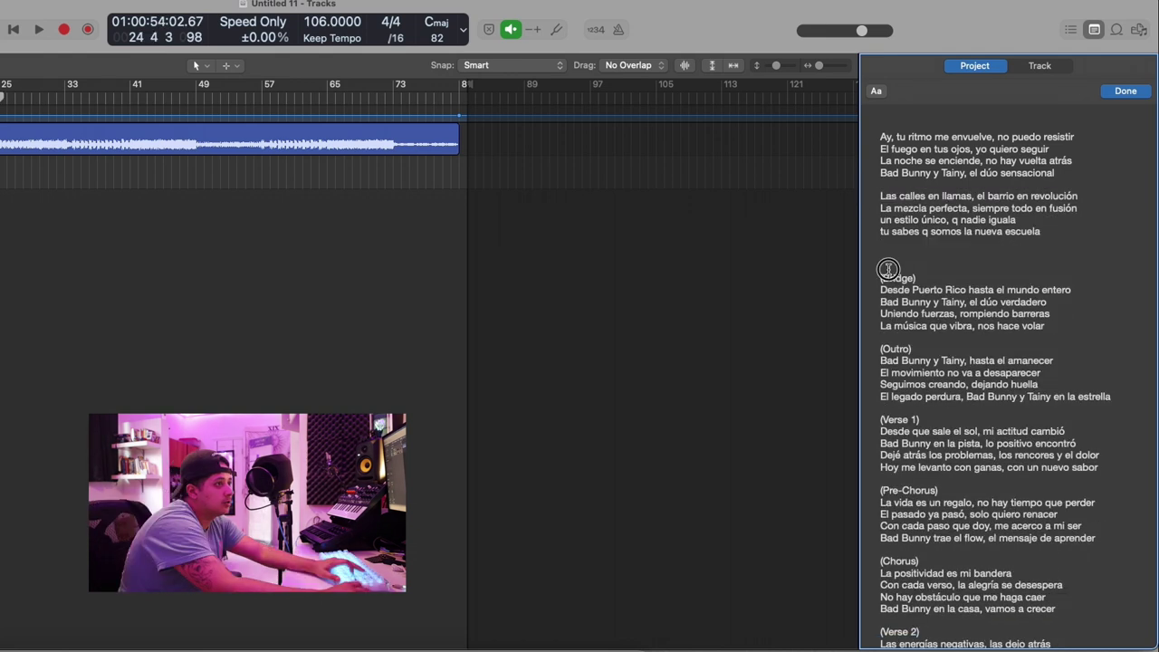
Delete the "(Bridge)" heading and the bridge's last two lines from the notes.
mouse_move(888, 269)
left_mouse_down()
mouse_move(1076, 311)
mouse_move(879, 288)
left_mouse_up()
left_click(1056, 326)
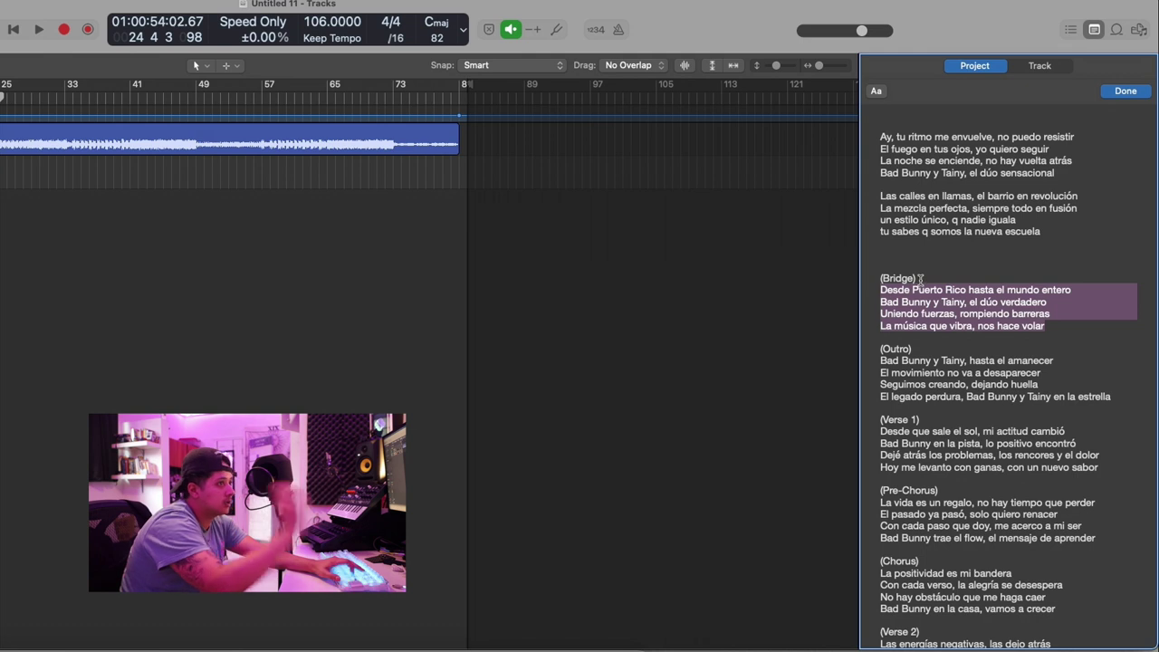
left_click_drag(922, 279, 872, 280)
key("BackSpace")
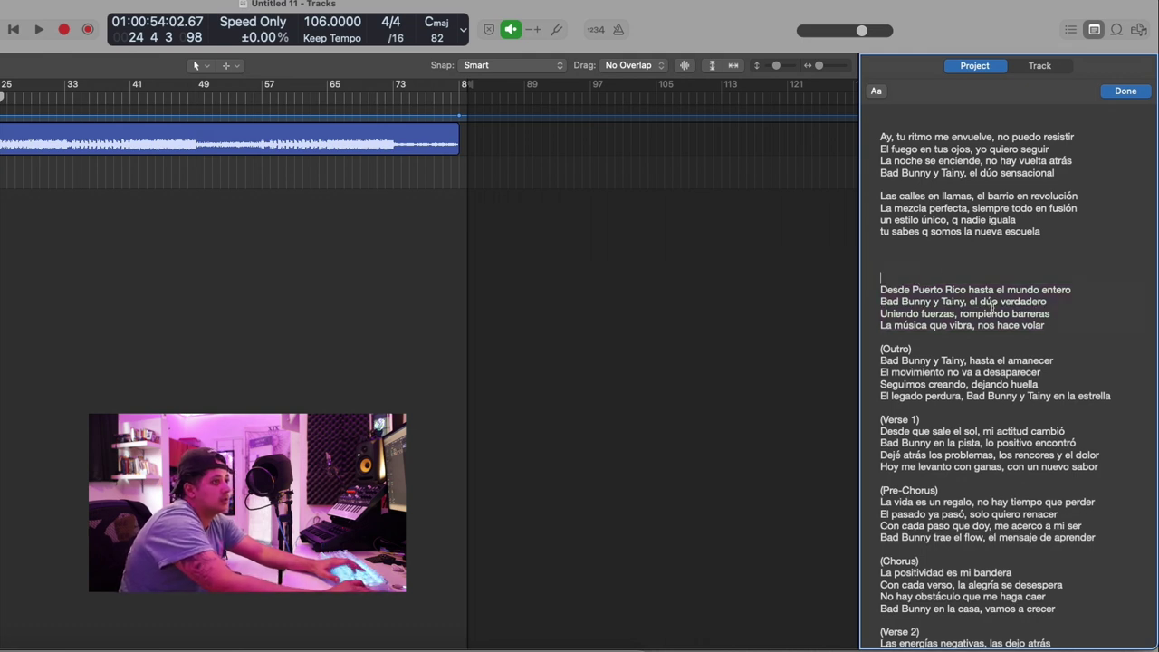
left_click_drag(1054, 327, 878, 313)
key("BackSpace")
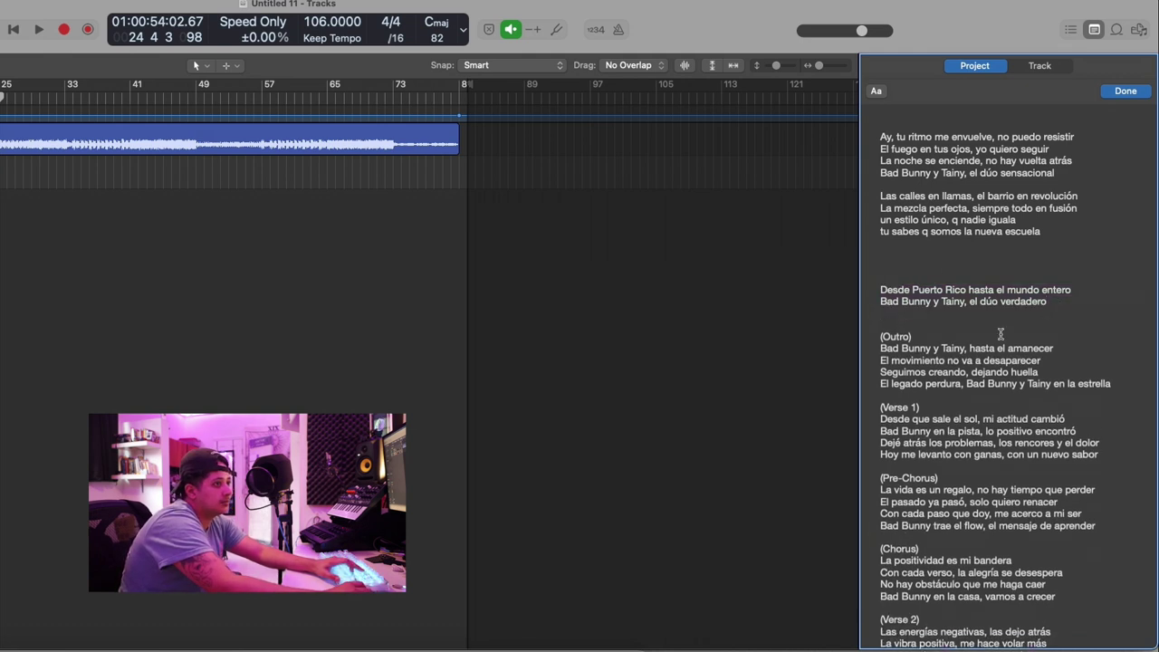
Delete the "(Outro)" heading and its first line, joining the remaining outro lines directly to the shortened bridge.
left_click_drag(1061, 350, 1056, 326)
key("BackSpace")
key("BackSpace")
key("BackSpace")
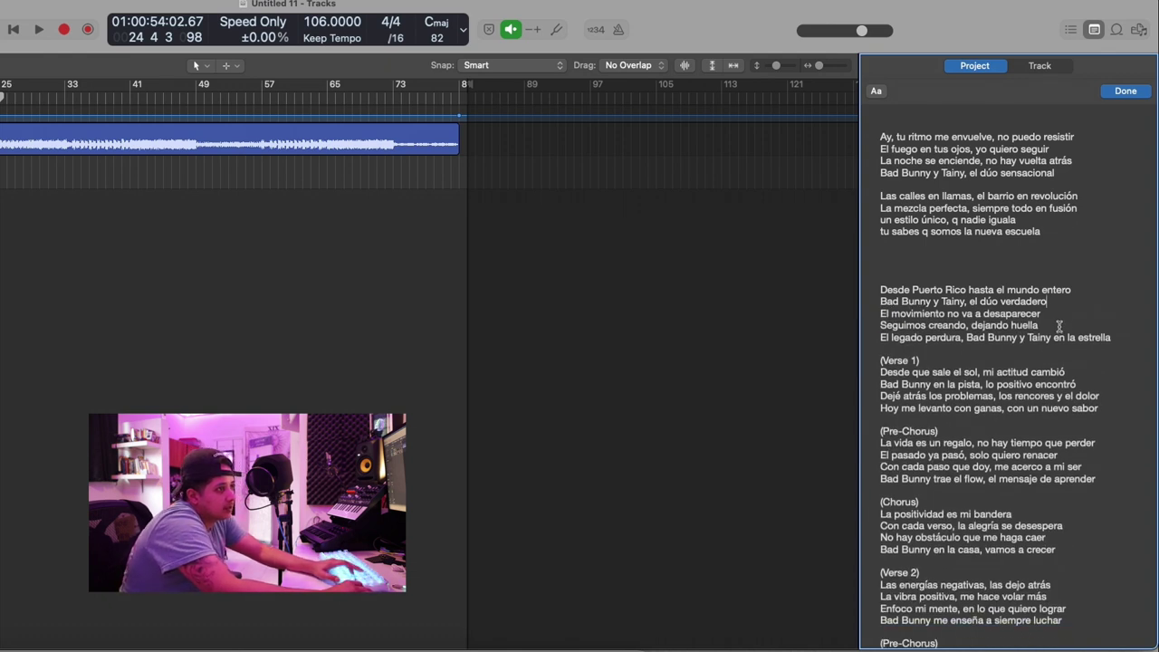
key("Return")
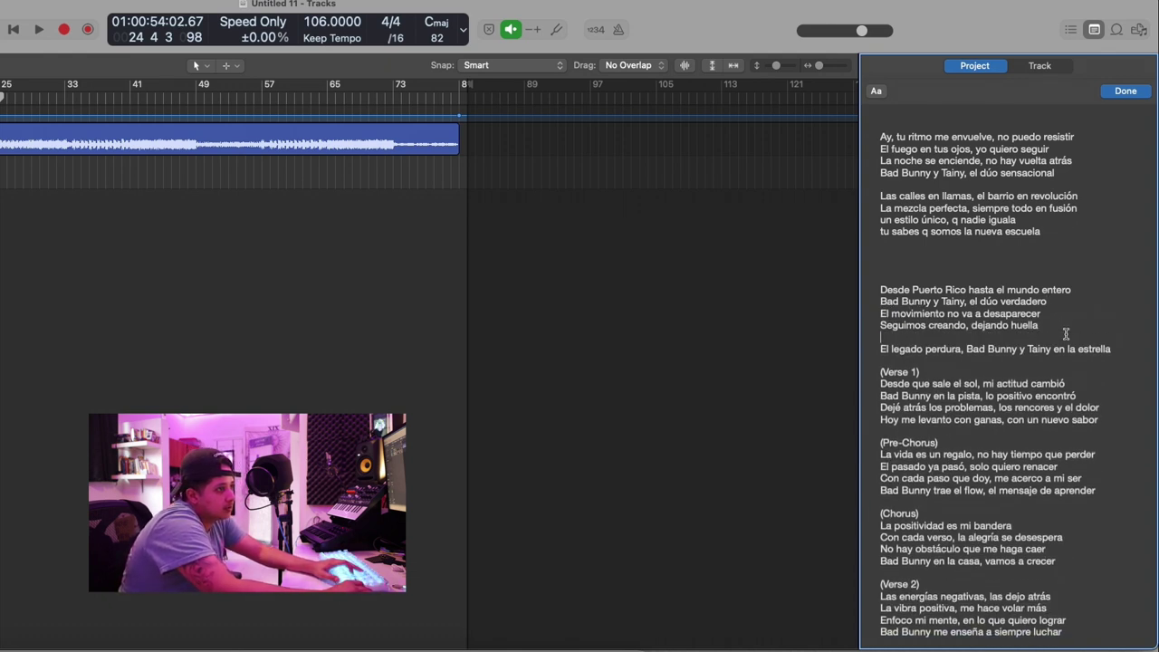
key("BackSpace")
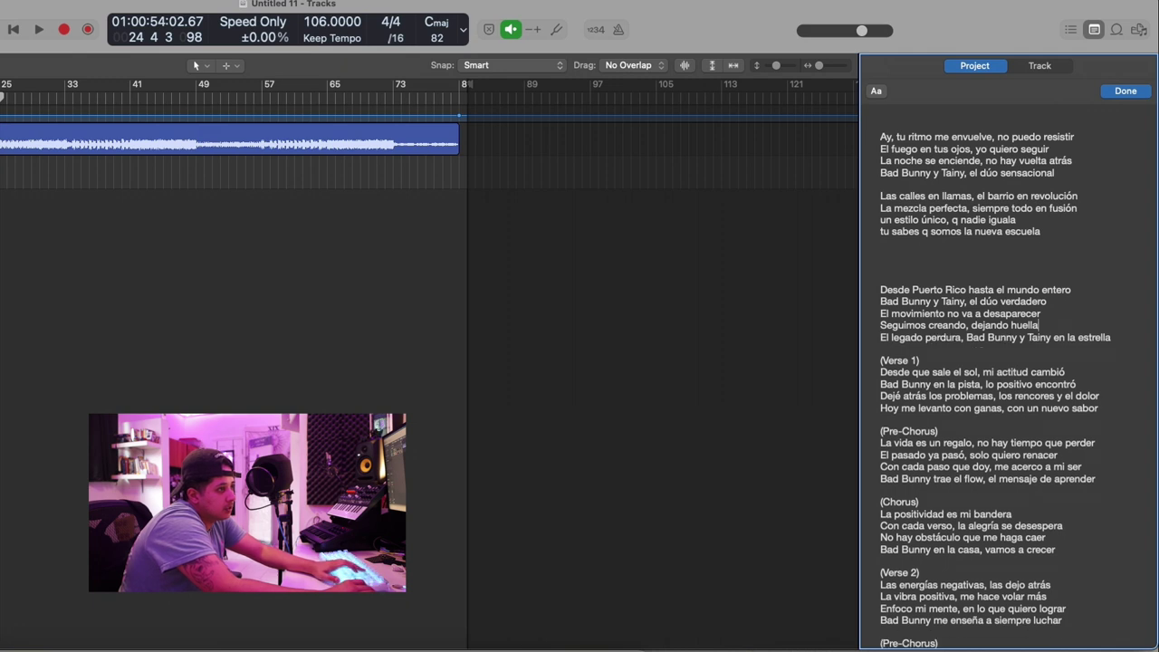
Rewrite the line "El legado perdura, Bad Bunny y Tainy en la estrella" as "desde q naci sube q era estrella".
left_click_drag(881, 338, 1089, 348)
type("desde q ncac")
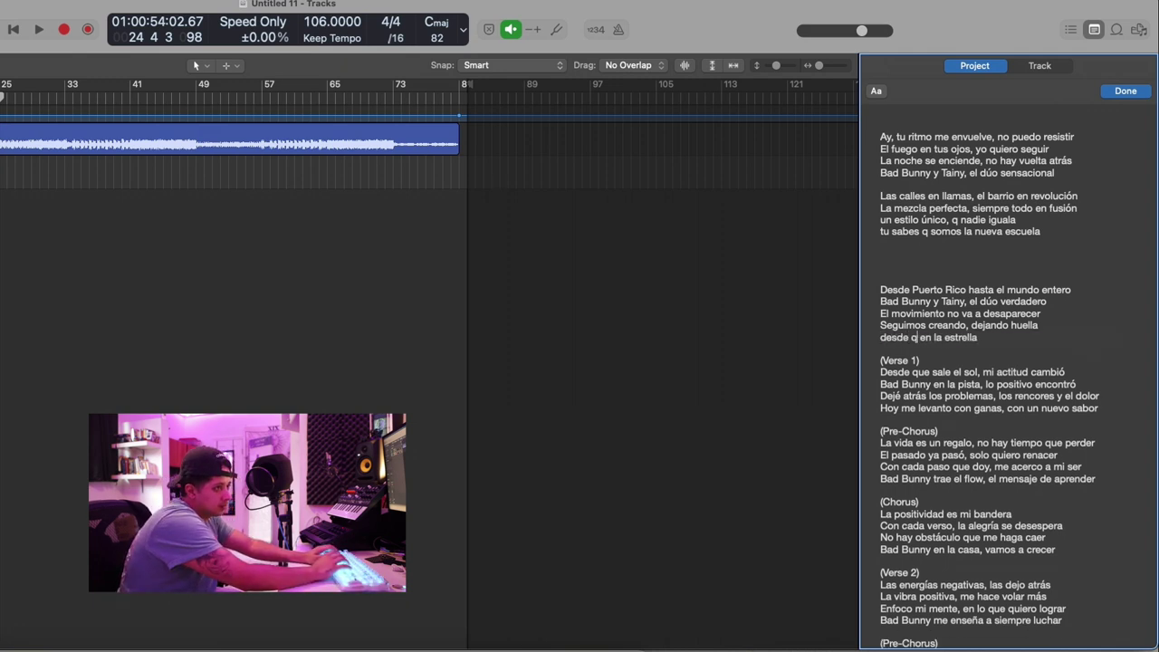
key("BackSpace")
key("BackSpace")
key("BackSpace")
type("aci sube ")
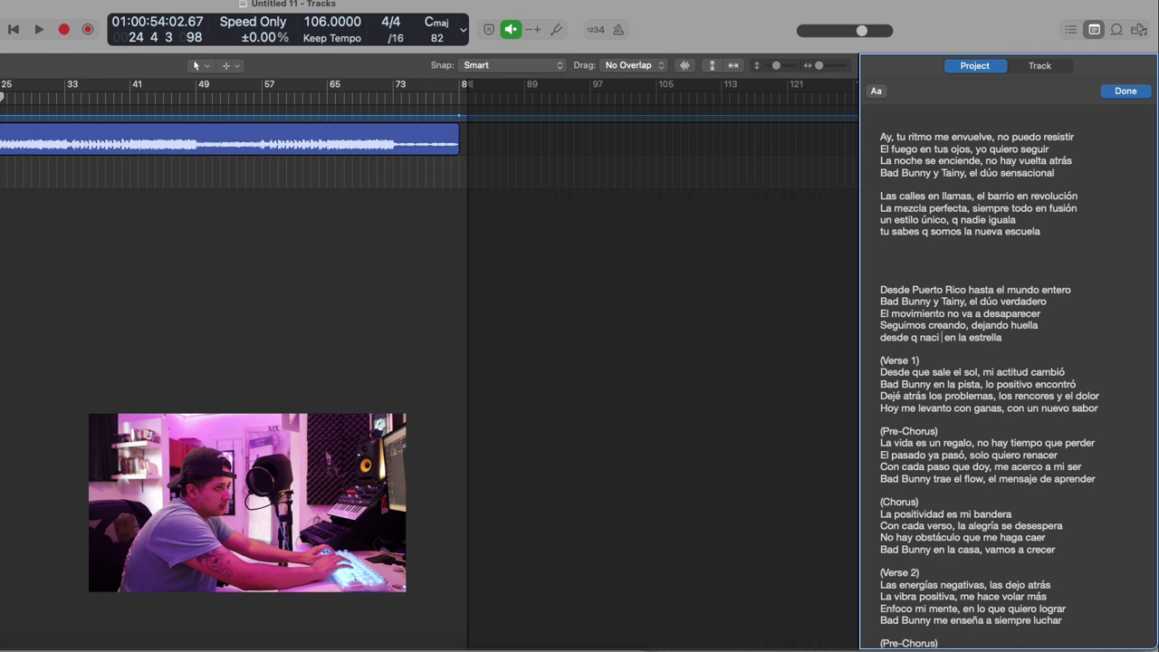
type("q era")
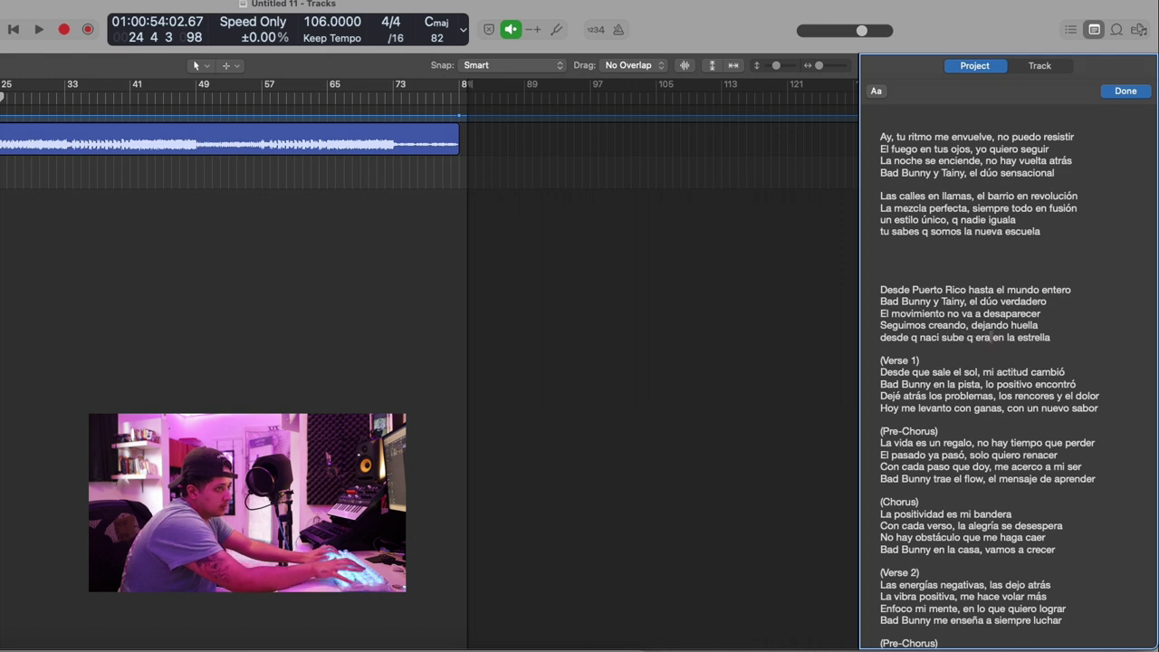
key("BackSpace")
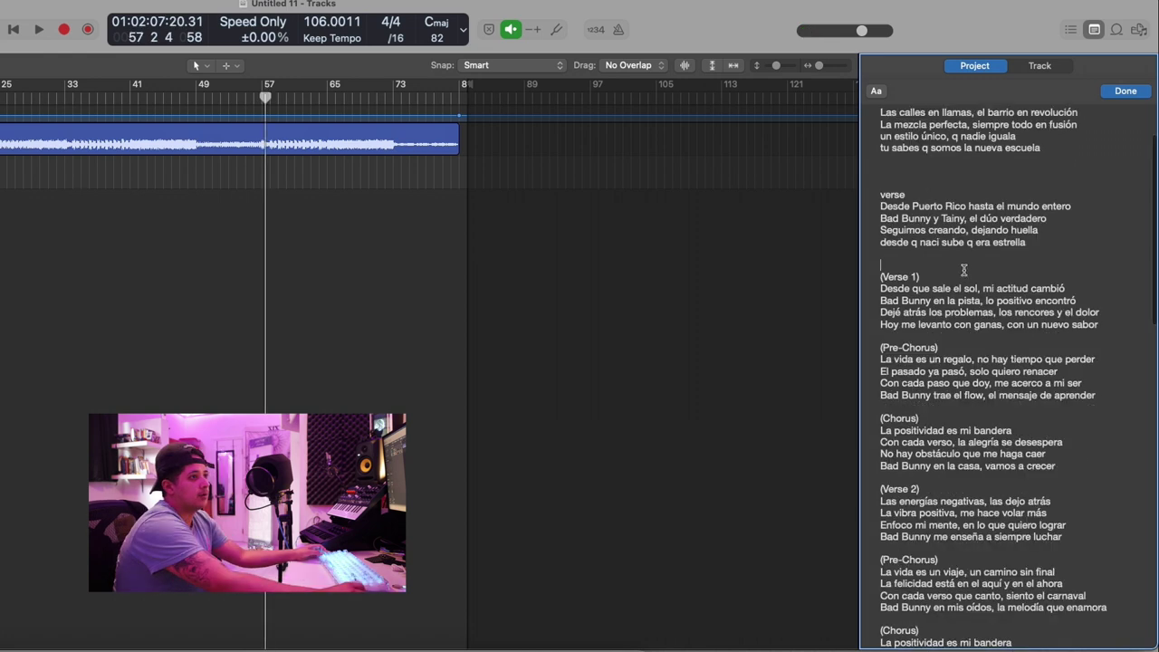
Delete the first chorus's opening lines, "La positividad es mi bandera" and "Con cada verso, la alegría se desespera".
left_click_drag(965, 269, 1035, 614)
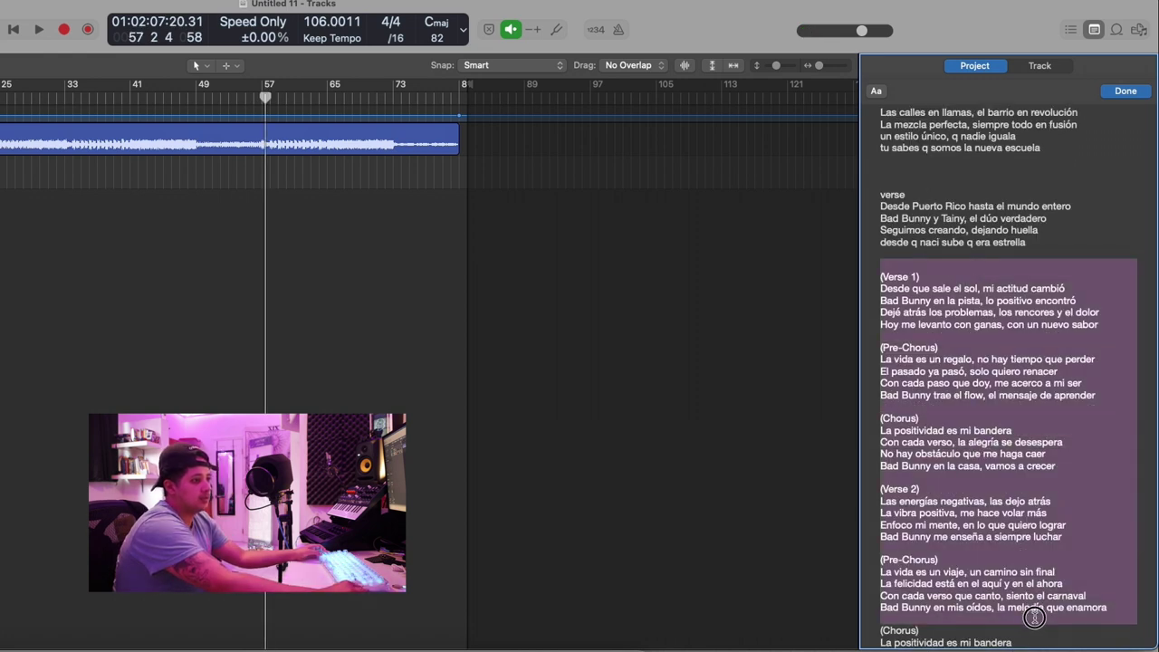
scroll(1039, 525, "down", 2)
left_click(1001, 421)
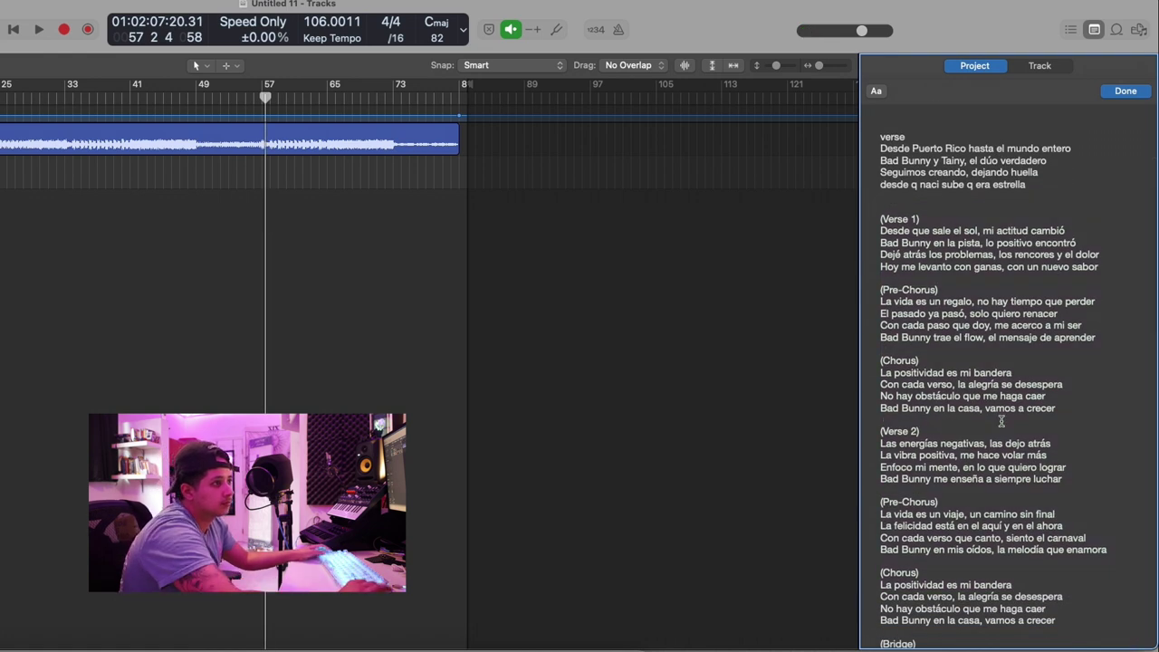
scroll(967, 389, "up", 2)
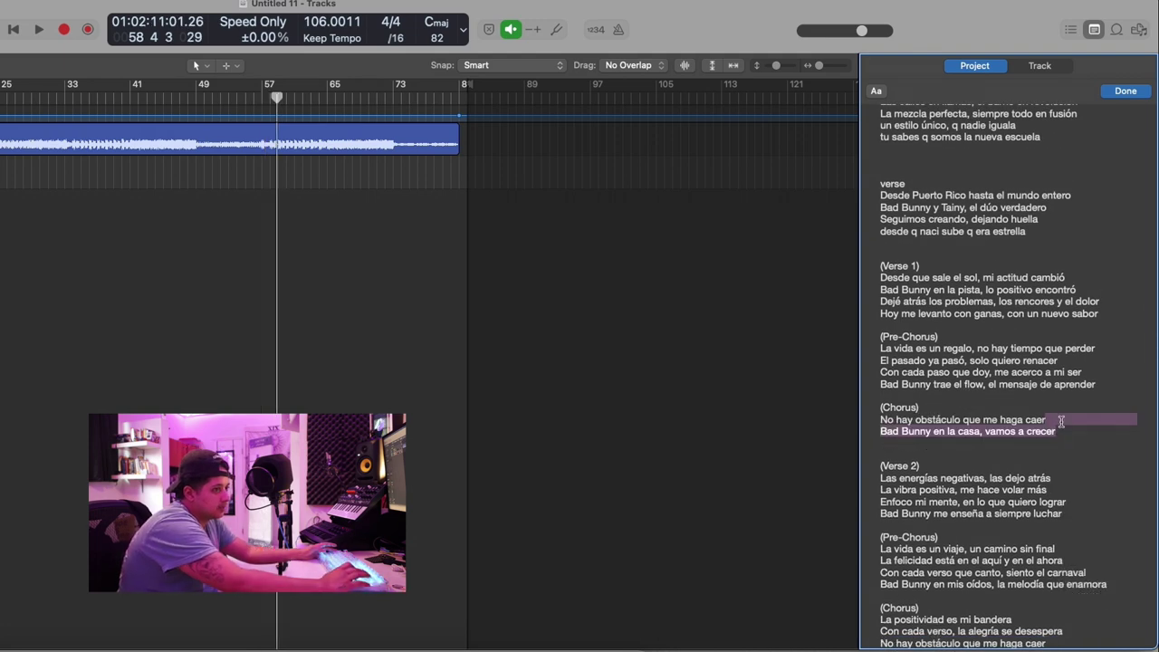
Rewrite the chorus line "Bad Bunny en la casa, vamos a crecer" as "siempre enfocao, vamos a crecer".
left_click(1005, 431)
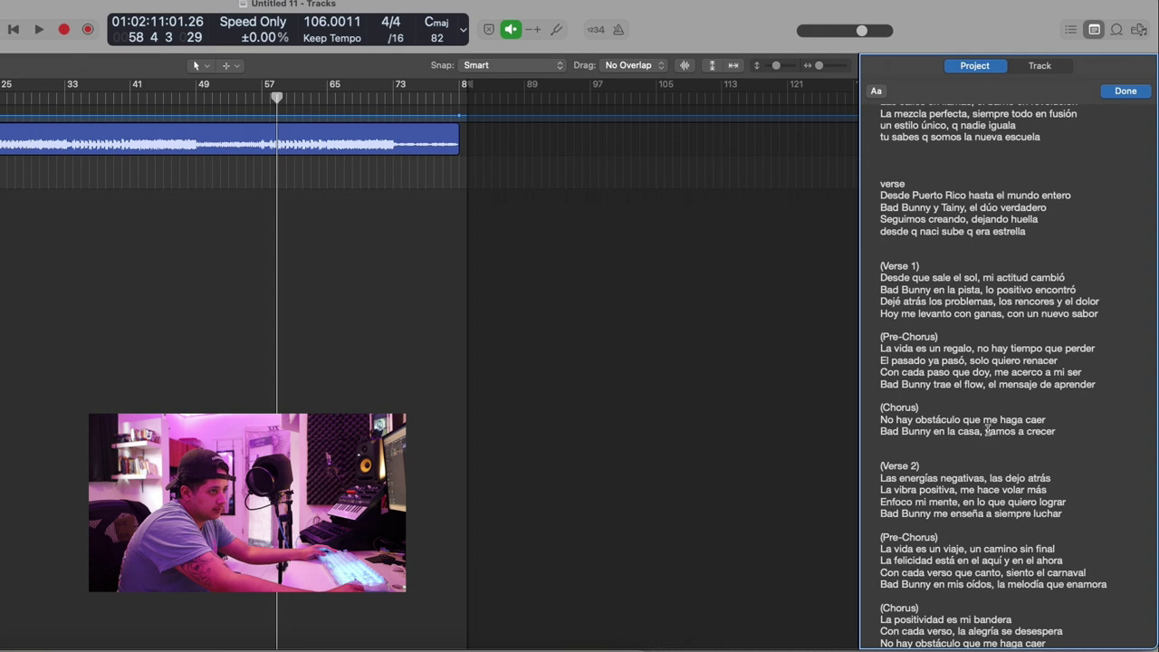
left_click_drag(984, 432, 879, 429)
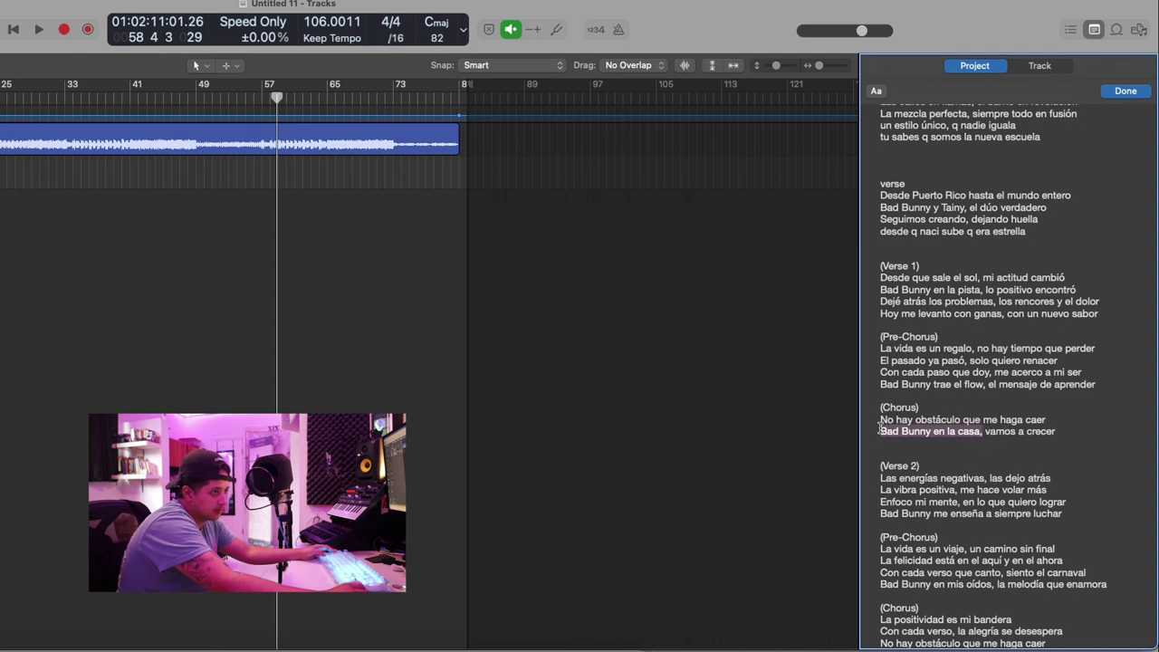
type("siempre e")
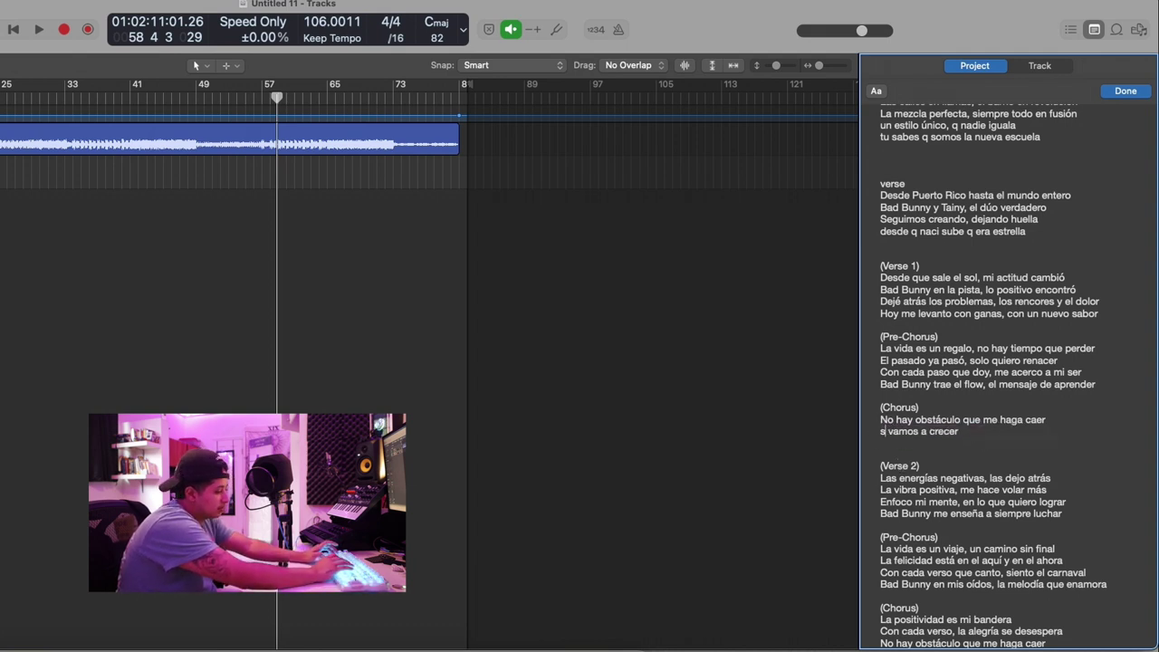
type("nfoca")
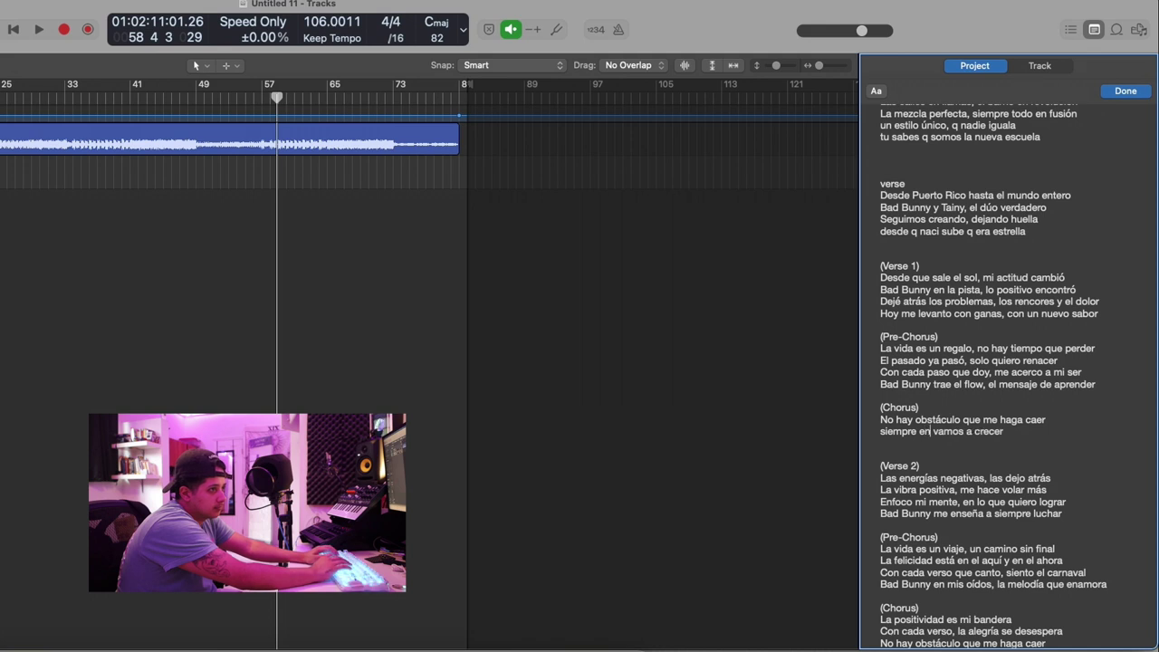
type("d")
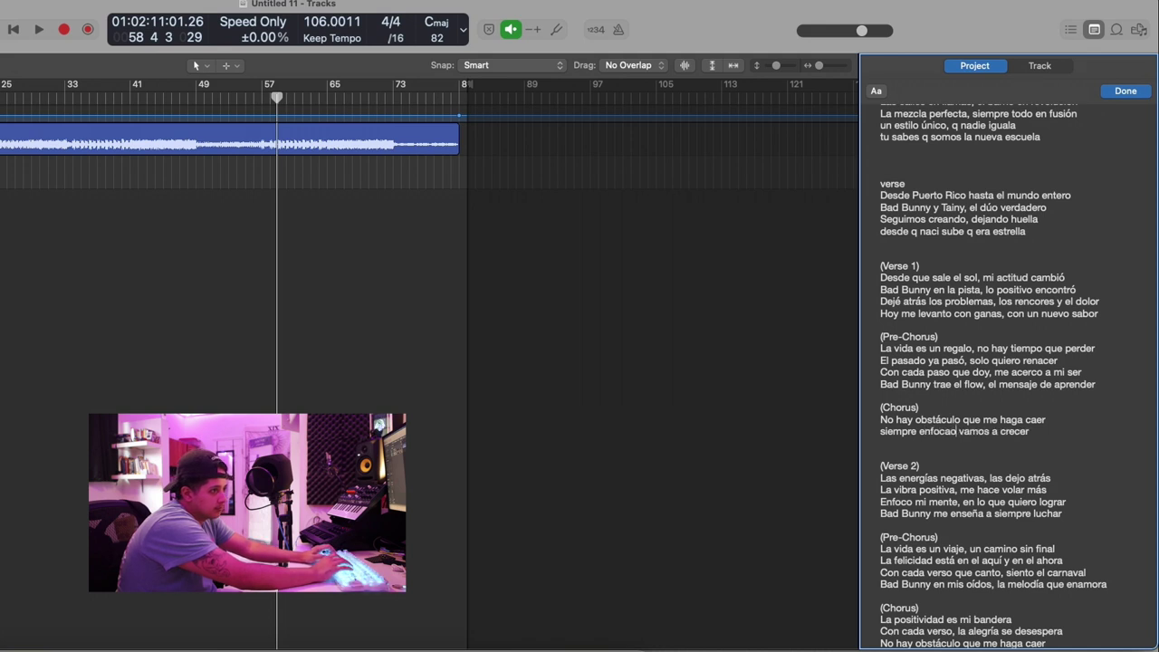
type(",")
Replace the "(Verse 2)" heading and that verse's first three lines with "mis fans y mis haters me lo hacen lograr" directly under the chorus.
mouse_move(1060, 455)
left_mouse_down()
mouse_move(1060, 479)
mouse_move(1053, 436)
left_mouse_up()
left_click(1061, 479)
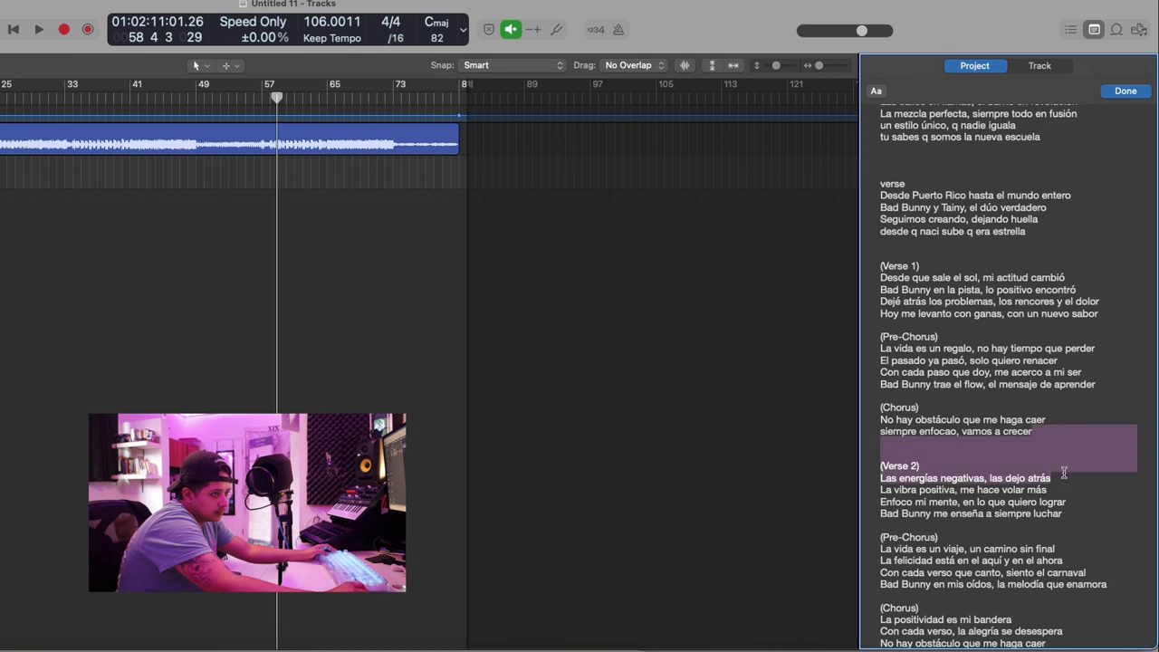
left_click_drag(1058, 493, 904, 445)
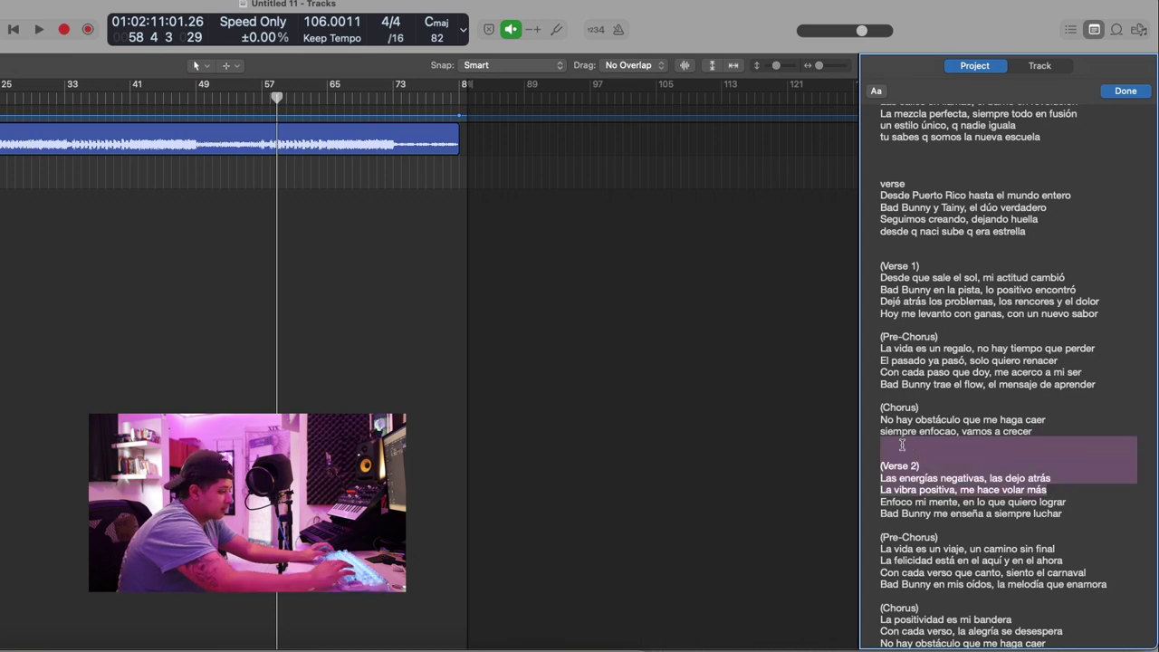
type("los haters me hacen")
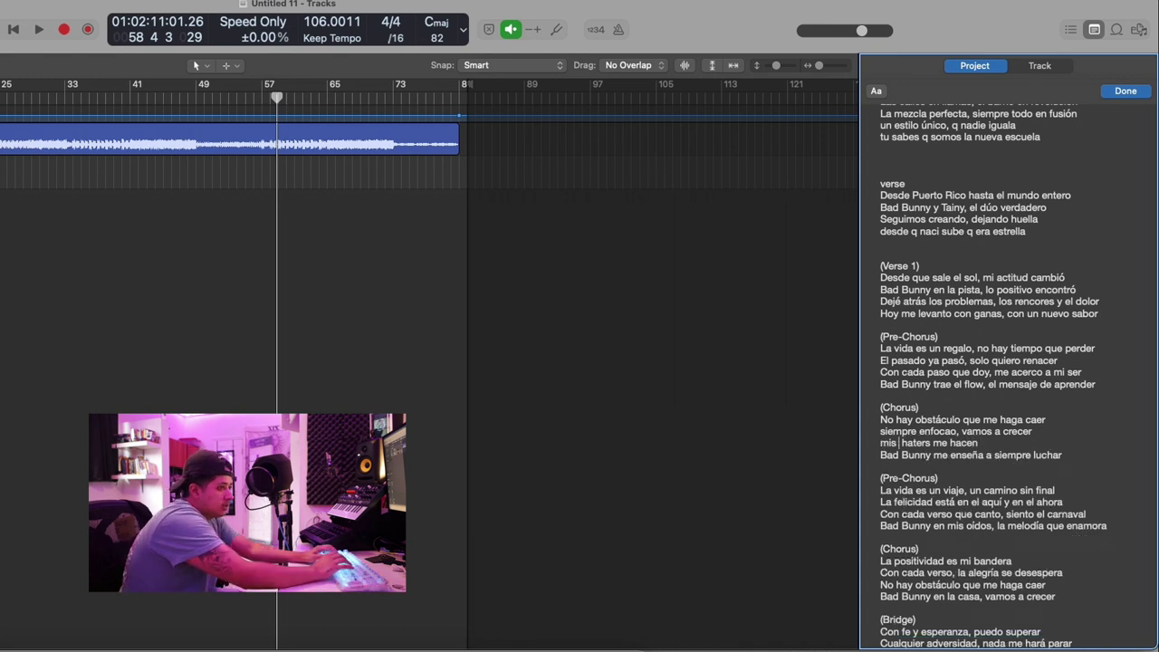
type("fans y mis")
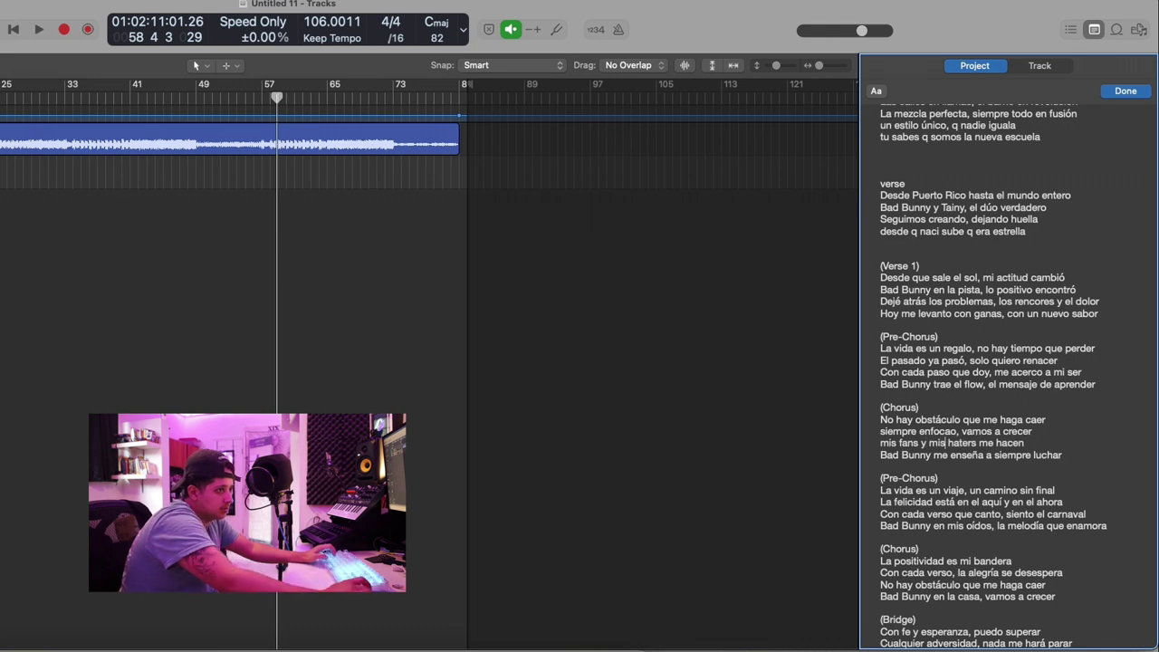
left_click(994, 442)
type("lo hacen ")
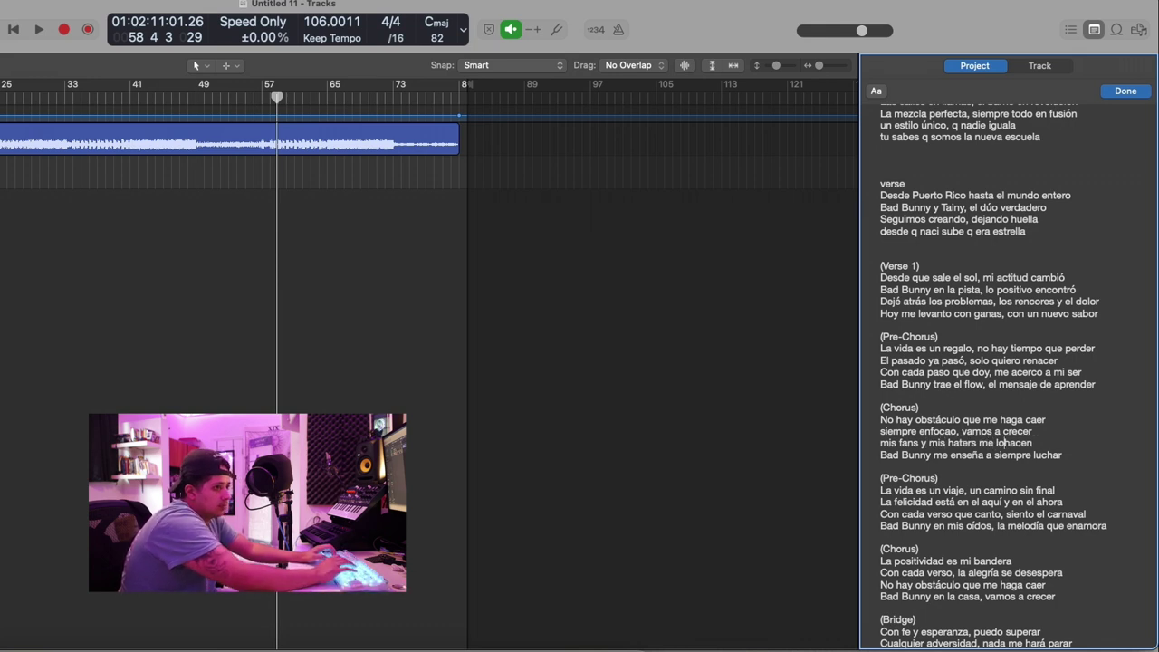
type("lograr")
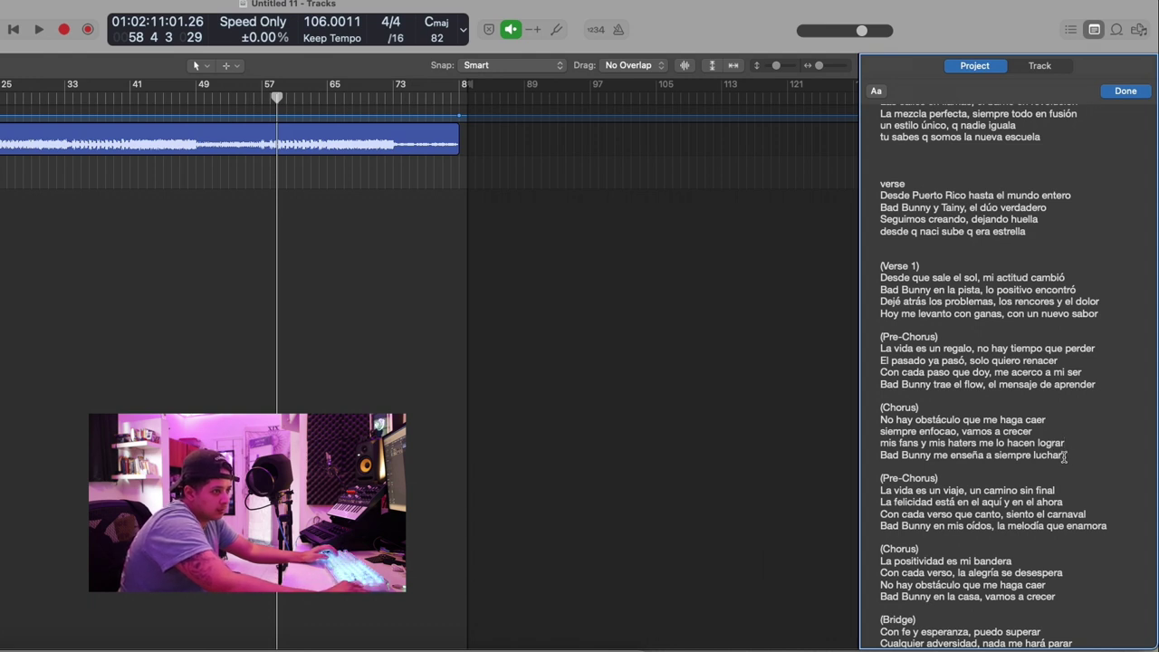
Delete "Bad Bunny me enseña a siempre luchar" and add "mi ma me enseno siempre a luchar" above the fans and haters line.
left_click_drag(1066, 455, 881, 455)
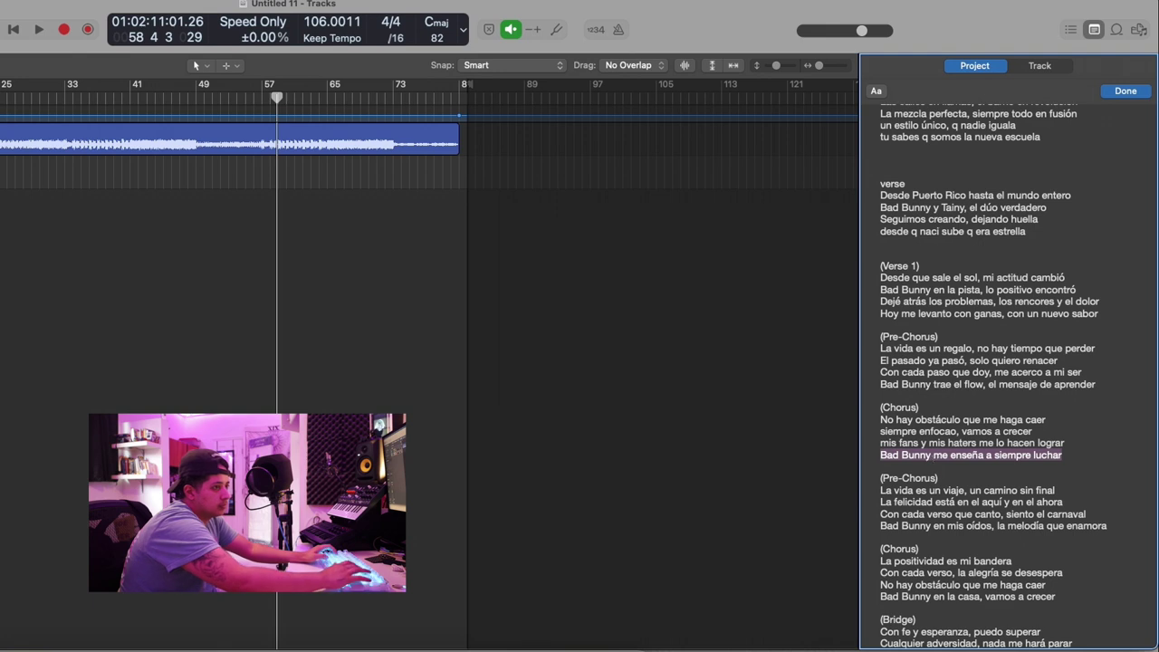
key("BackSpace")
key("BackSpace")
key("Return")
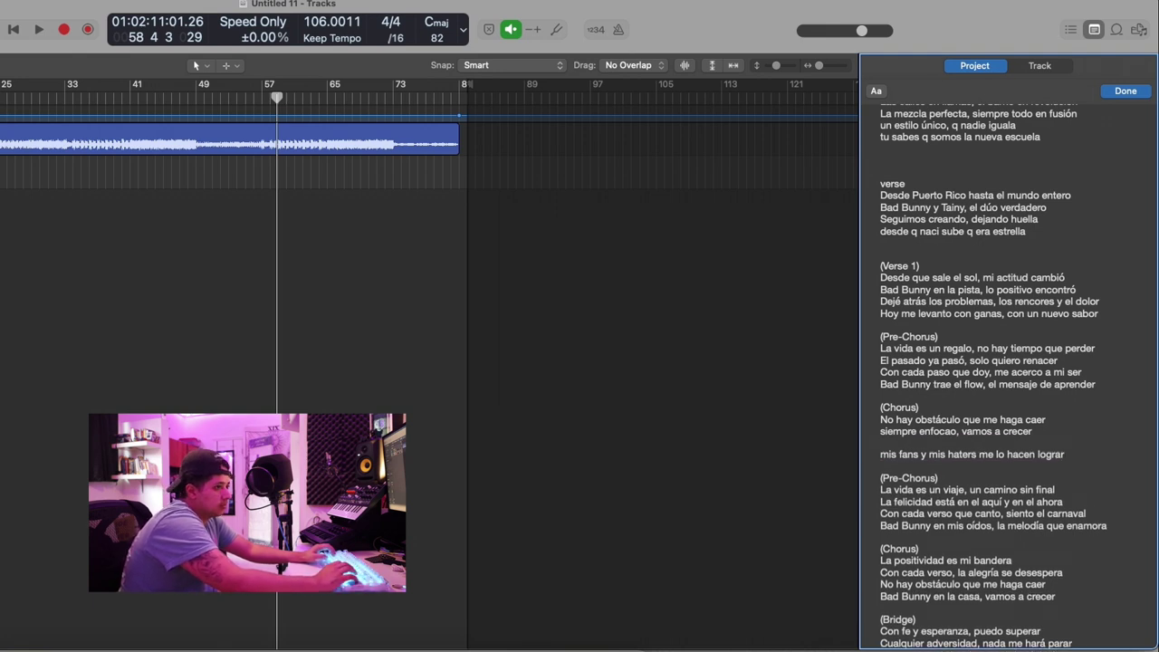
key("super+z")
key("super+z")
key("super+shift+z")
key("super+shift+z")
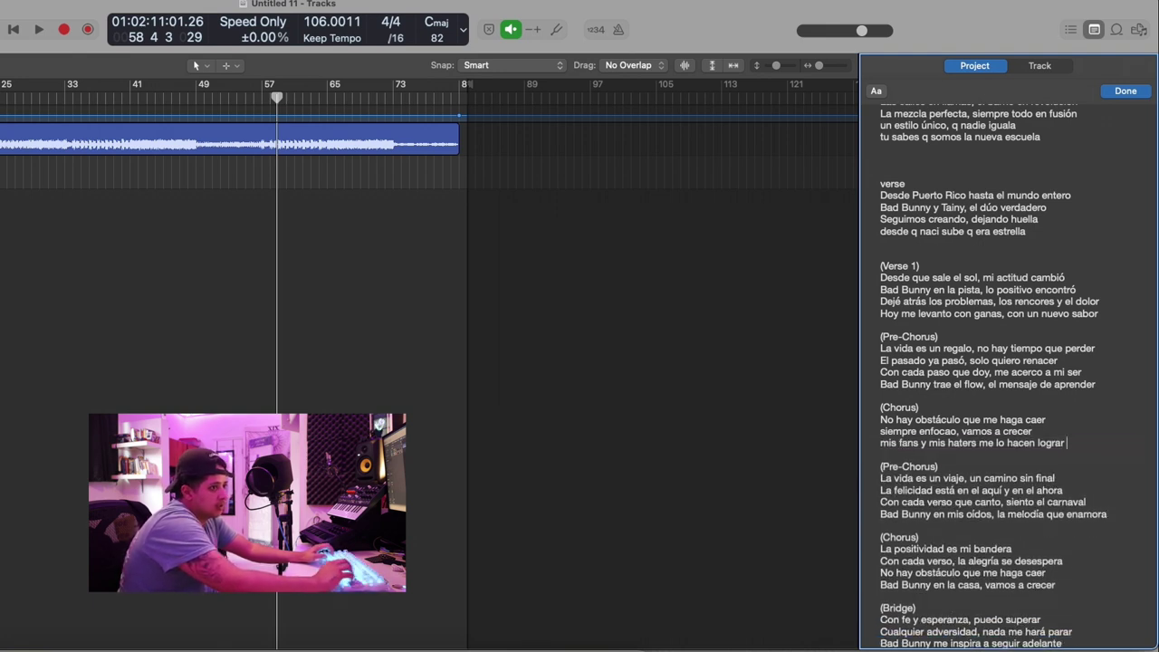
type("mi ma m")
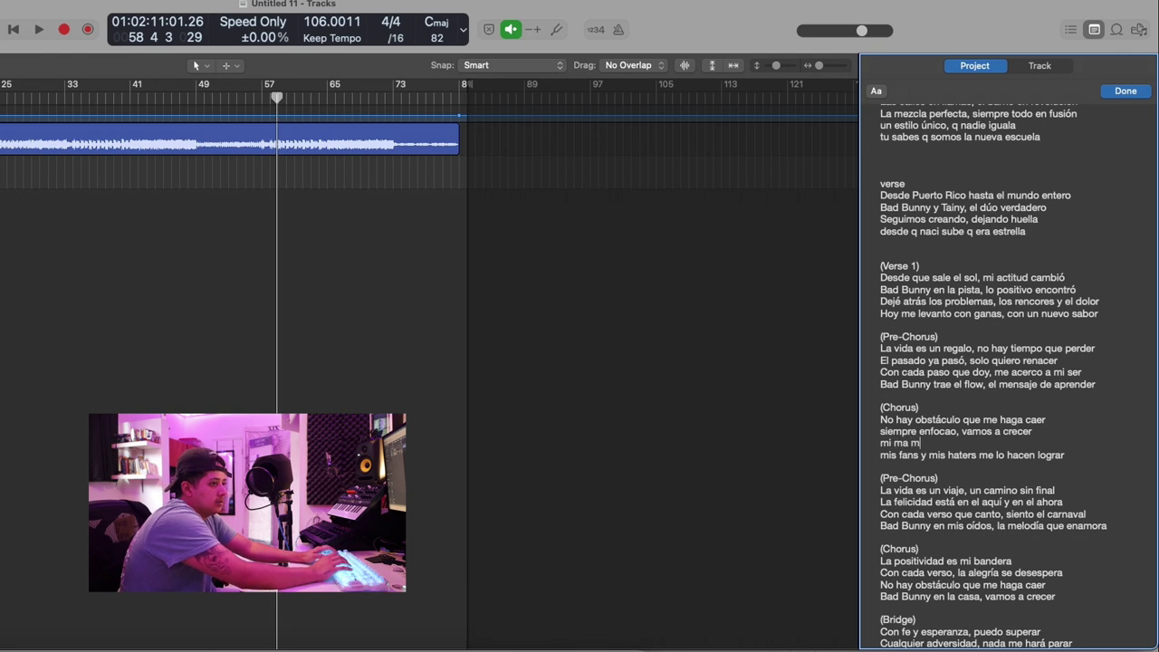
type("e enseno siempre a luchar")
Delete the repeated pre-chorus and chorus below the edited chorus, and replace its first line with "Nada nos detiene, vamos a conquistar".
left_click_drag(958, 469, 1065, 550)
key("BackSpace")
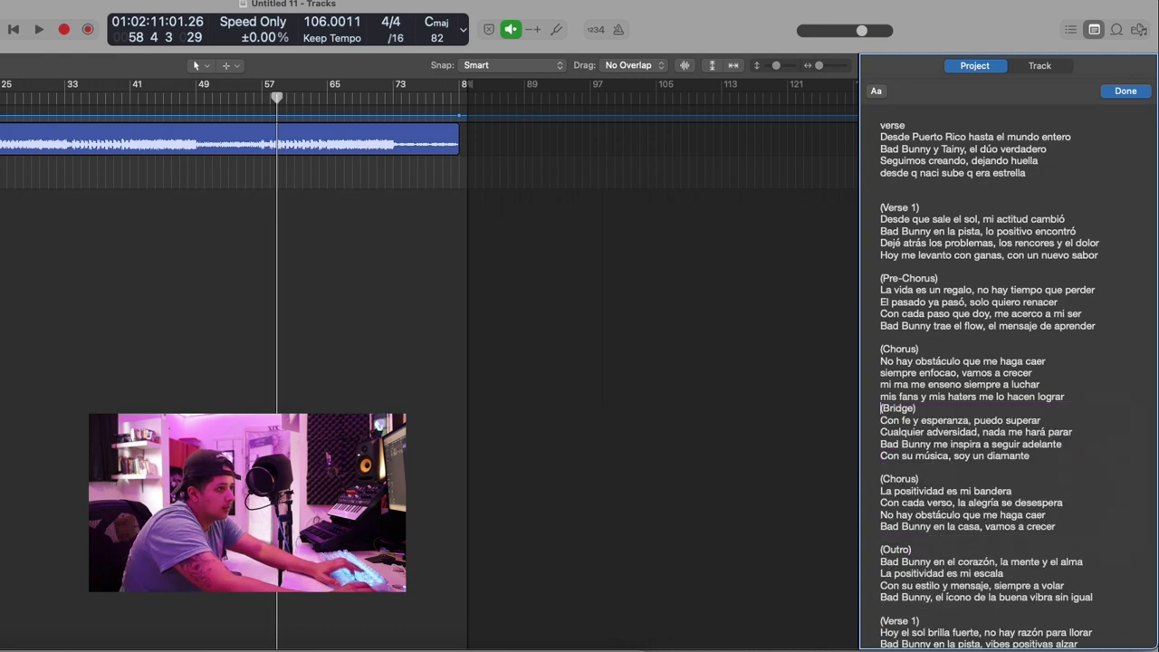
left_click_drag(1032, 308, 883, 296)
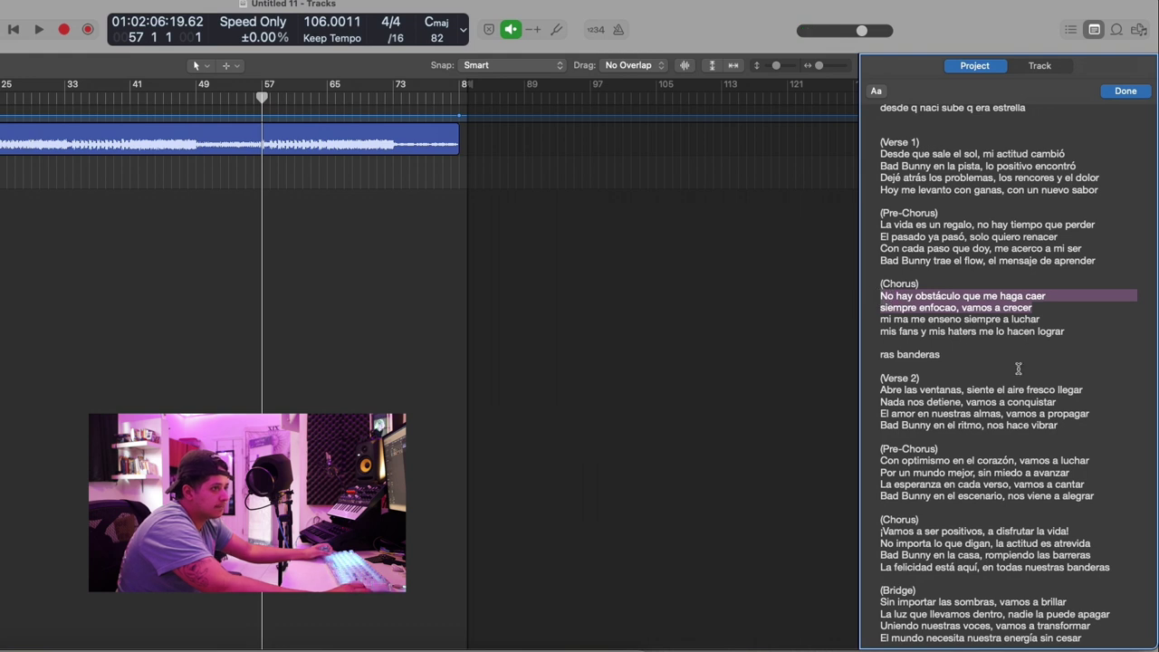
left_click_drag(1058, 402, 878, 298)
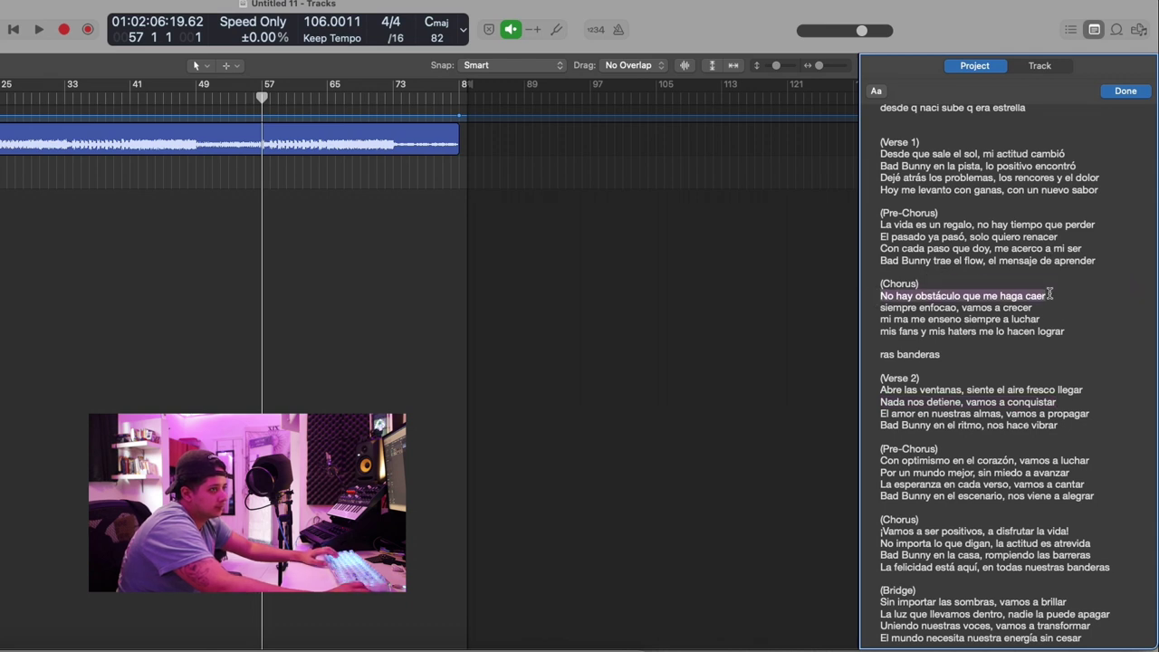
type("Nada nos detiene, vamos a conquistar")
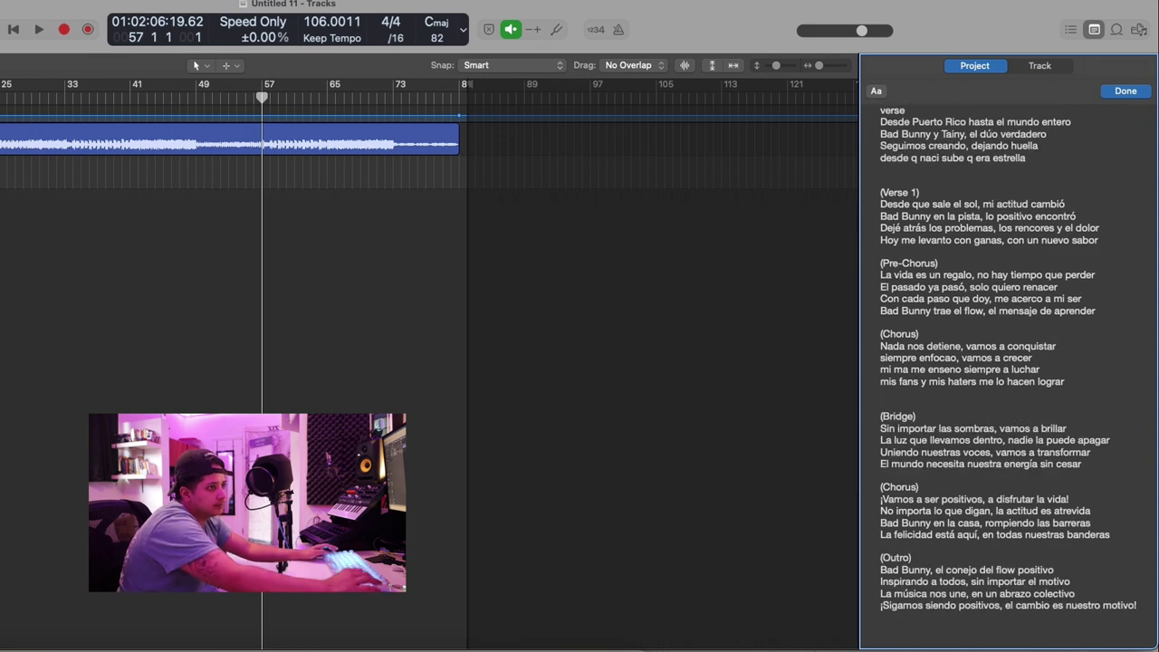
Move "Sin importar las sombras, vamos a brillar" from the bridge into the chorus, replacing its second line.
left_click_drag(1094, 425, 880, 430)
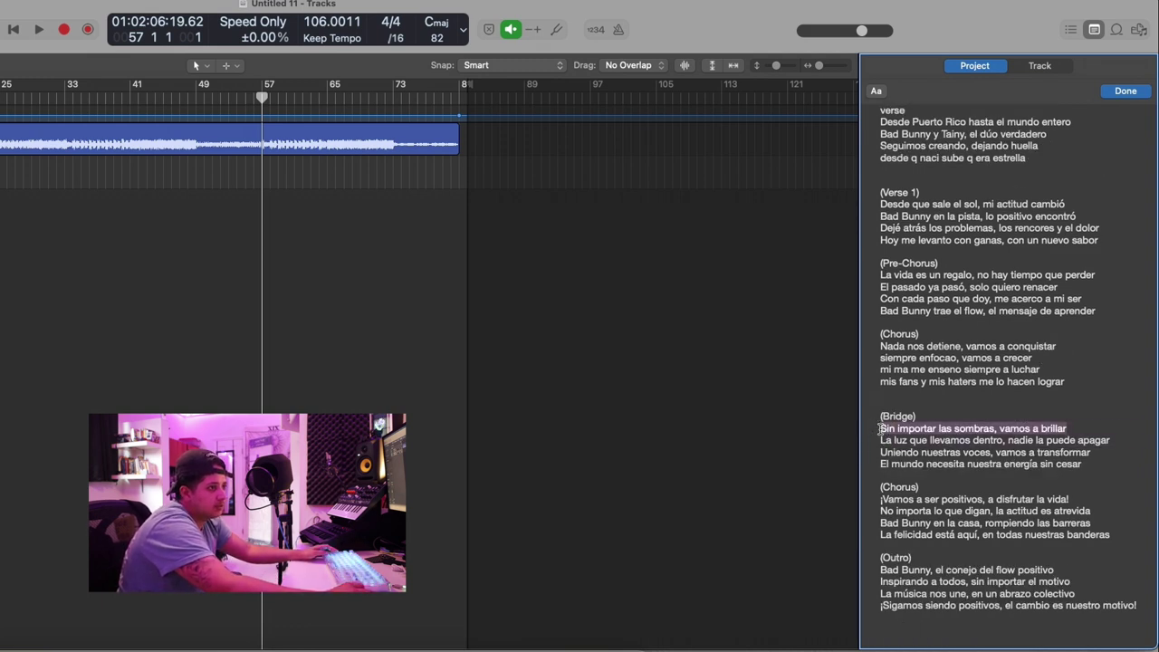
key("super+x")
left_click_drag(1044, 360, 874, 357)
key("super+v")
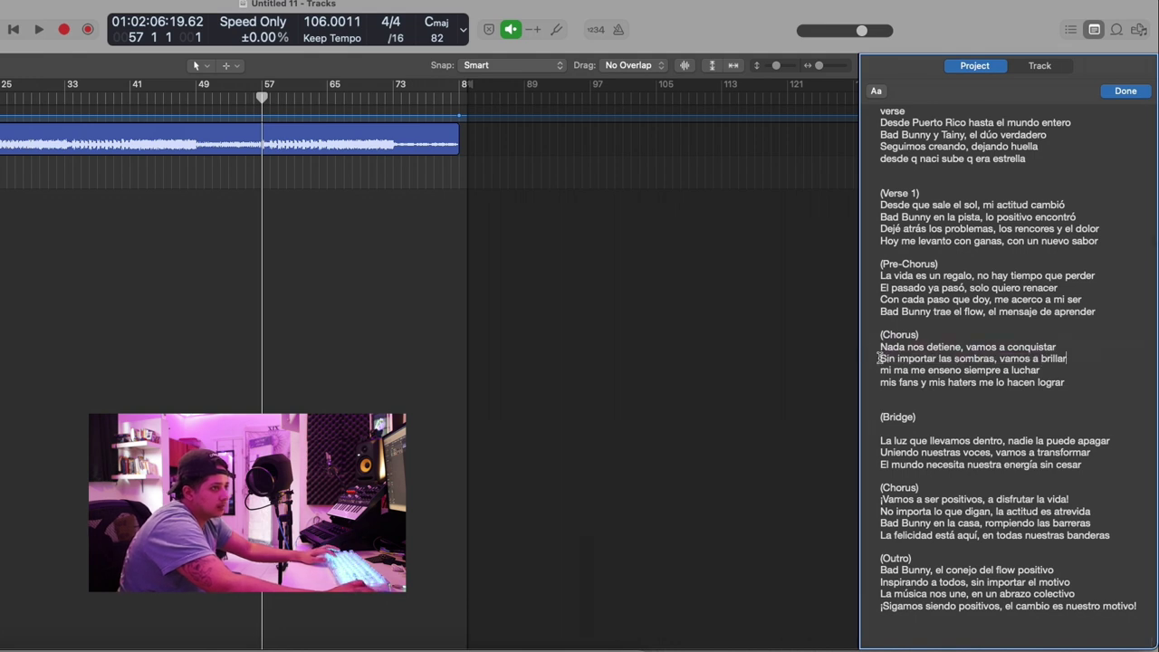
Delete all remaining lyrics below the edited chorus, from the "(Bridge)" heading to the end of the notes.
left_click(938, 407)
key("super+shift+Down")
key("BackSpace")
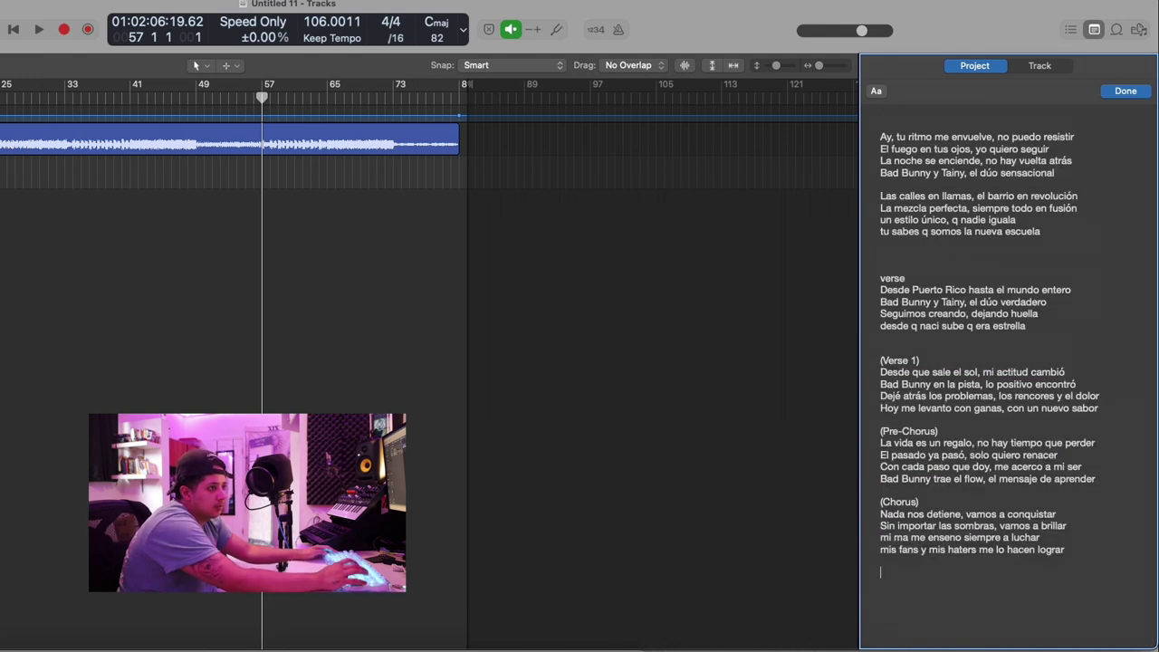
left_click(266, 97)
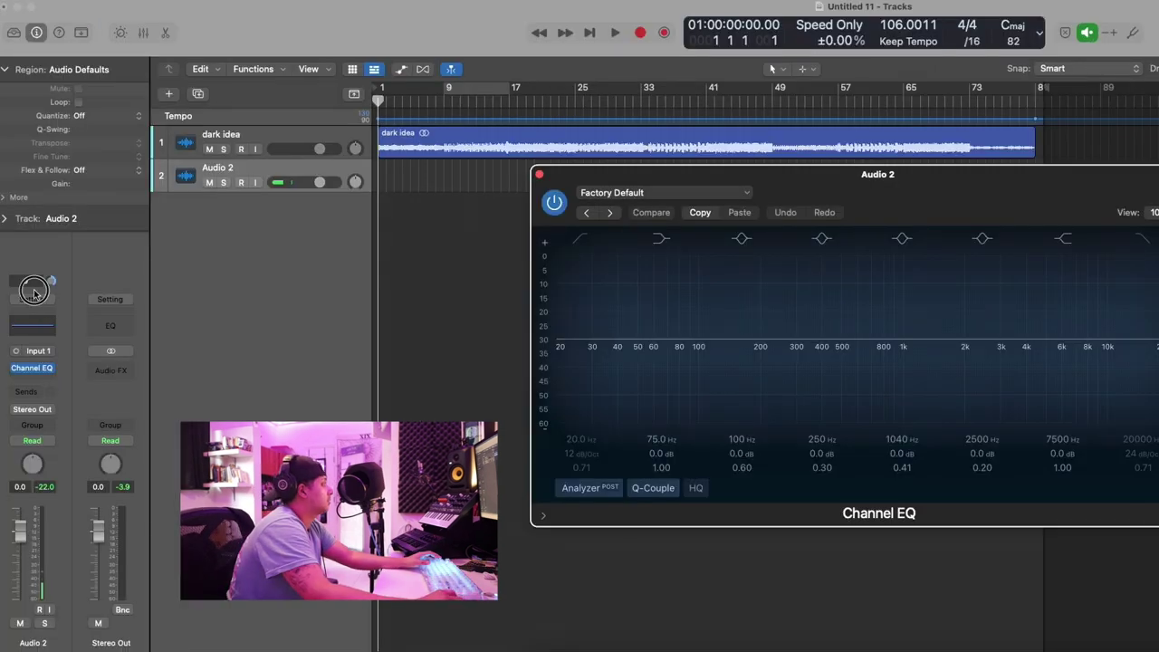
Load the "gen compressed" channel strip setting on the Audio 2 track and record a vocal take from the project's start.
left_click(37, 219)
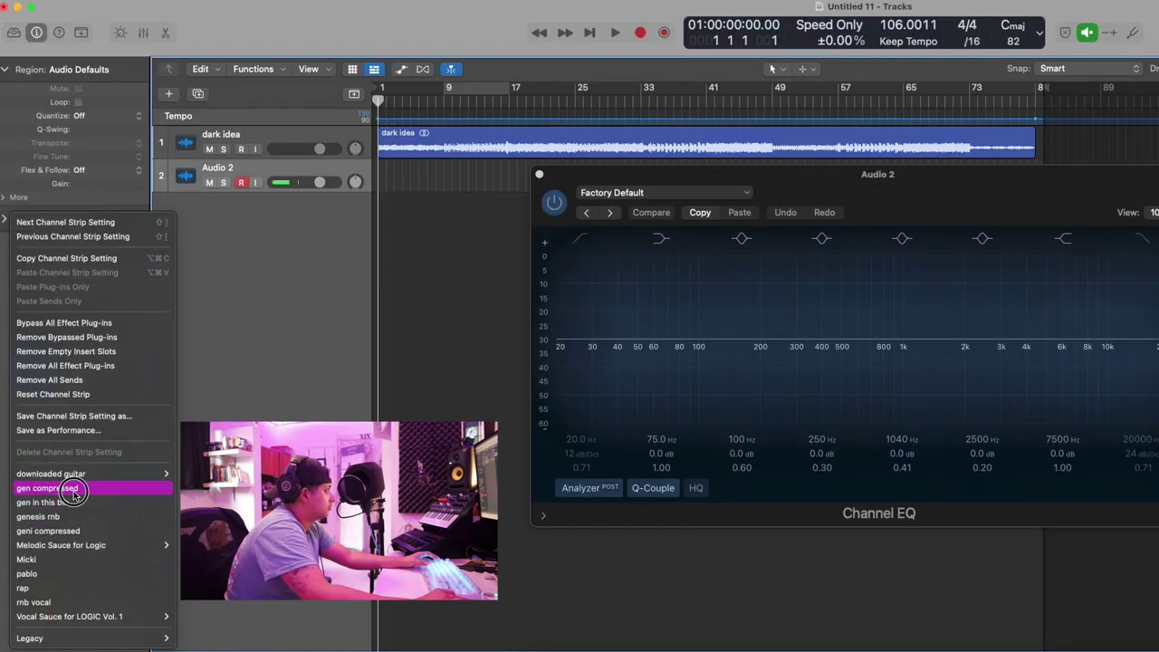
left_click(47, 488)
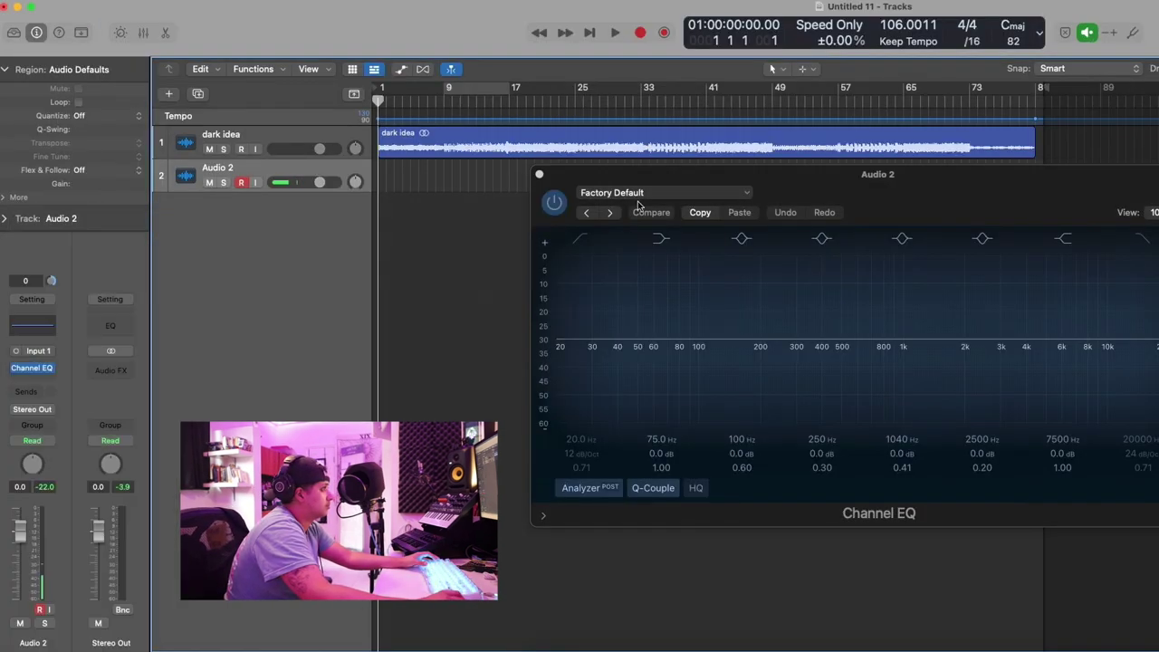
left_click(539, 175)
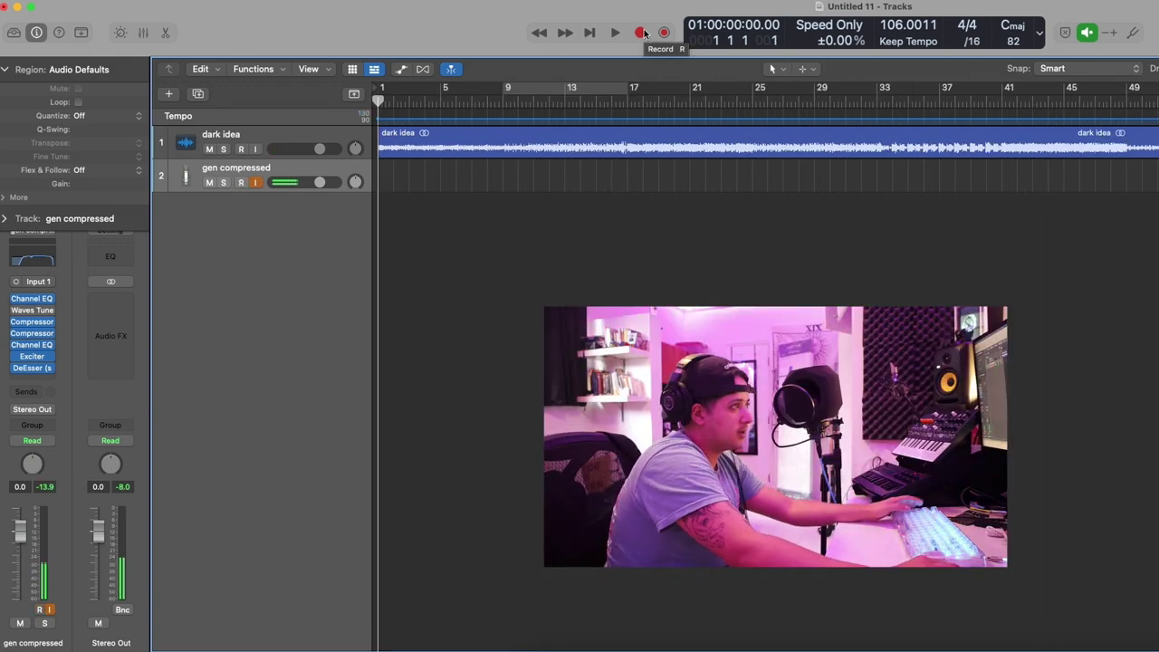
left_click(644, 33)
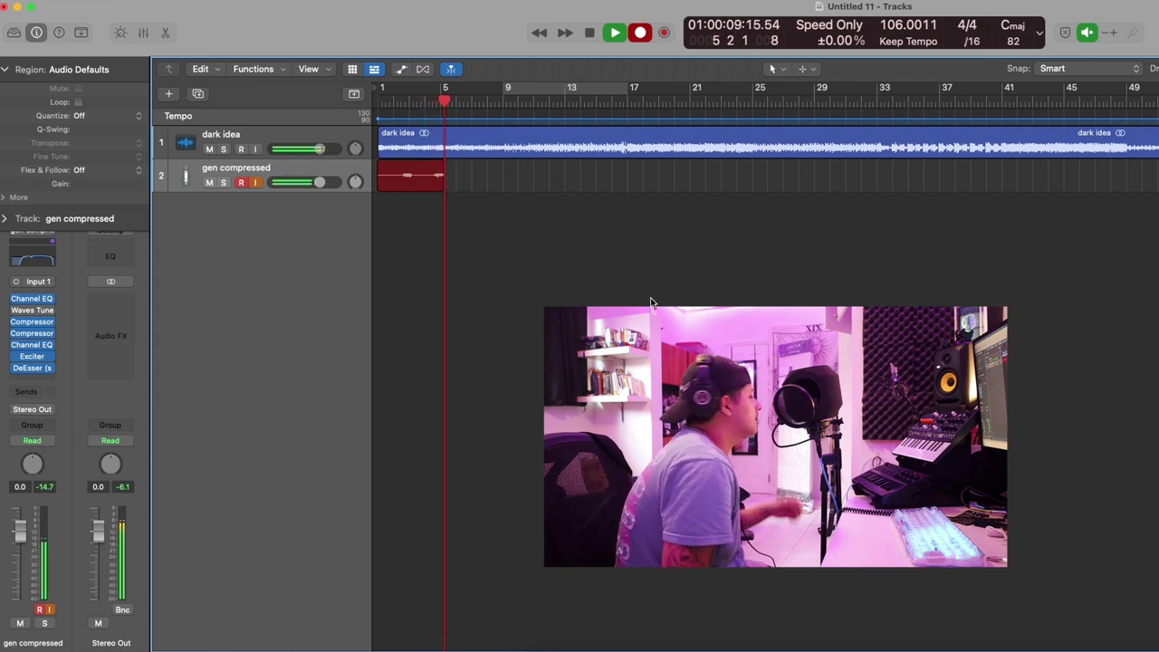
Switch to ChatGPT in the browser and submit the prompt "write a intro verse in the style of bad bunny about being the hardest rapper".
left_click(854, 649)
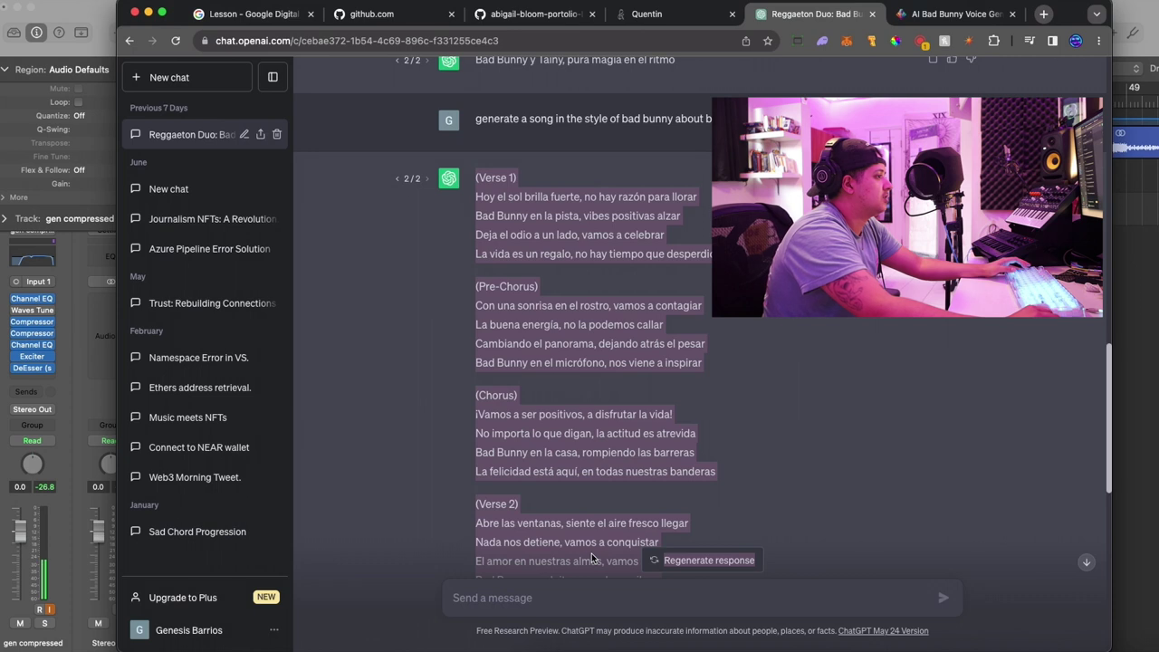
left_click(587, 598)
type("wr")
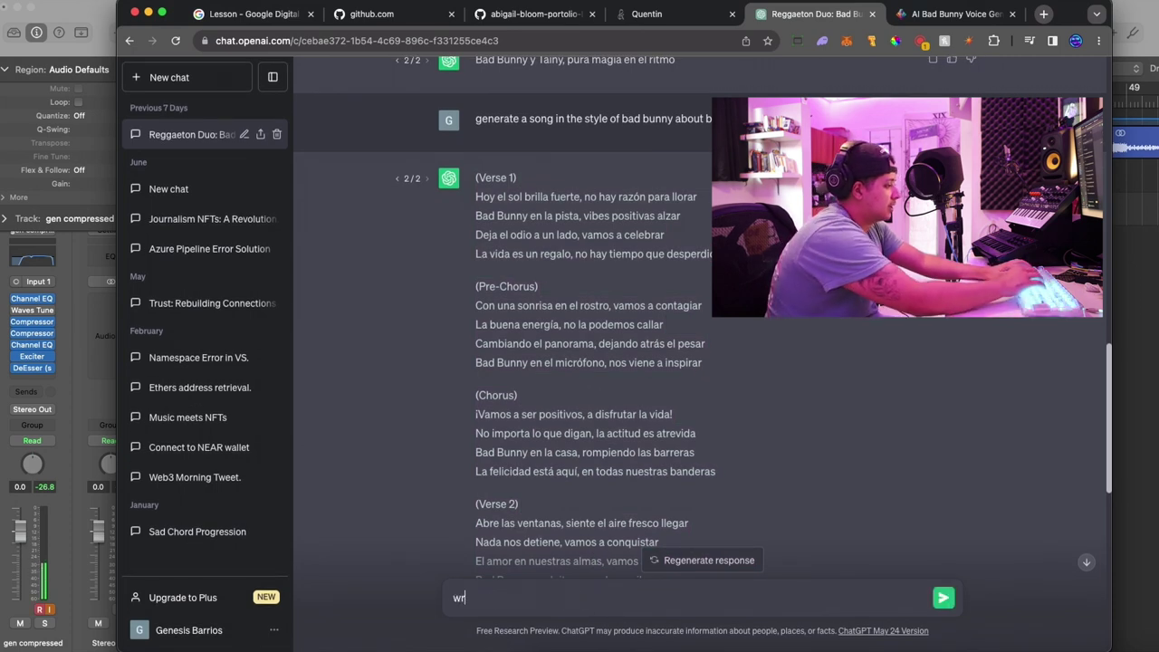
type("ite")
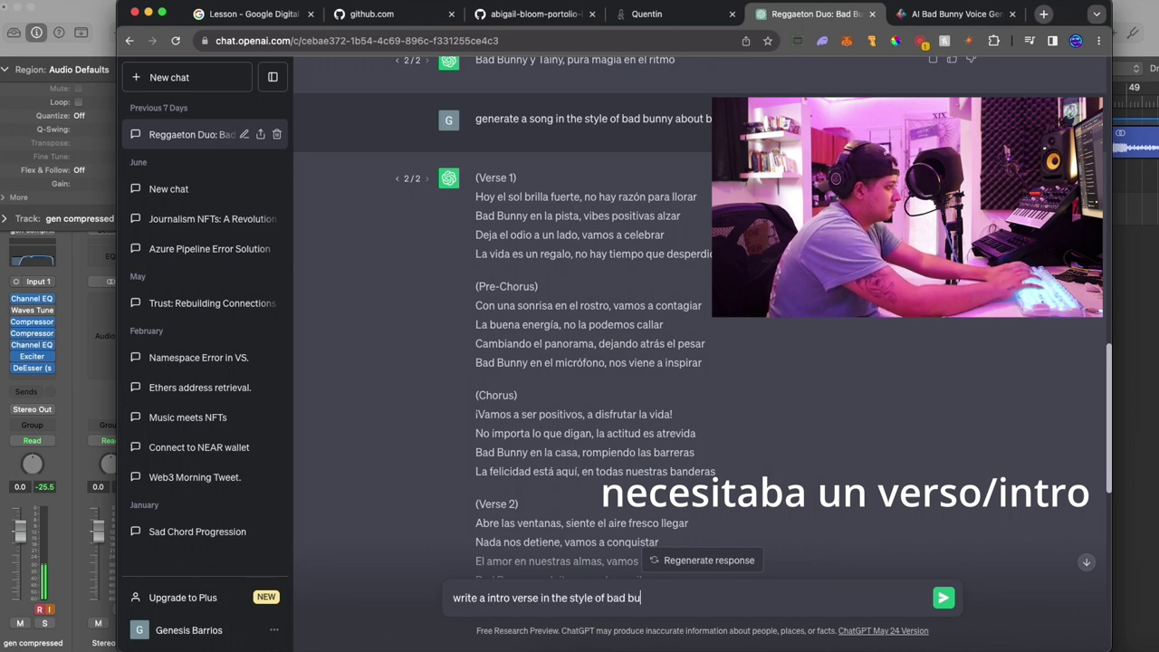
type("being the hardest ra")
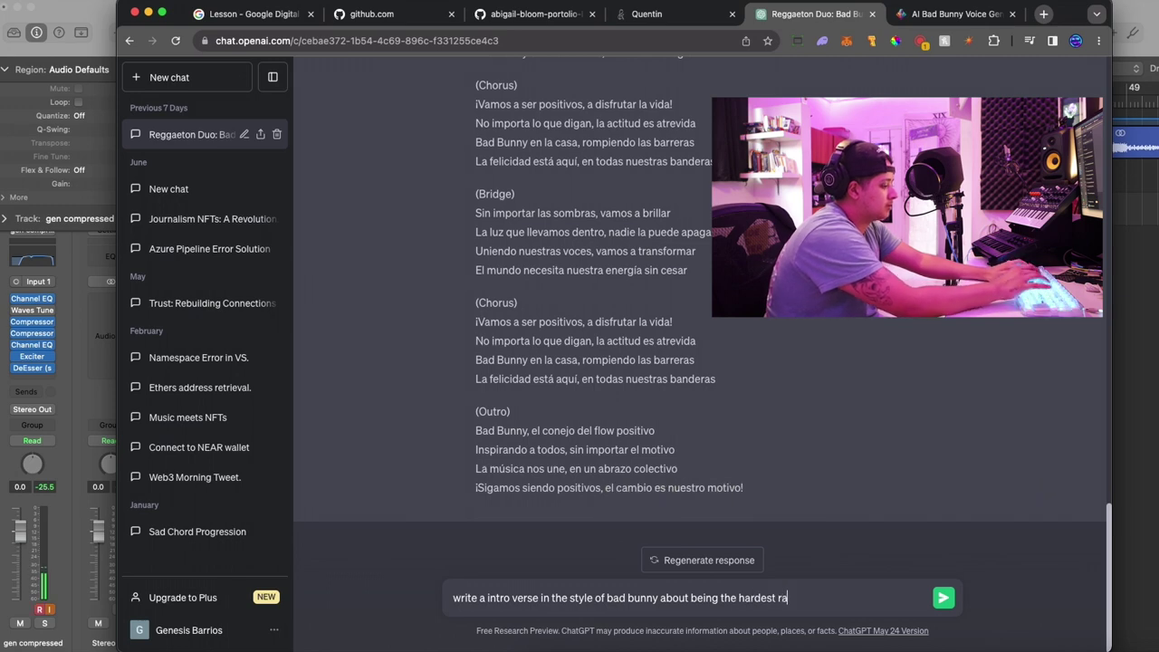
type("pper")
key("Return")
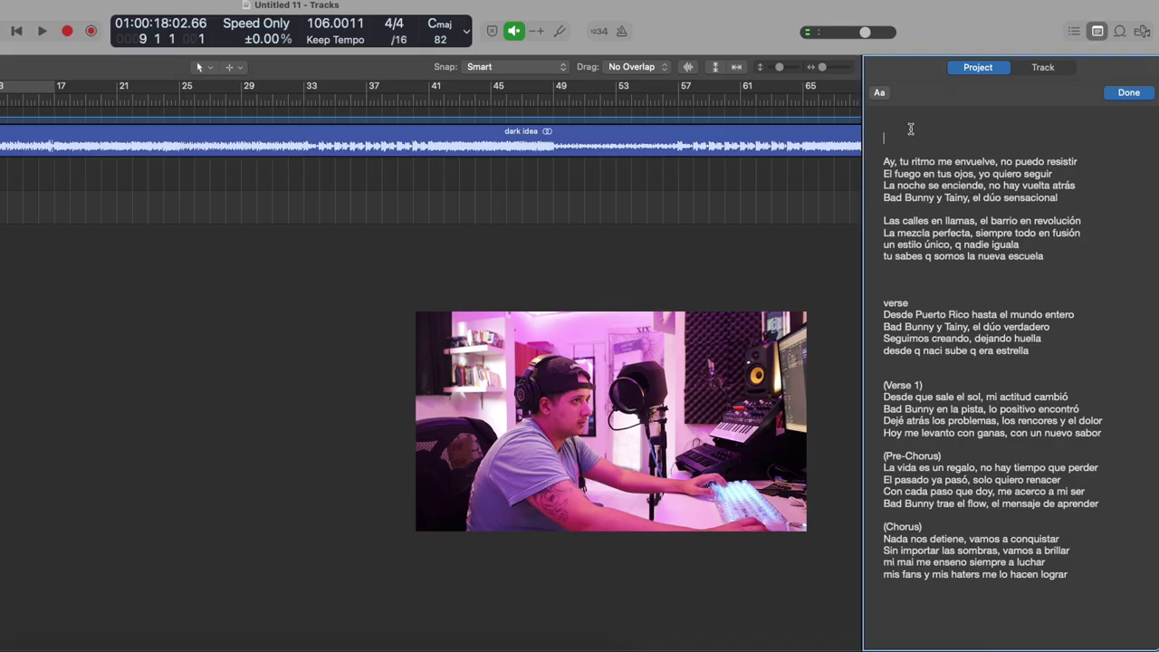
Paste the generated intro verse above the existing lyrics, removing its opening "Ey," and the "Bad Bunny en el micrófono" line.
key("super+v")
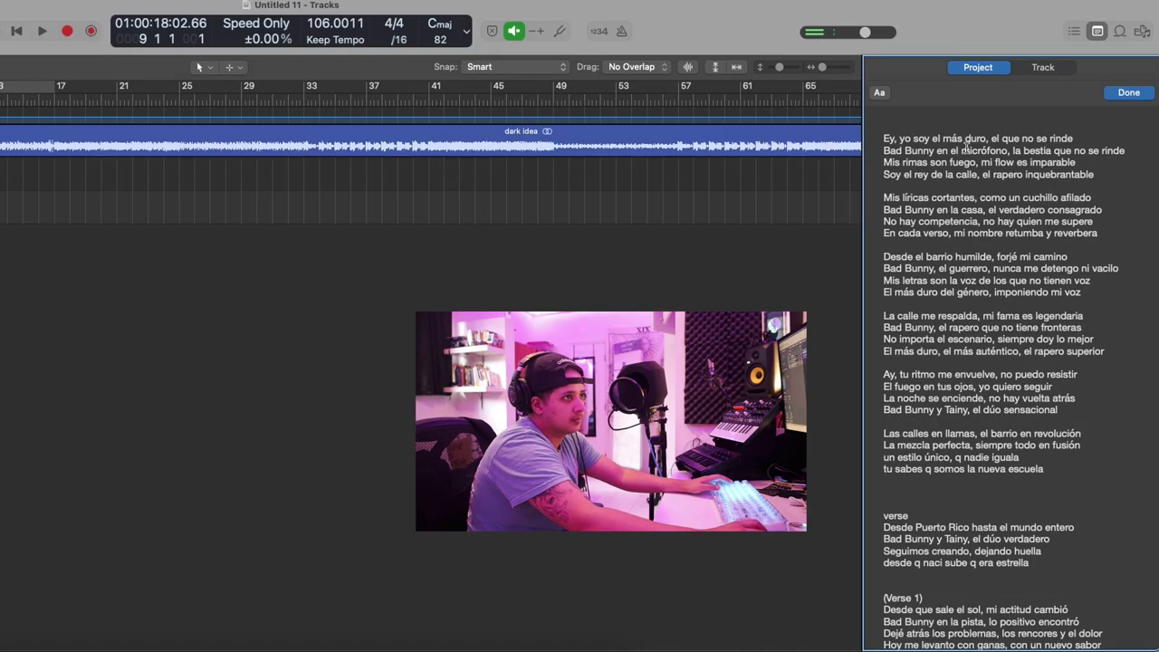
left_click_drag(897, 138, 883, 139)
key("BackSpace")
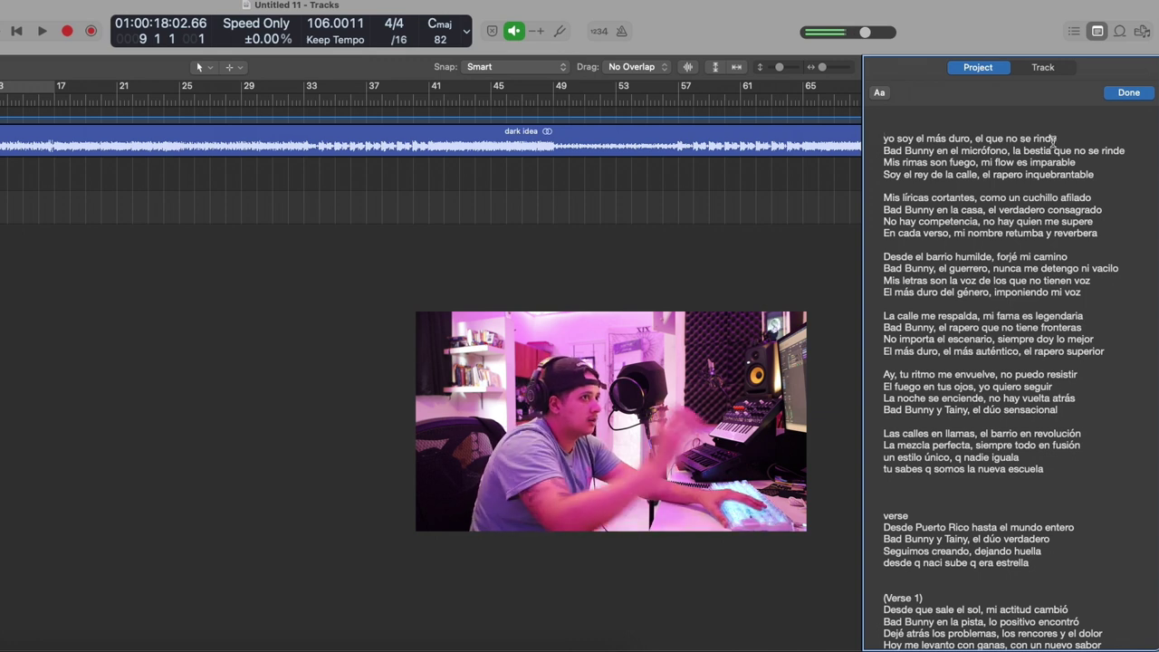
left_click_drag(1134, 150, 1132, 138)
key("BackSpace")
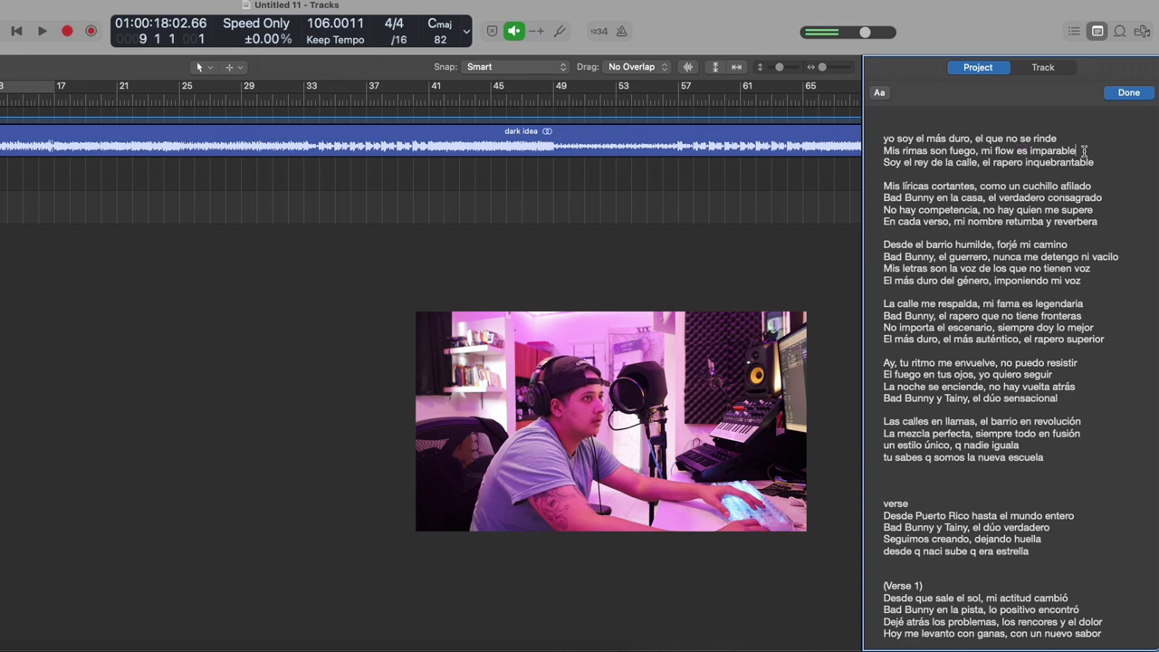
Remove "es" from the "Mis rimas son fuego" line and delete the "Soy el rey de la calle" line below it.
left_click(1029, 150)
key("BackSpace")
key("BackSpace")
key("BackSpace")
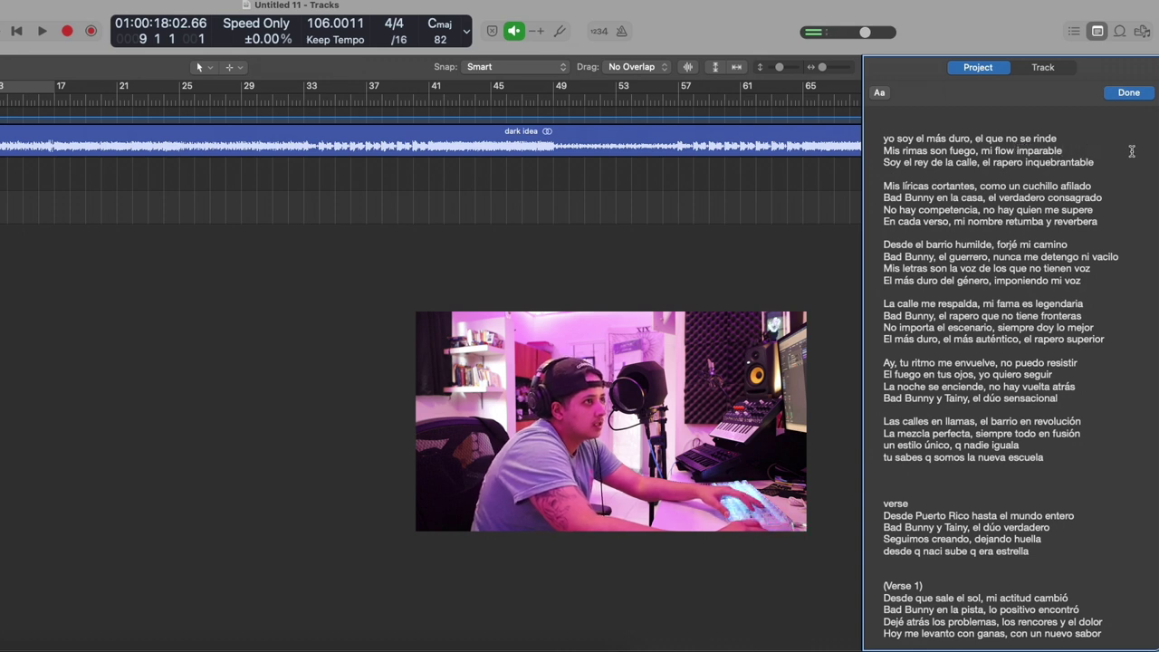
double_click(894, 163)
key("BackSpace")
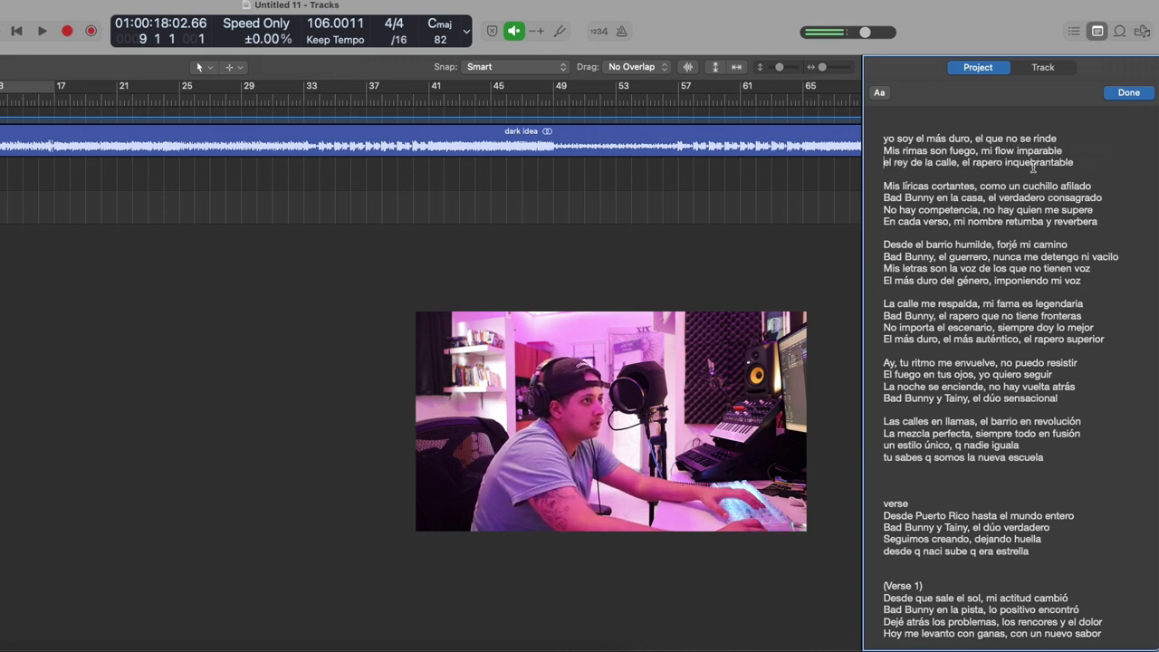
left_click_drag(1076, 165, 1079, 146)
key("BackSpace")
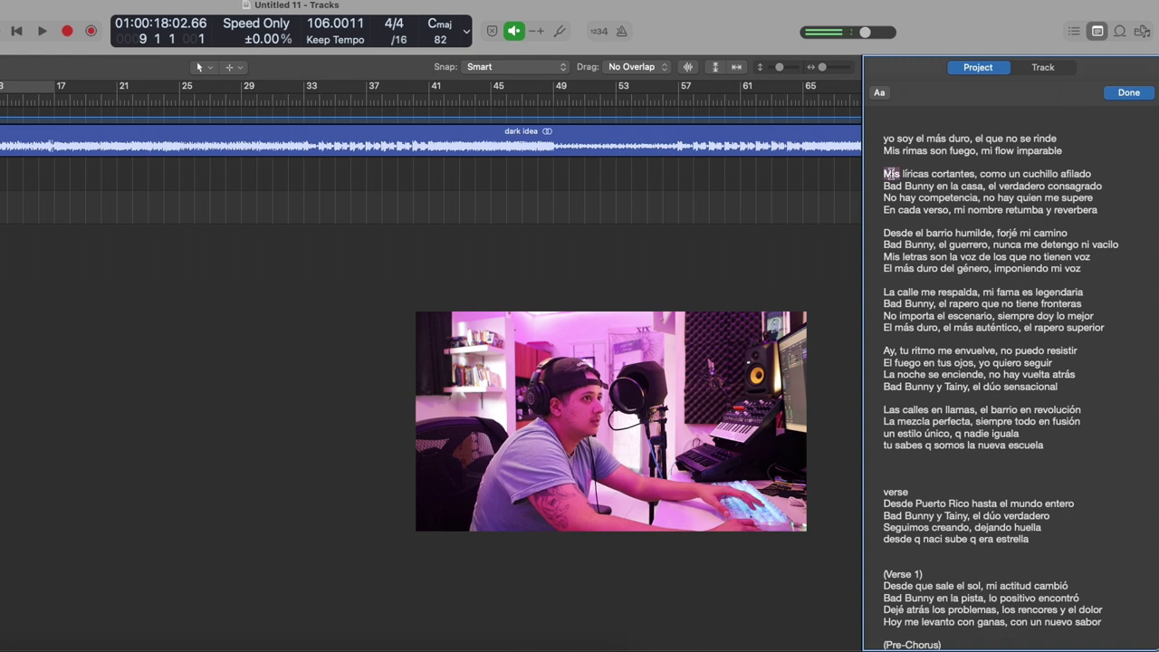
Shorten the "Mis líricas cortantes" line to "líricas cortantes, un cuchillo afilado" and remove the blank line above it.
key("BackSpace")
double_click(978, 174)
key("BackSpace")
left_click(975, 163)
key("BackSpace")
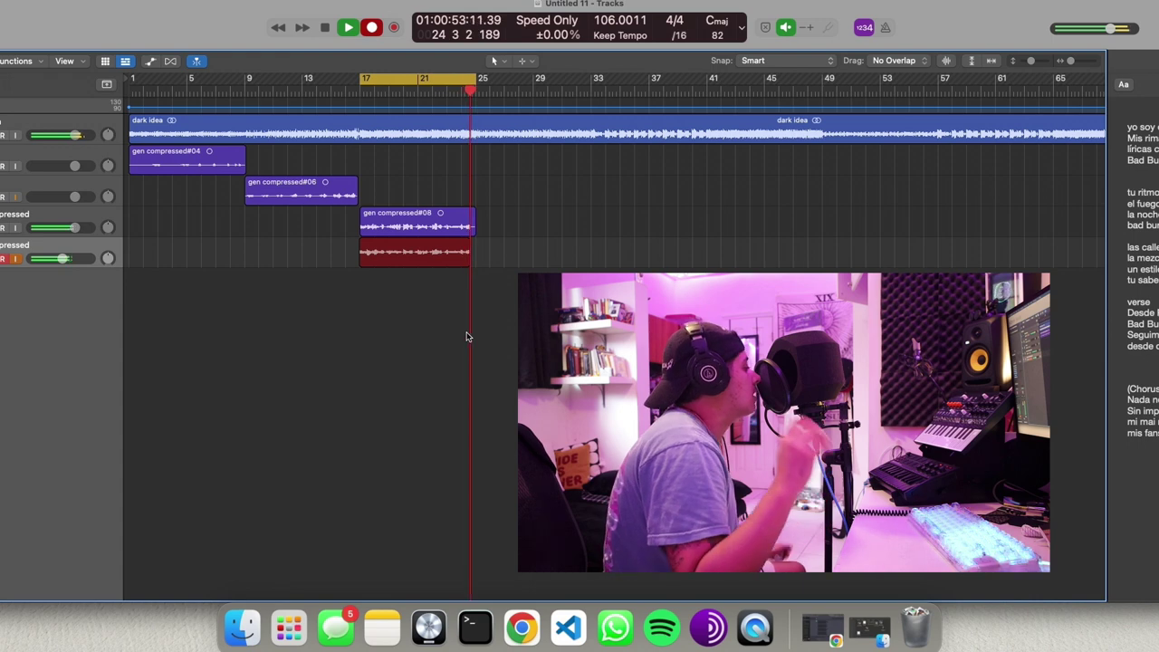
Finish the second vocal take over bars 17 to 25 and start recording ad-libs on the track below.
key("space")
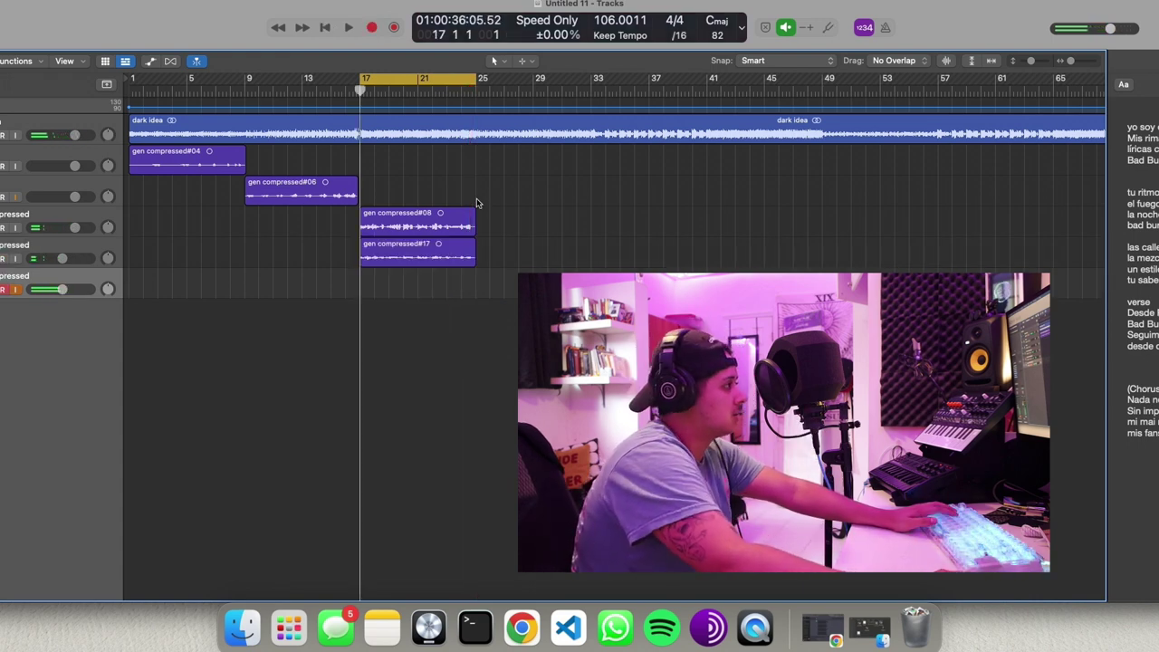
key("r")
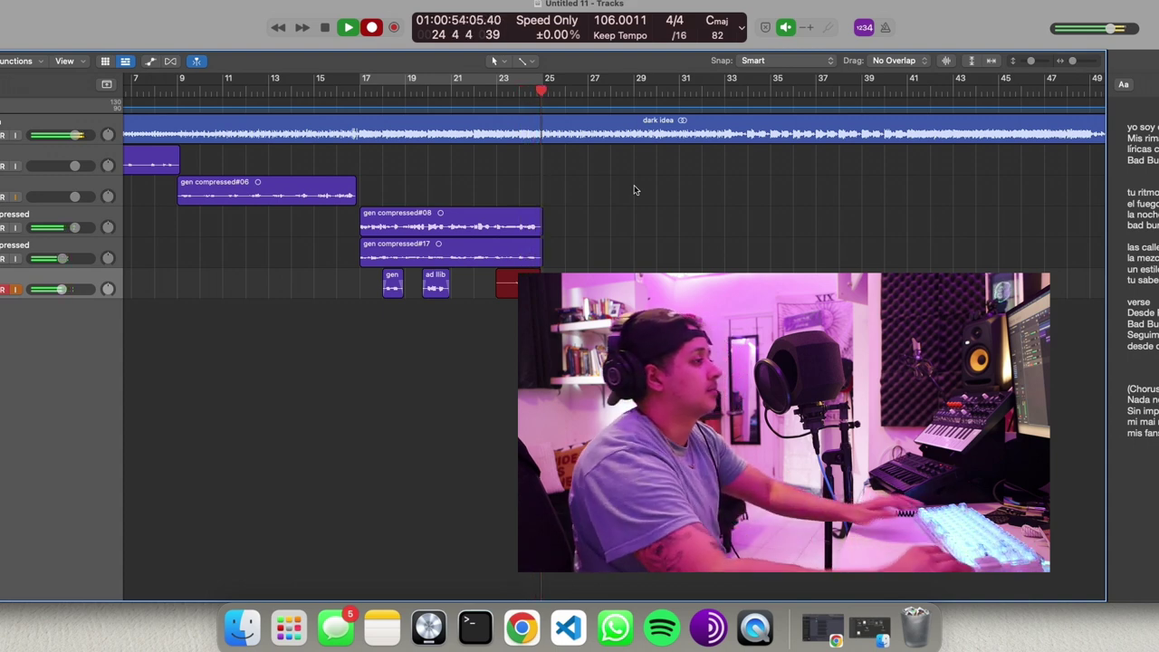
Stop the ad-lib recording and trim the start of the last ad-lib region, near bar 23.
key("space")
left_click_drag(499, 288, 509, 287)
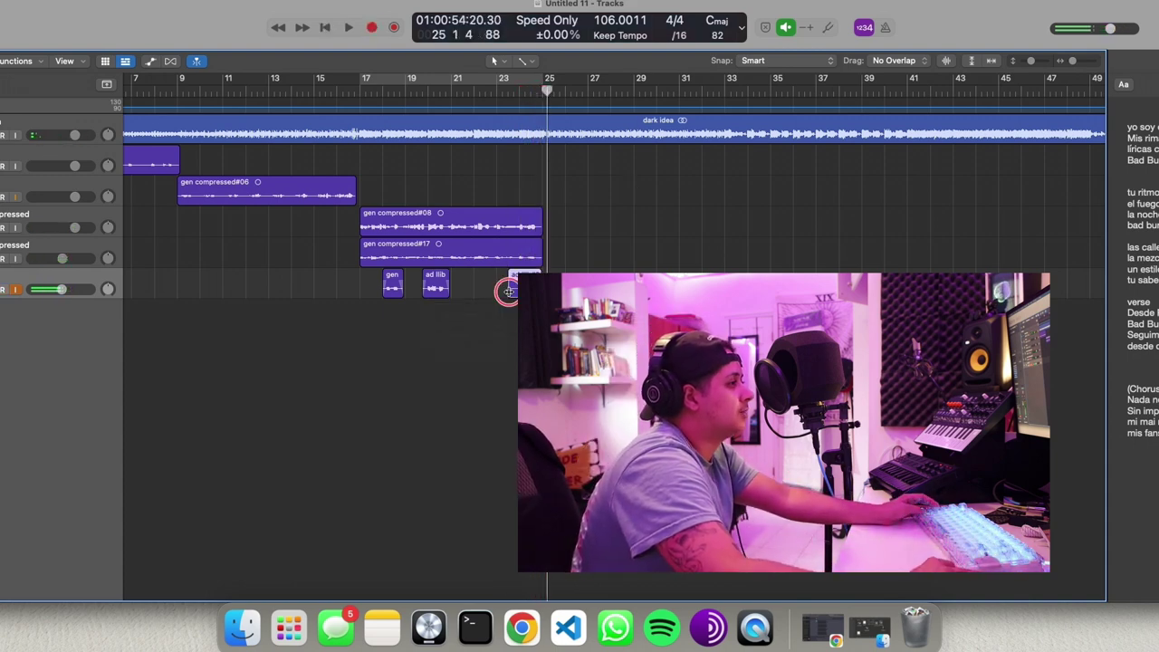
left_click(90, 176)
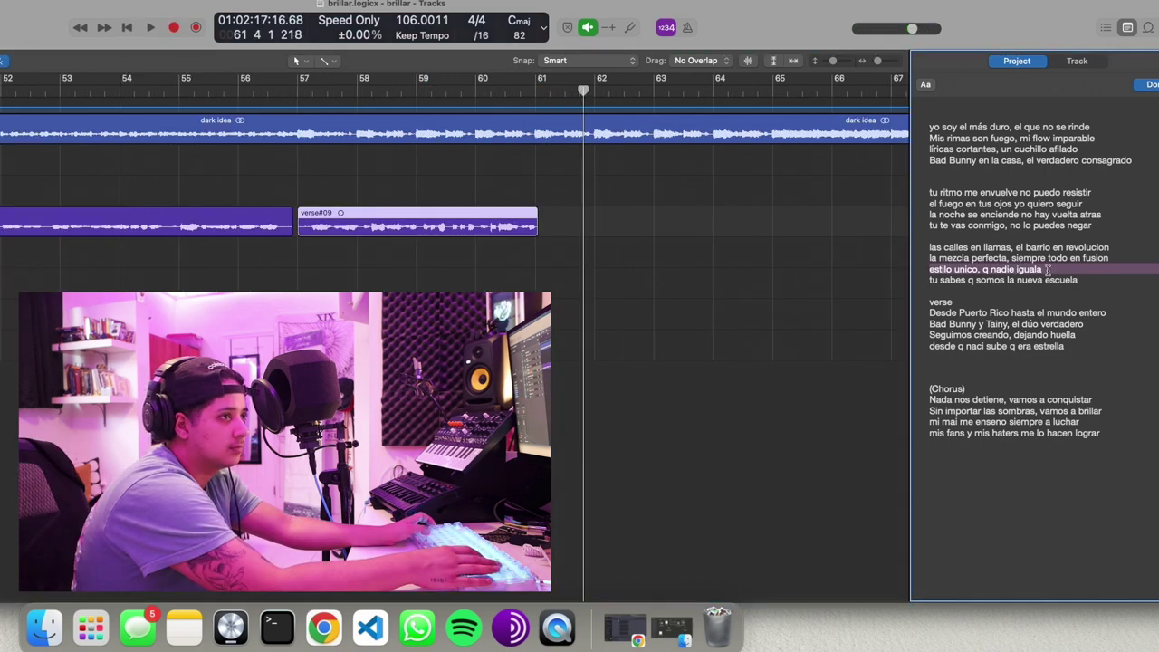
Replace the last two lines before "verse" with "nadie me molesta mi paz con su confusion" and "estas conmigo o estas en el oblivion".
key("BackSpace")
key("Return")
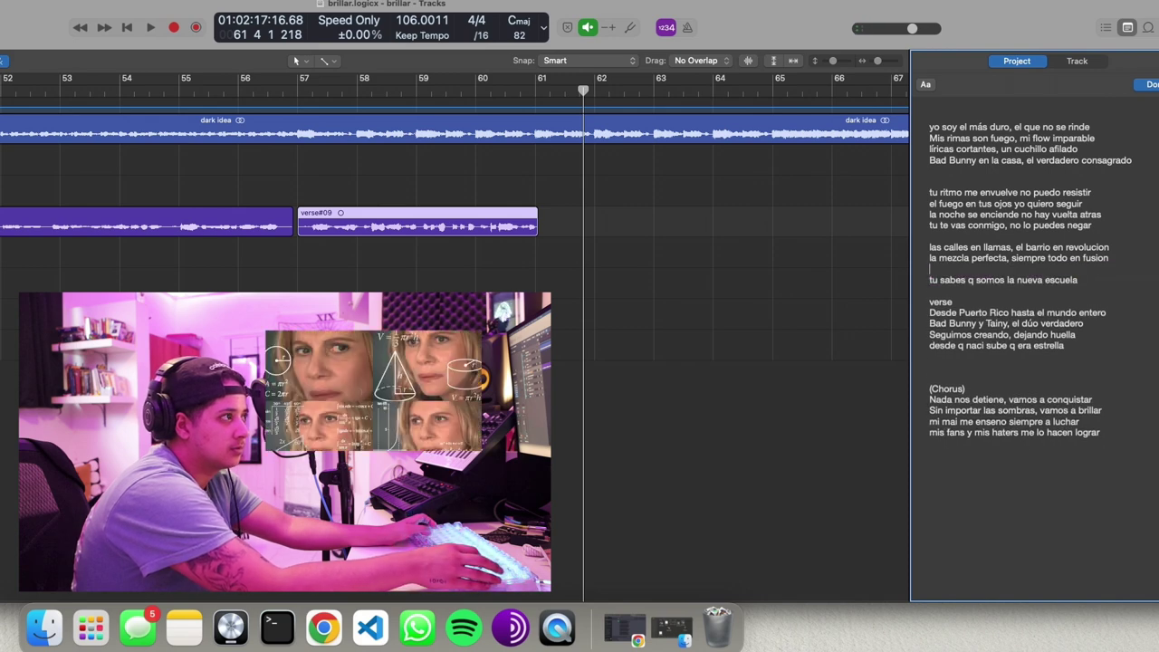
type("nadie me mol")
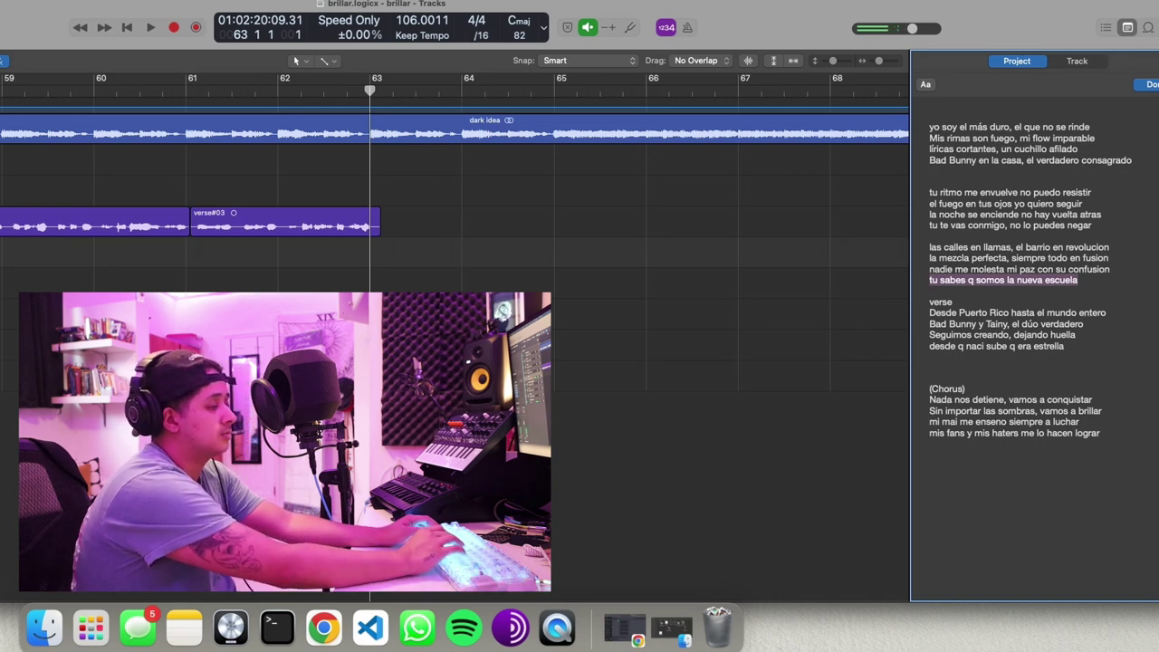
type("estas conmigo o estas en el oblivion")
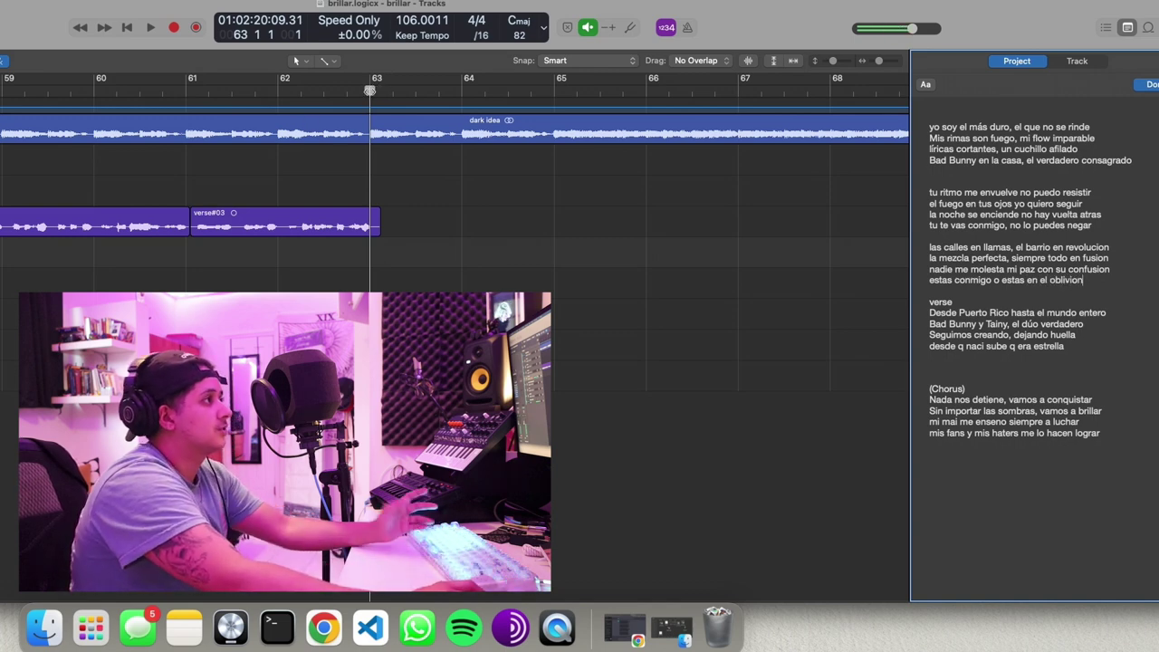
Record further vocal takes starting at bar 17 and at bar 49.
left_click(370, 91)
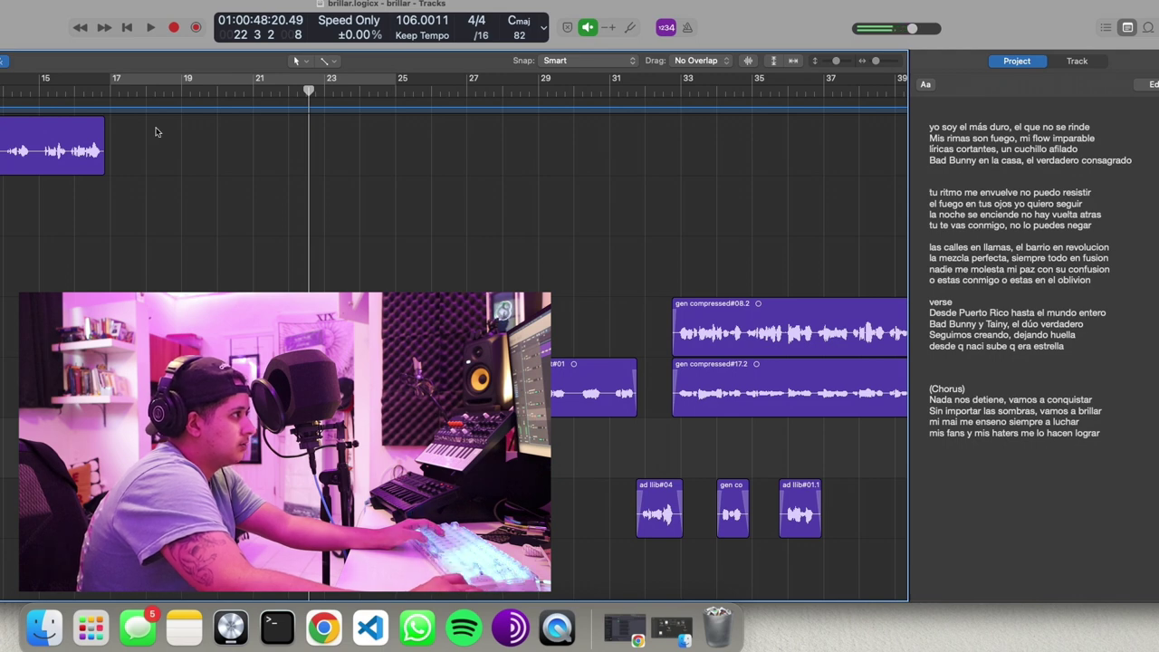
left_click(110, 92)
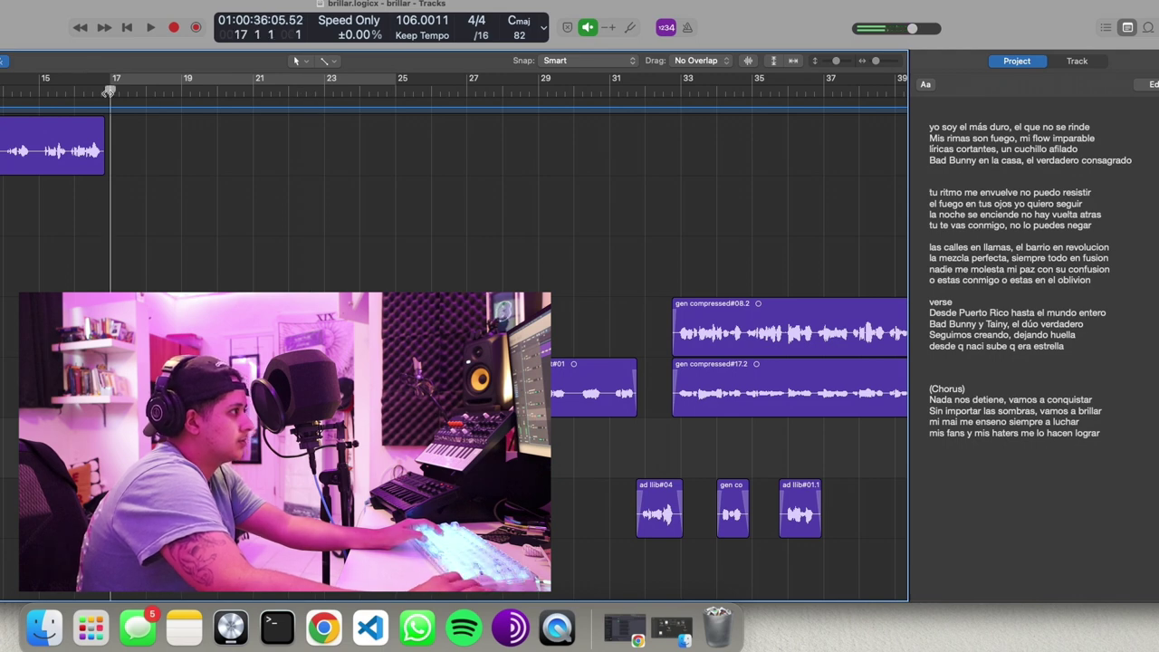
left_click(176, 31)
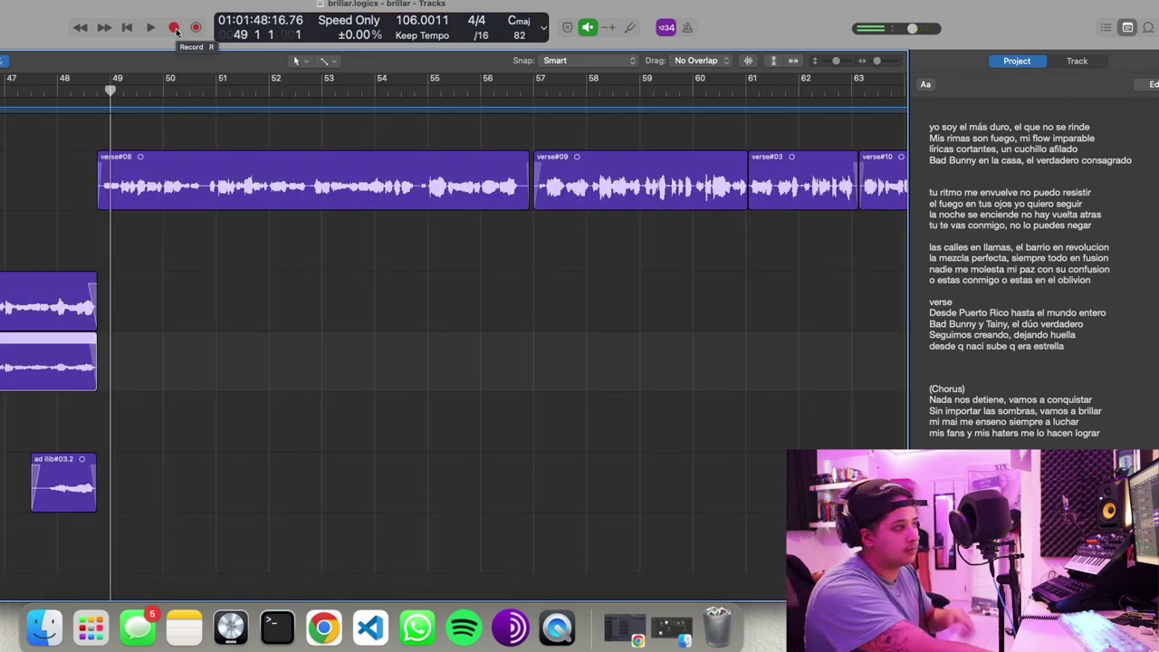
left_click(176, 28)
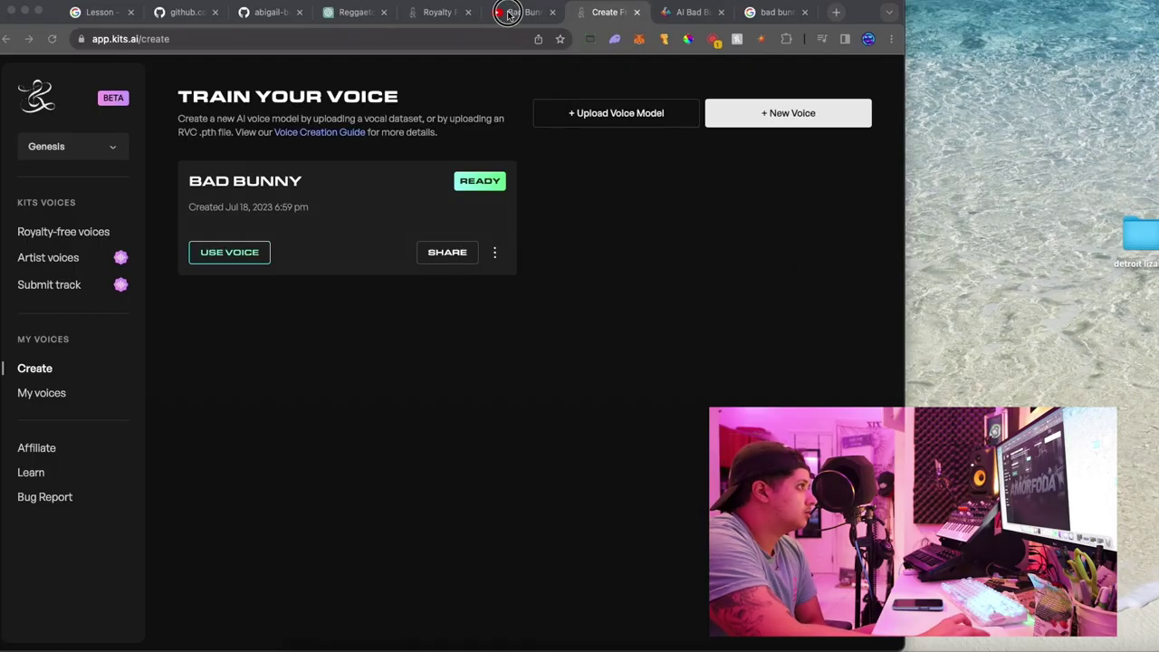
Review the "Bad Bunny - Amorfoda (Vocals Only - Acapella)" video in the browser, plus the Kits AI trained-voice and royalty-free voice pages.
left_click(509, 13)
scroll(375, 350, "down", 2)
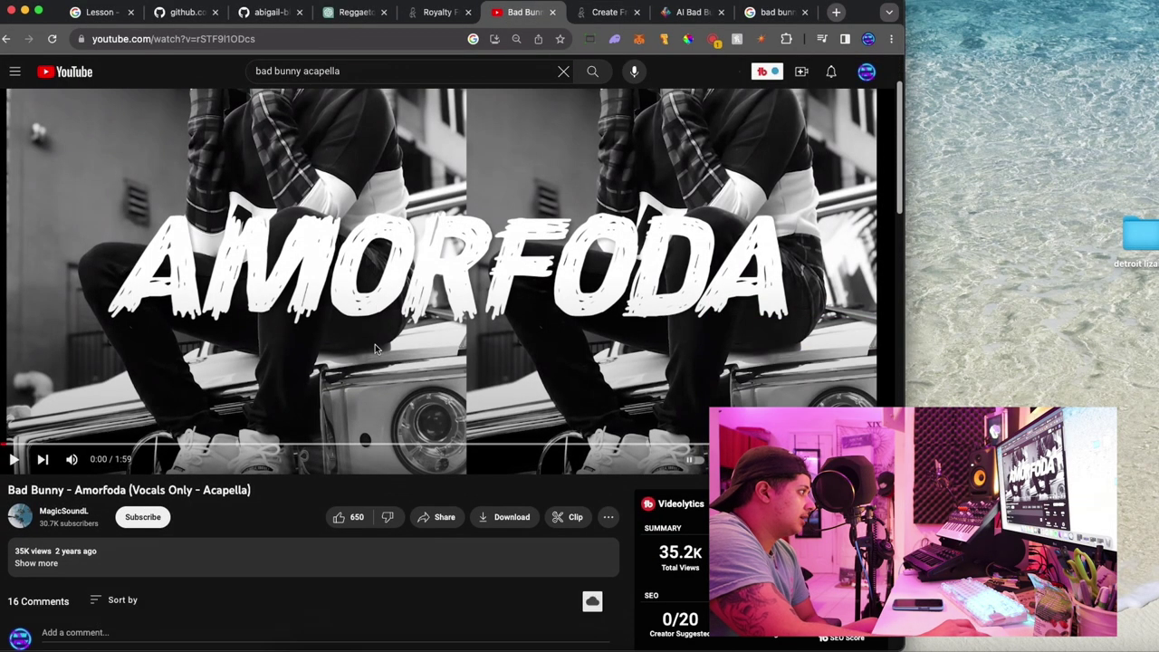
scroll(130, 553, "up", 1)
scroll(130, 552, "up", 1)
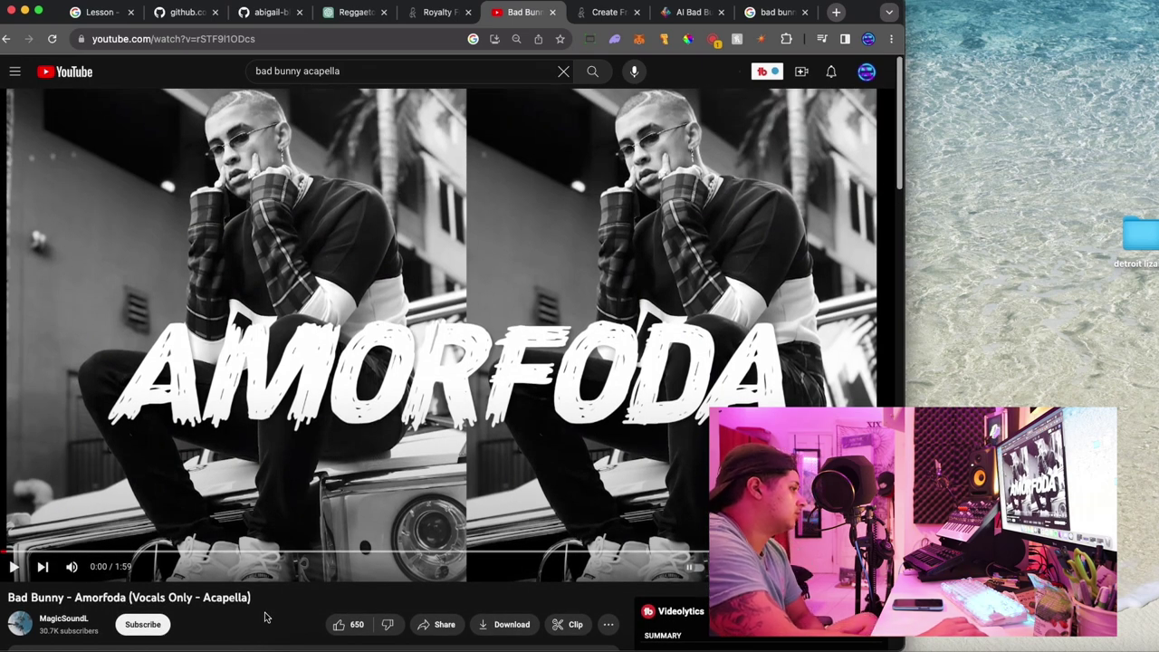
left_click(613, 11)
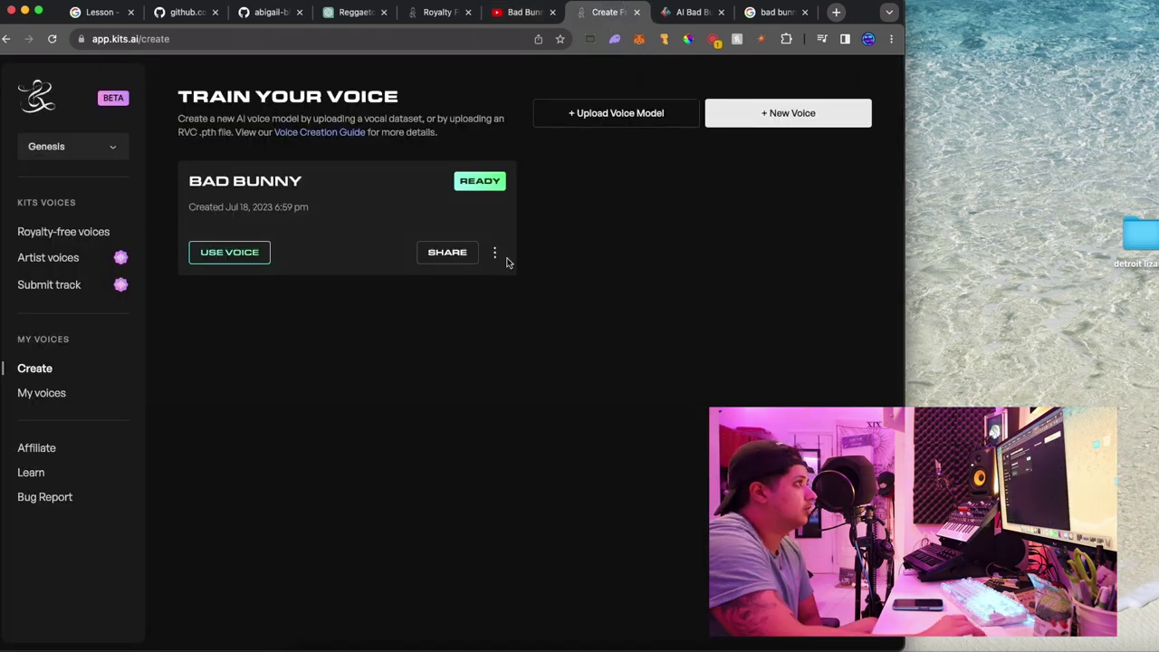
left_click(443, 13)
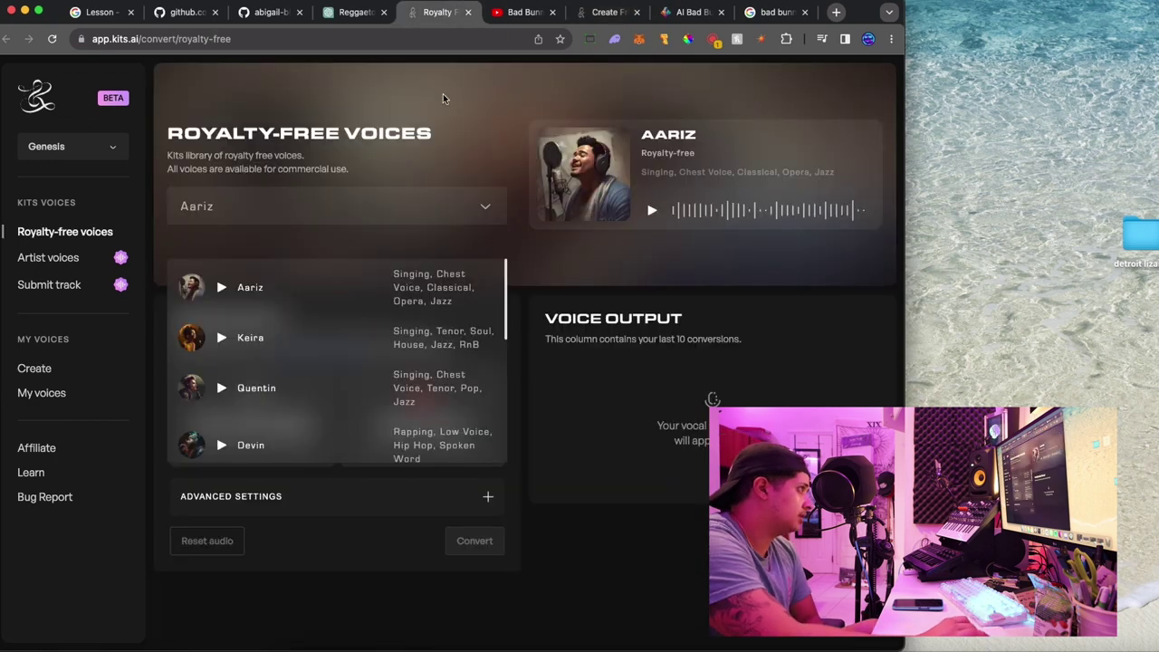
left_click(594, 12)
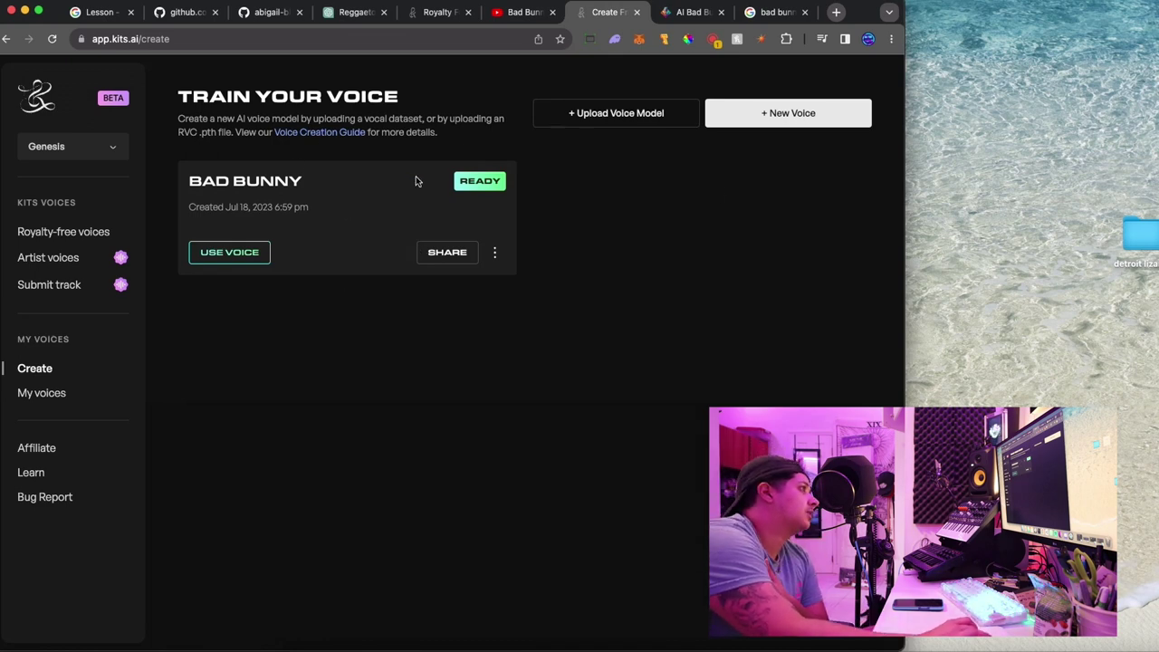
Open the trained Bad Bunny voice for conversion and open the vocals folder in Finder.
left_click(268, 247)
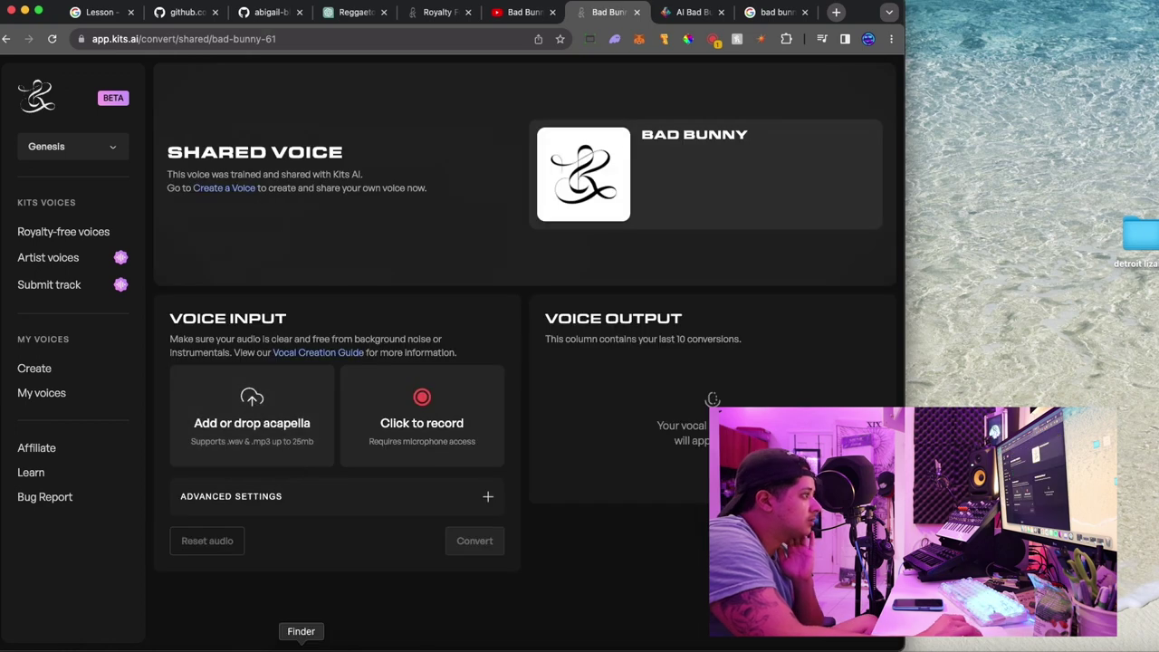
left_click(310, 645)
double_click(1153, 302)
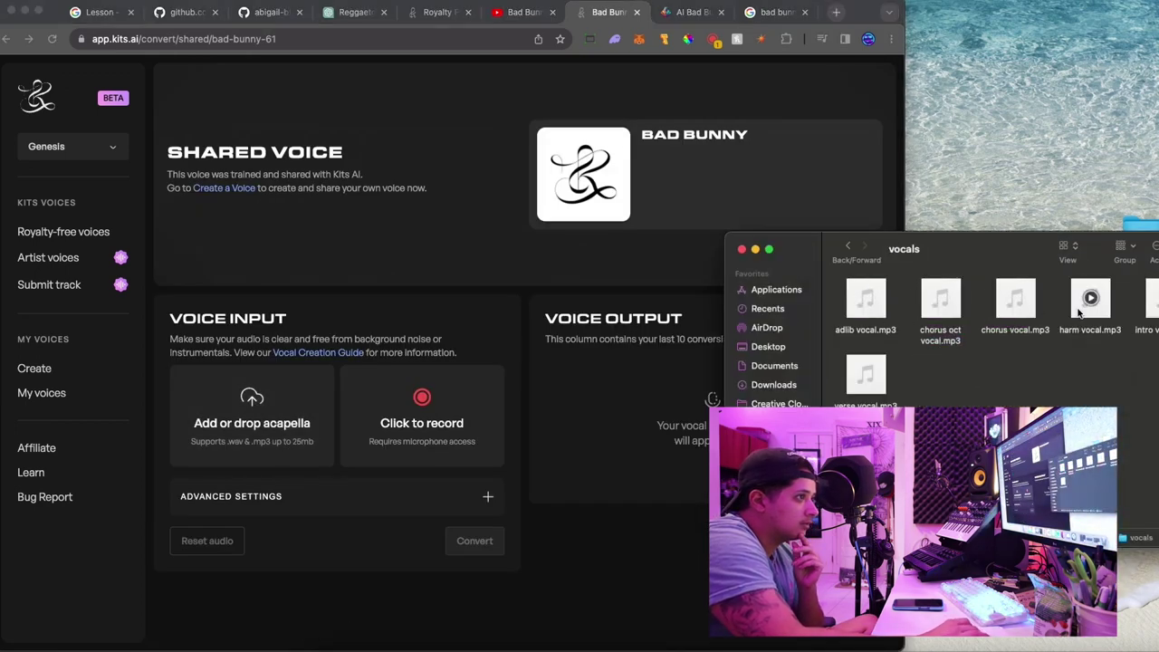
Rearrange the vocals folder so "verse vocal.mp3" takes the place of "chorus oct vocal.mp3", which moves one row down.
left_click(947, 310)
left_click_drag(951, 314, 954, 384)
left_click_drag(872, 386, 943, 313)
Add "intro vocal.mp3" as the voice input and convert it with the Bad Bunny voice.
left_click_drag(868, 304, 249, 437)
left_click_drag(1152, 317, 866, 326)
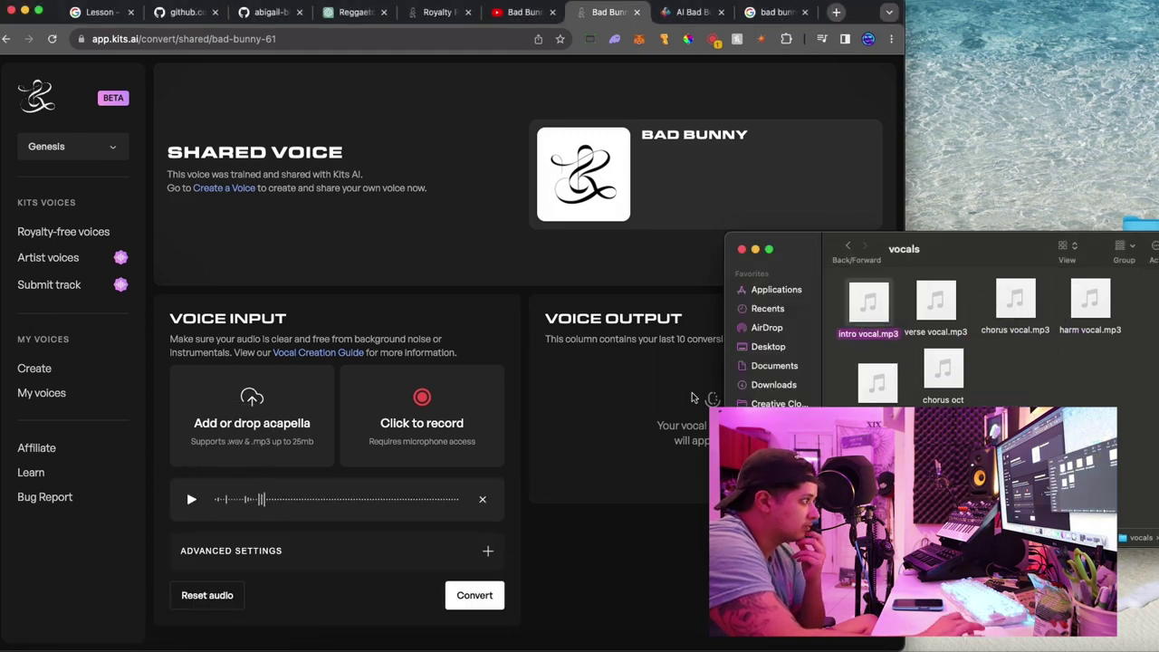
left_click(470, 591)
scroll(562, 482, "down", 1)
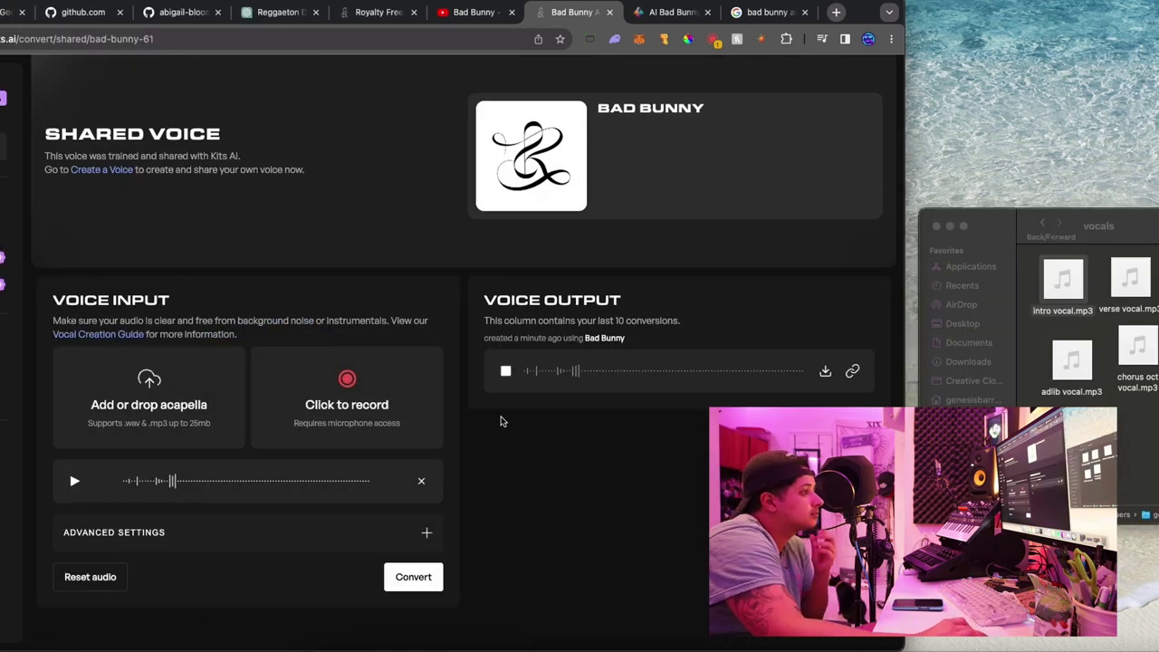
Add "verse vocal.mp3" as the voice input for the Bad Bunny voice.
left_click_drag(1130, 277, 163, 394)
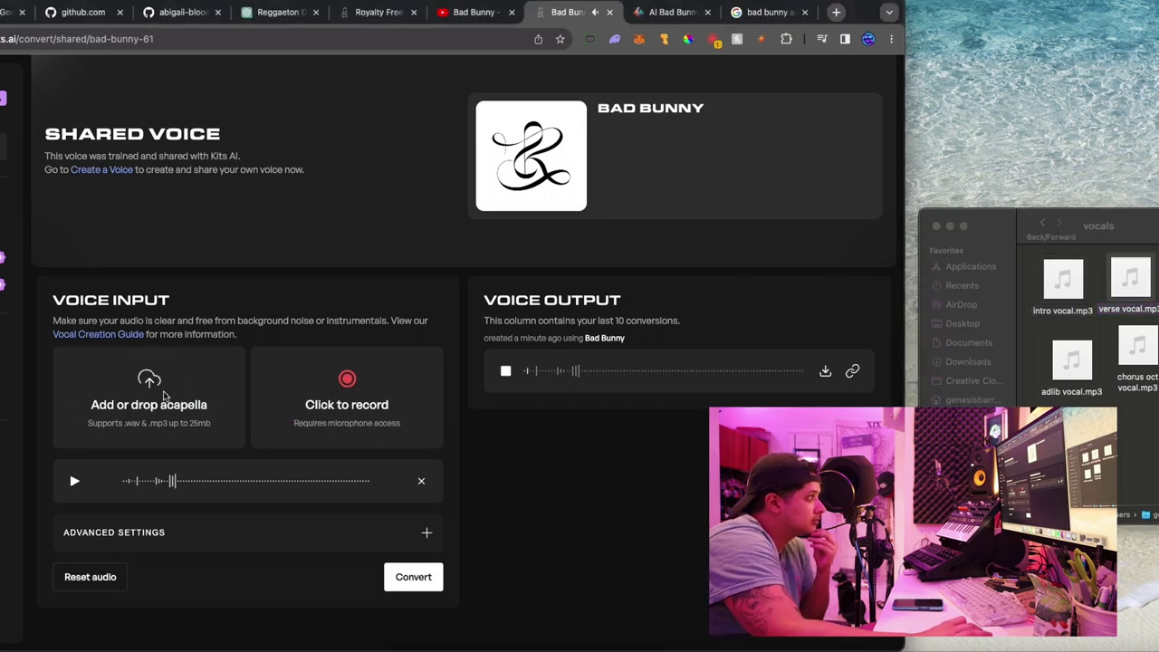